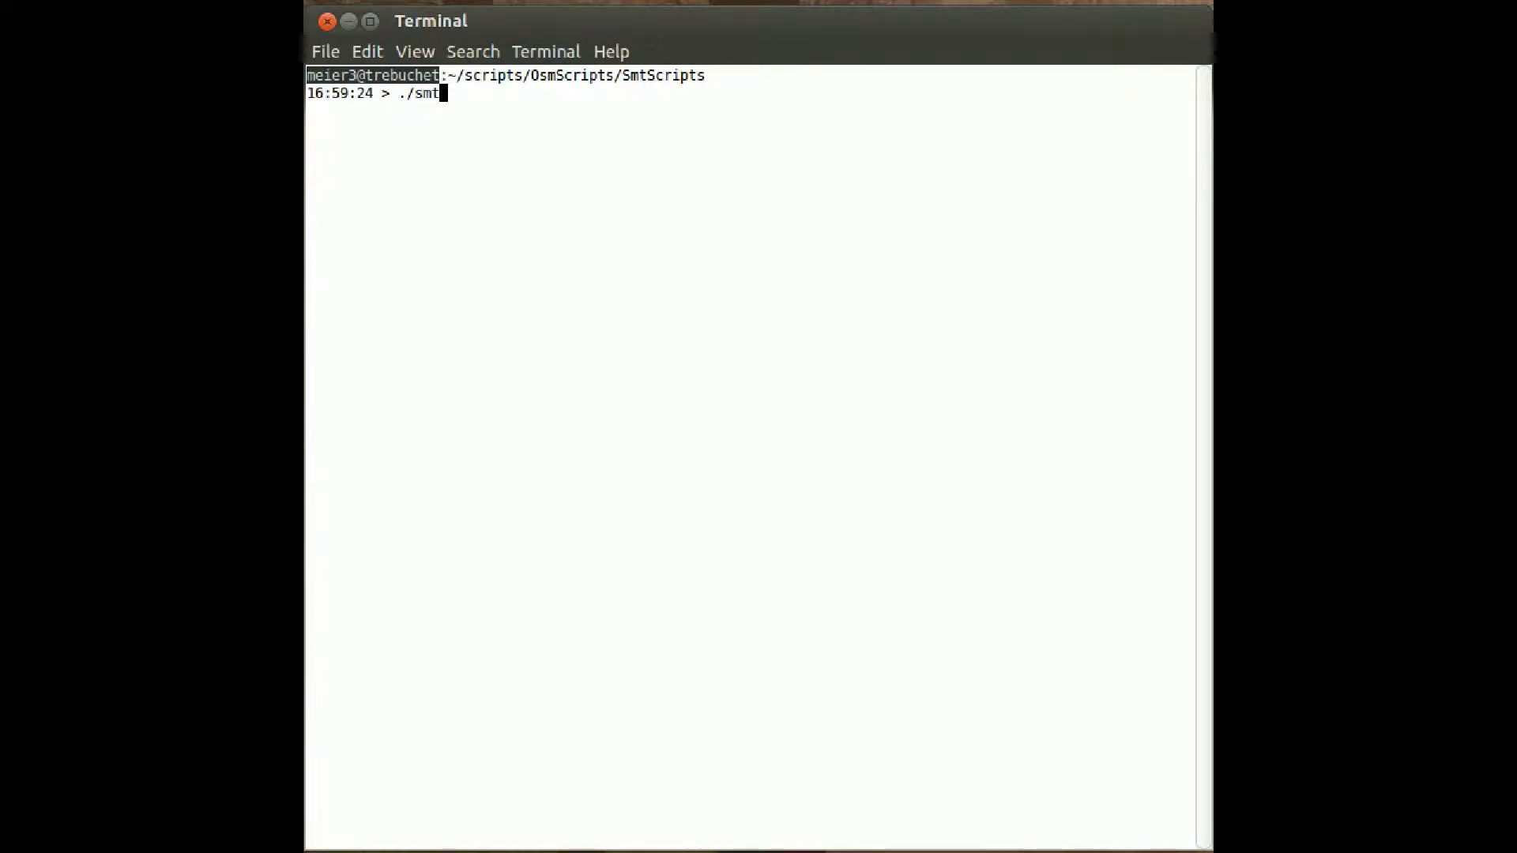
# Print the smt-gui usage help, and launch smt-gui with -rH on the cab6 history file in ~/.smt/records.
pyautogui.write('-gui -?')
pyautogui.press('Return')
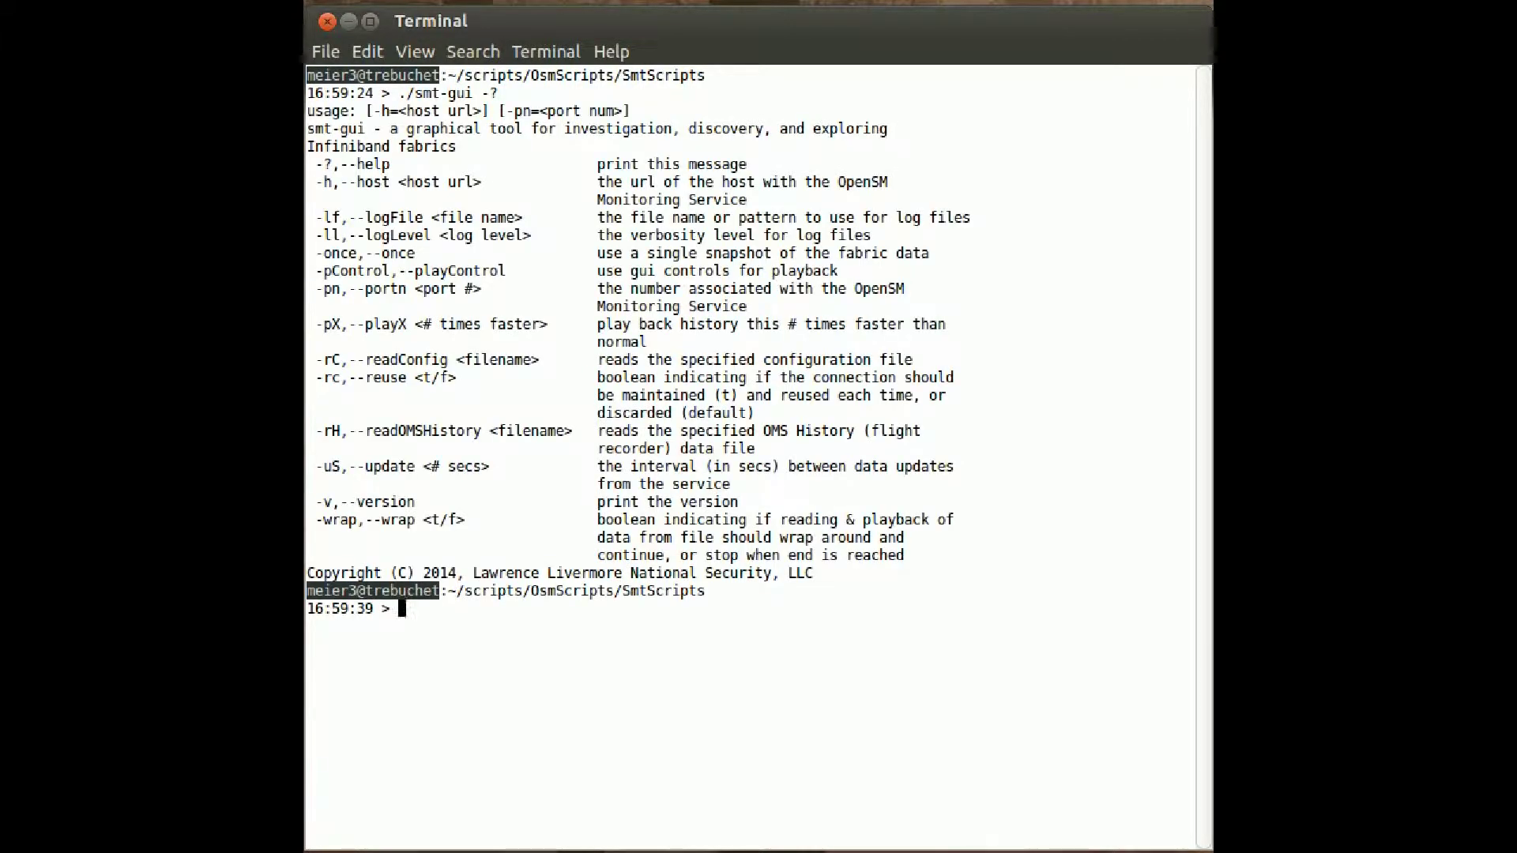
pyautogui.write('./smt-gui -rH ~/.smt/rec')
pyautogui.press('Tab')
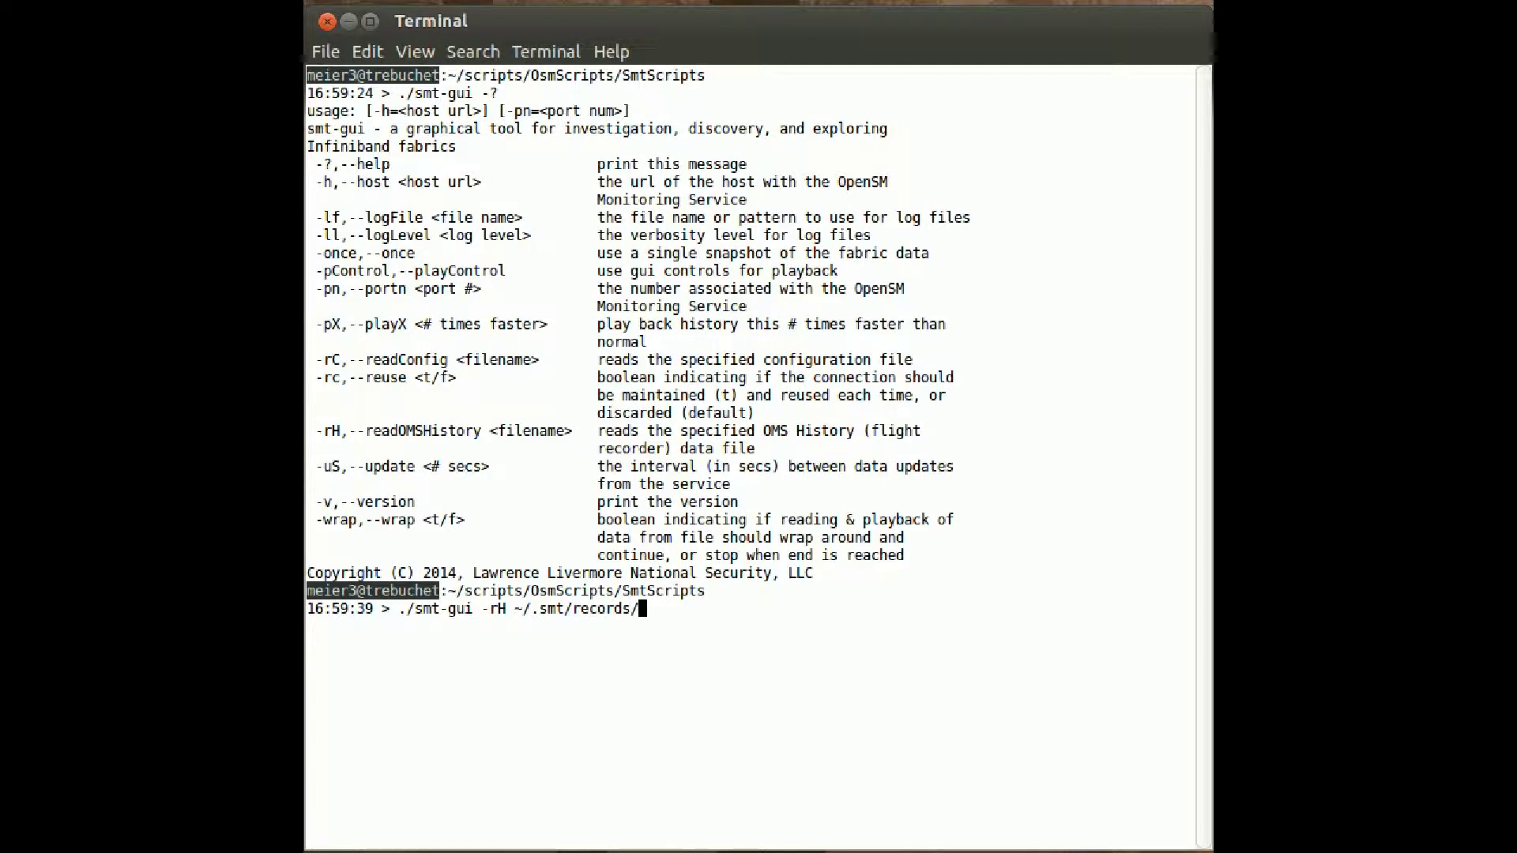
pyautogui.write('cab6')
pyautogui.press('Tab')
pyautogui.press('Return')
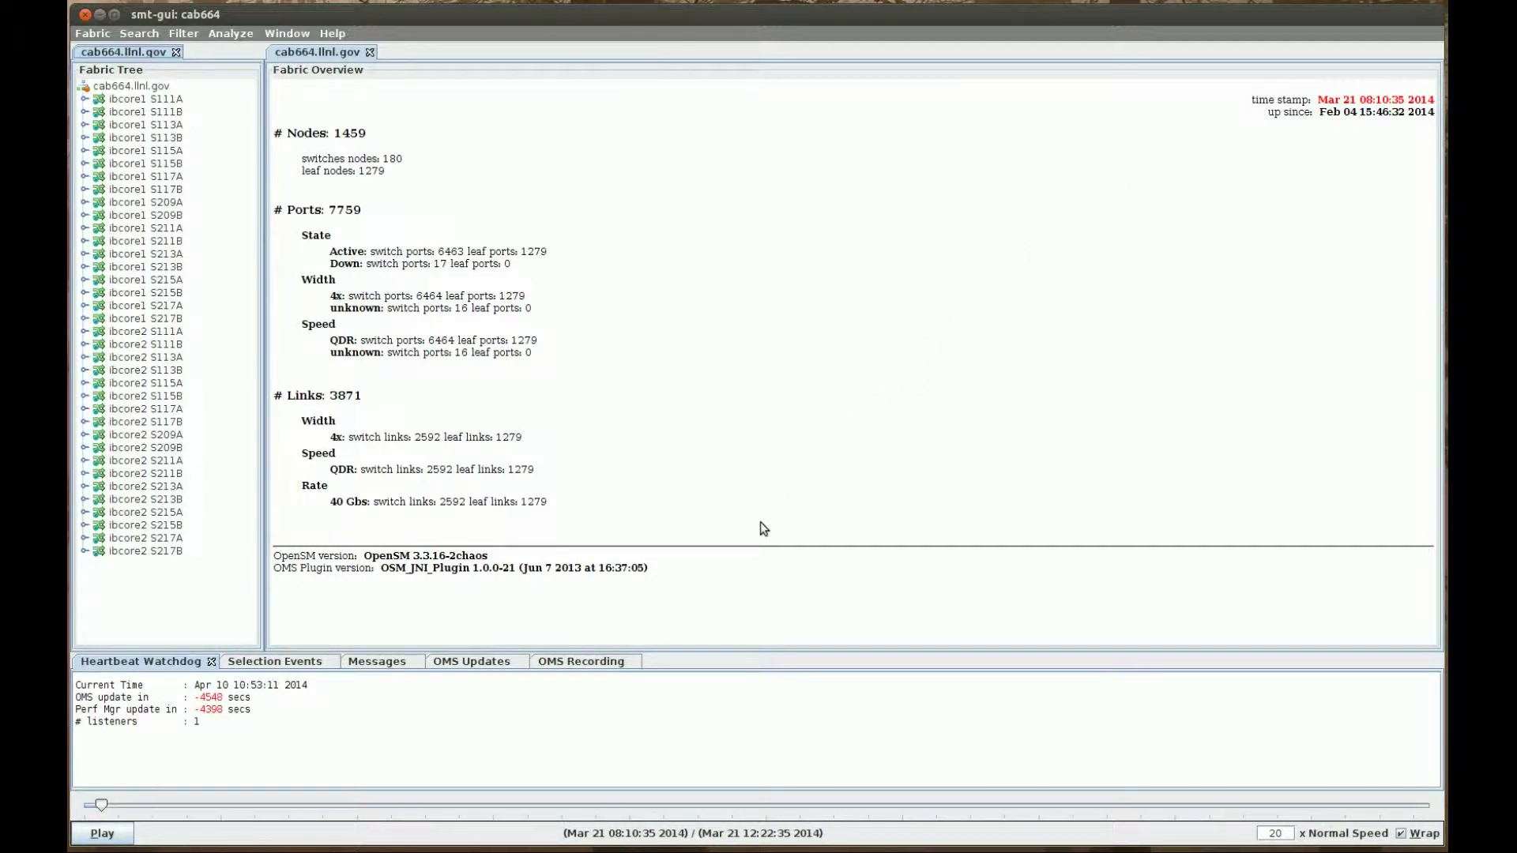
# Show the OMS Recording information, and play the recorded fabric history to Mar 21 08:19:35 before pausing it.
pyautogui.click(607, 662)
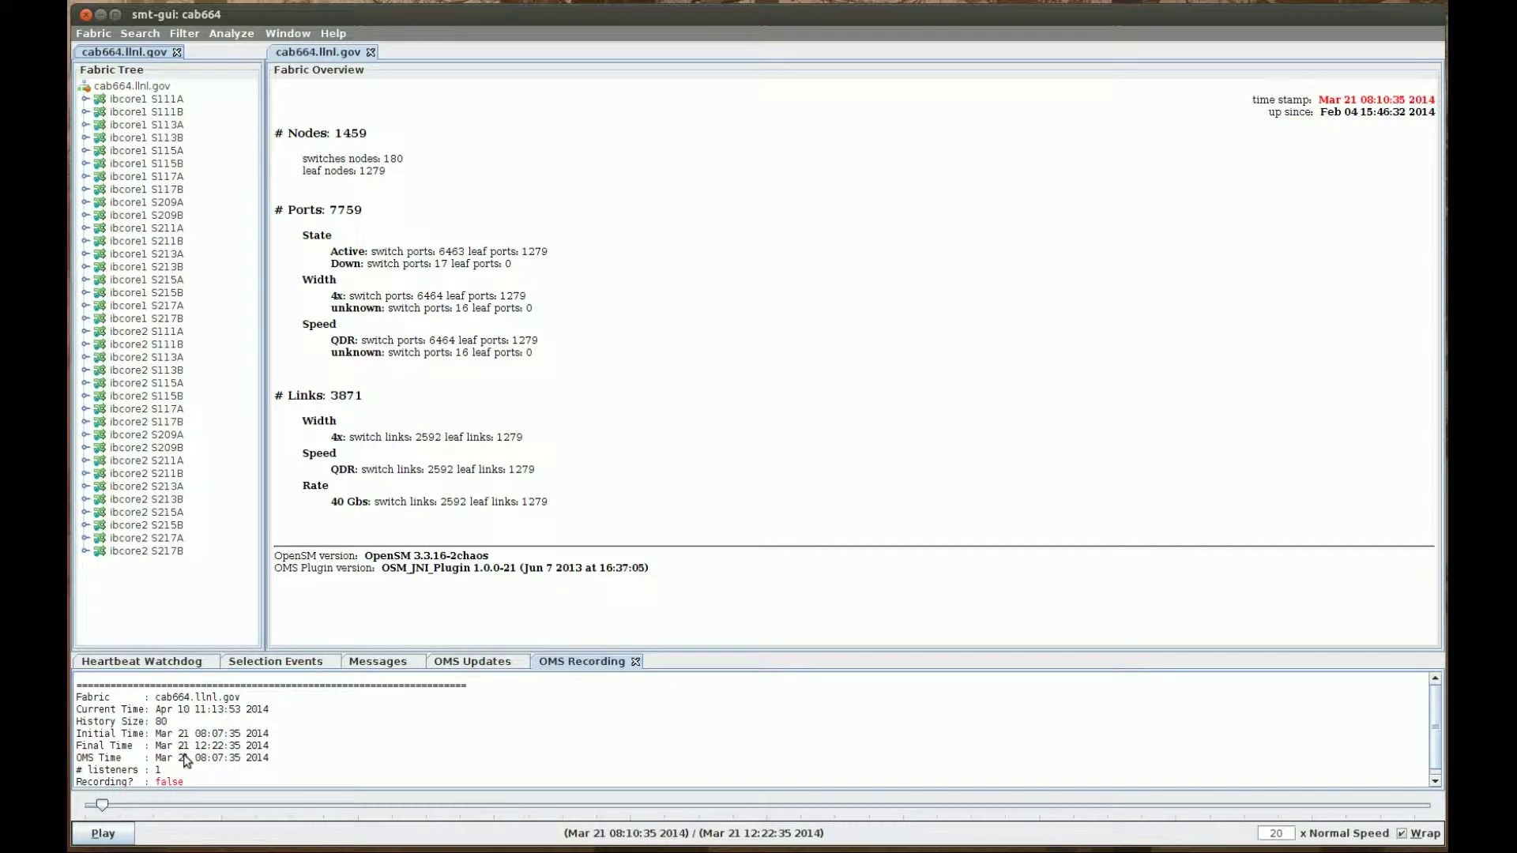
pyautogui.click(103, 834)
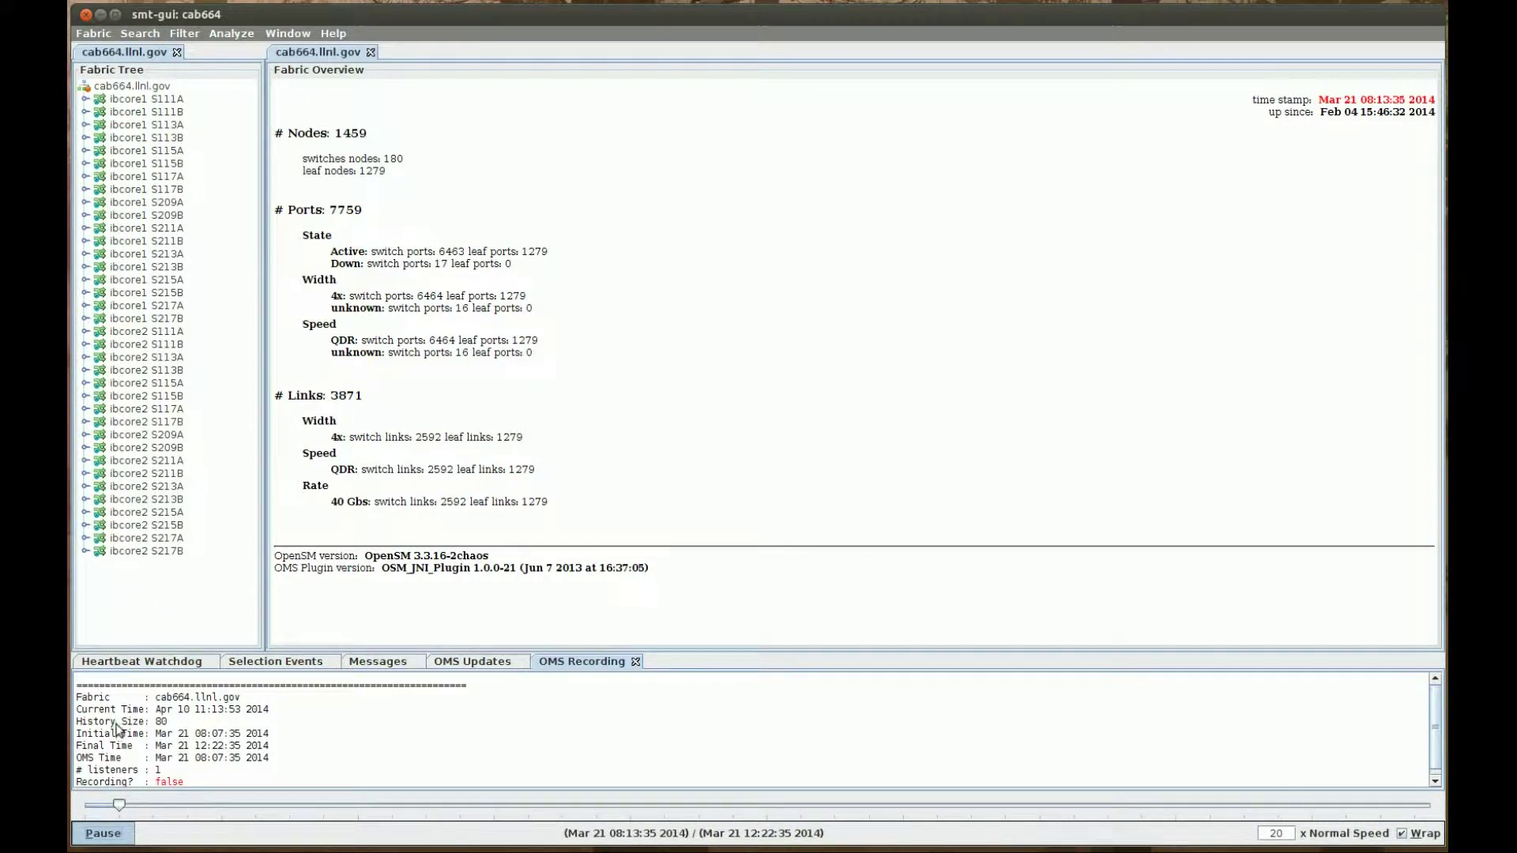
pyautogui.click(102, 831)
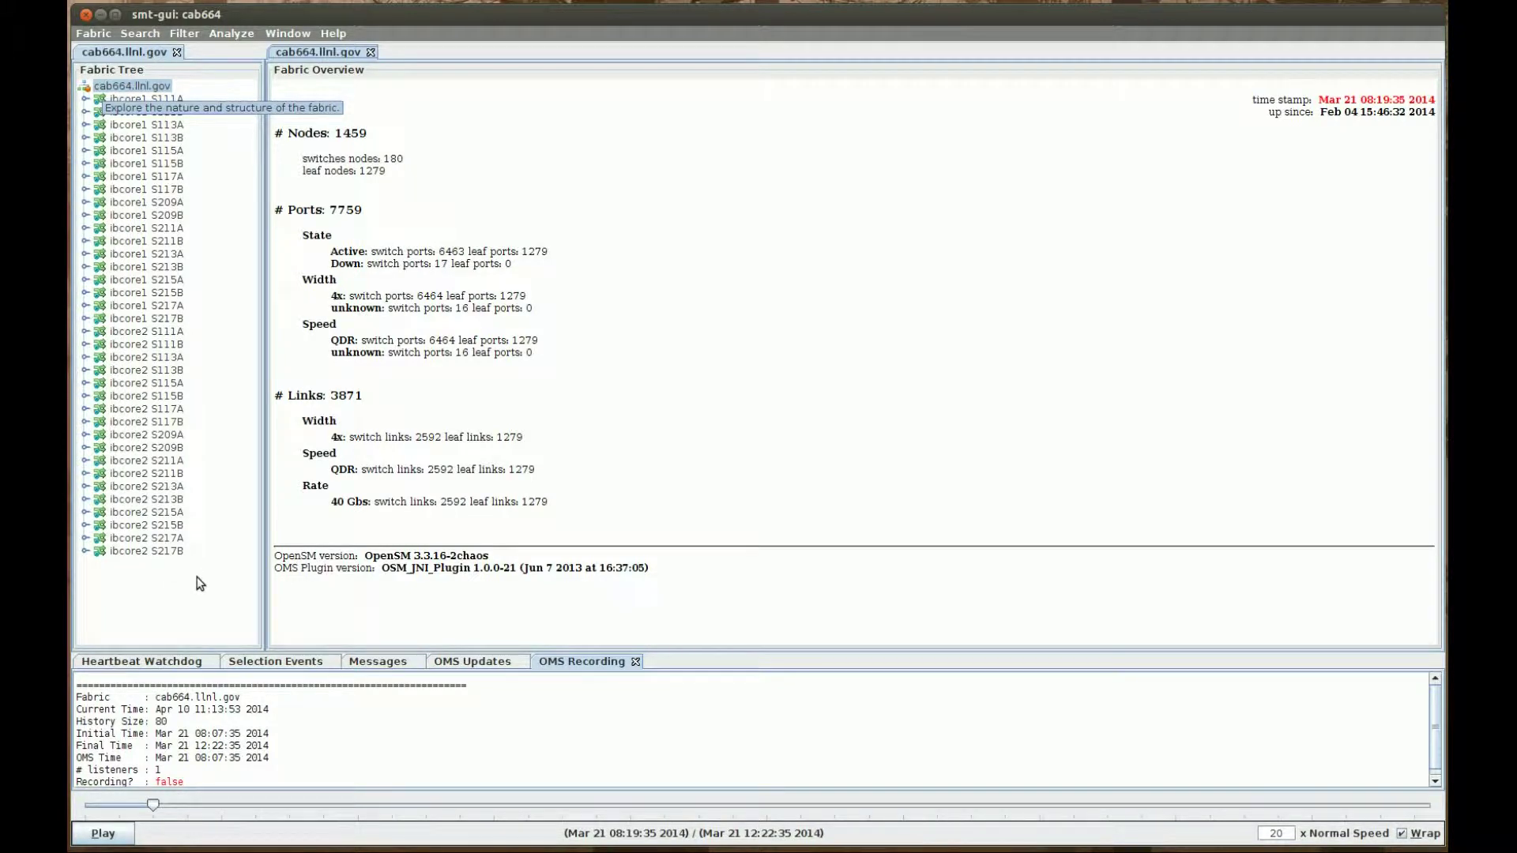
# Expand ibcore1 S113A, its child ibcore1 L204 and switch ib49 in the Fabric Tree down to the leaf nodes.
pyautogui.click(85, 129)
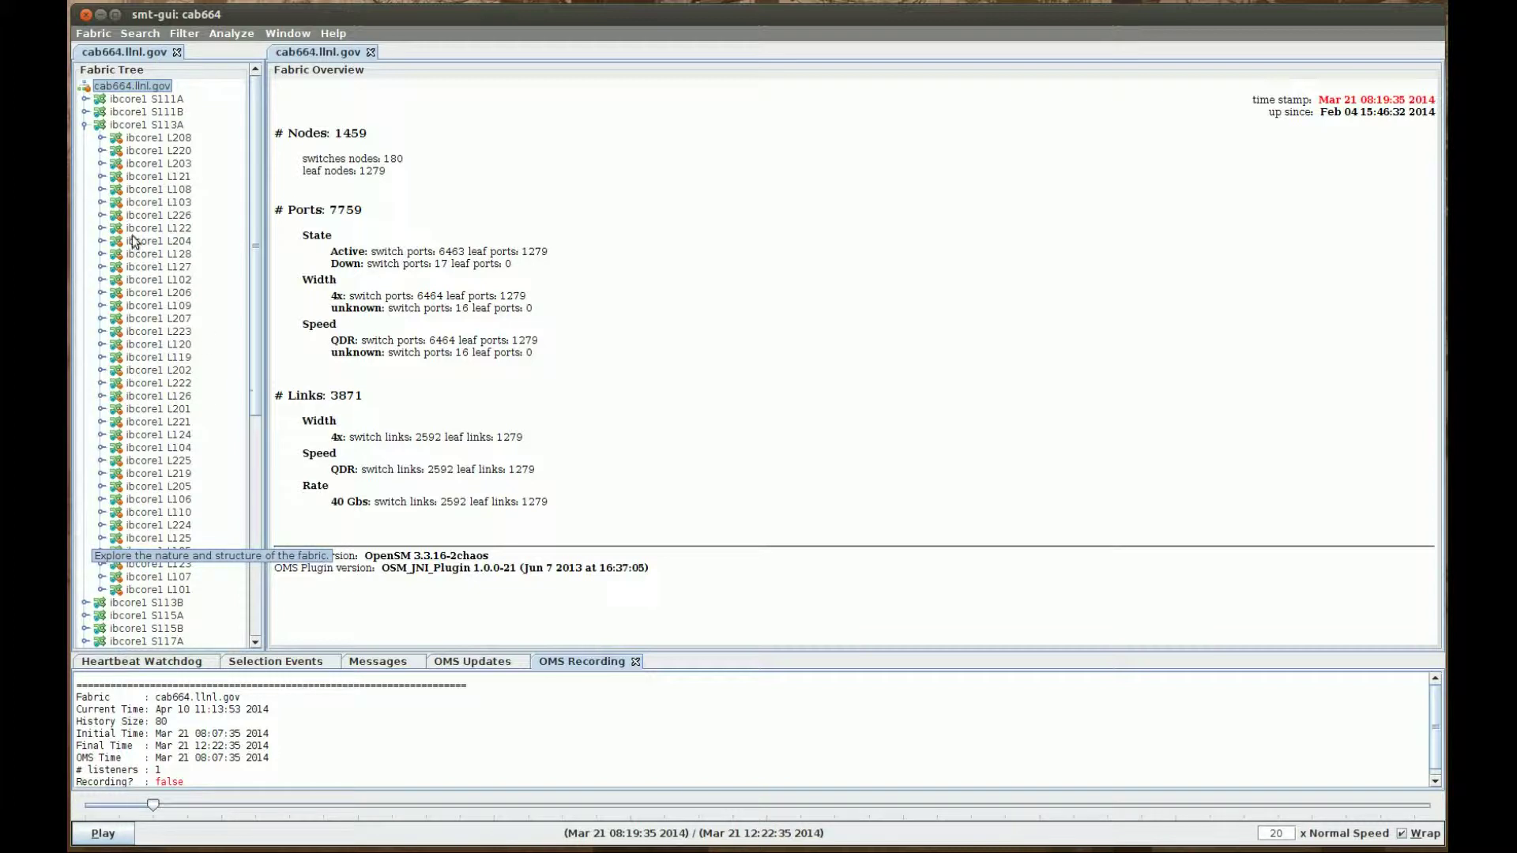
pyautogui.click(101, 241)
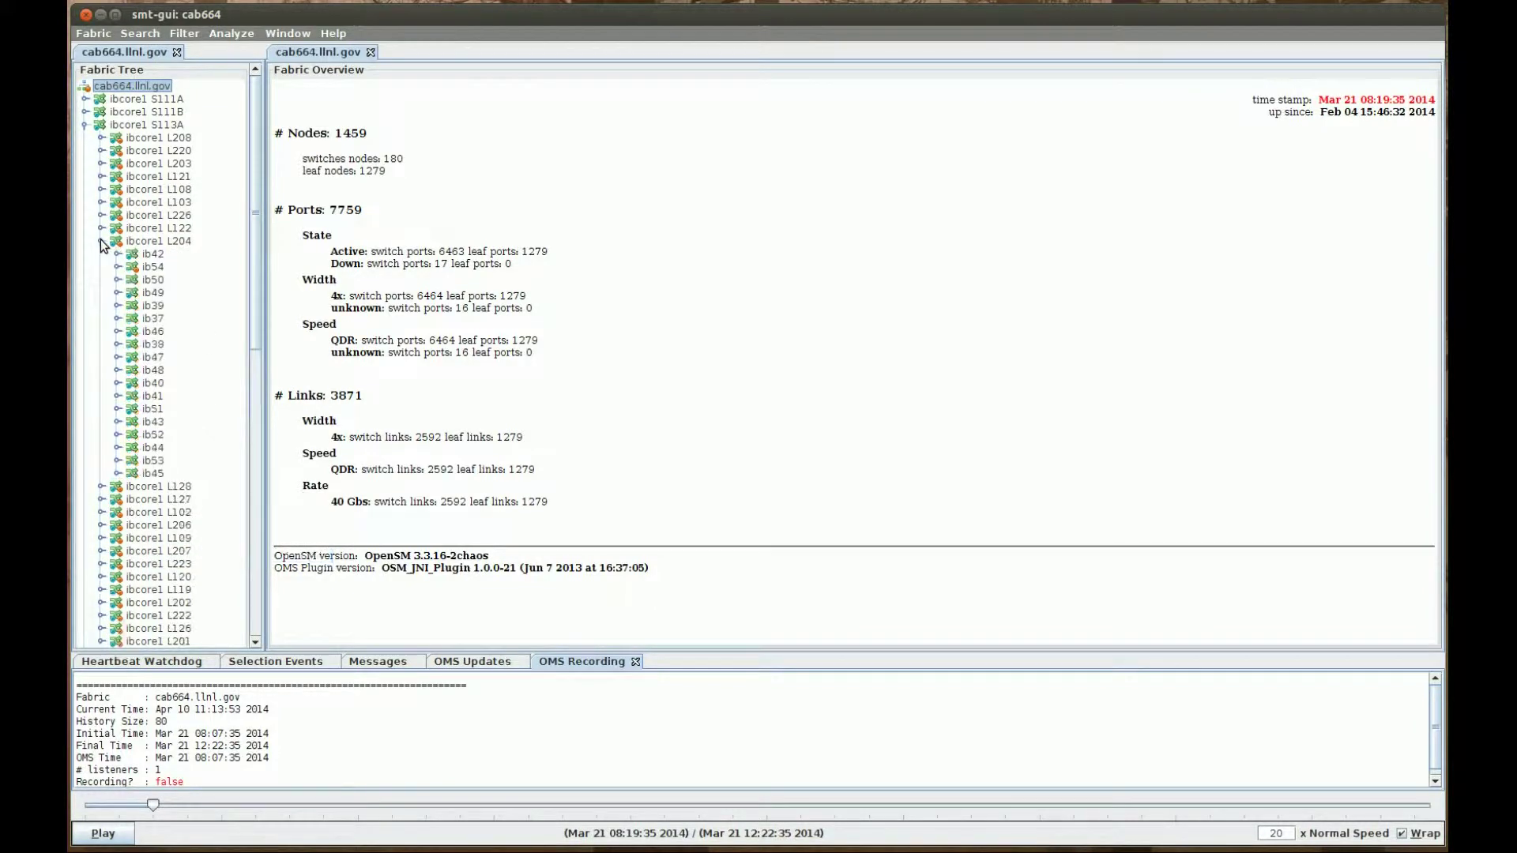
pyautogui.click(117, 293)
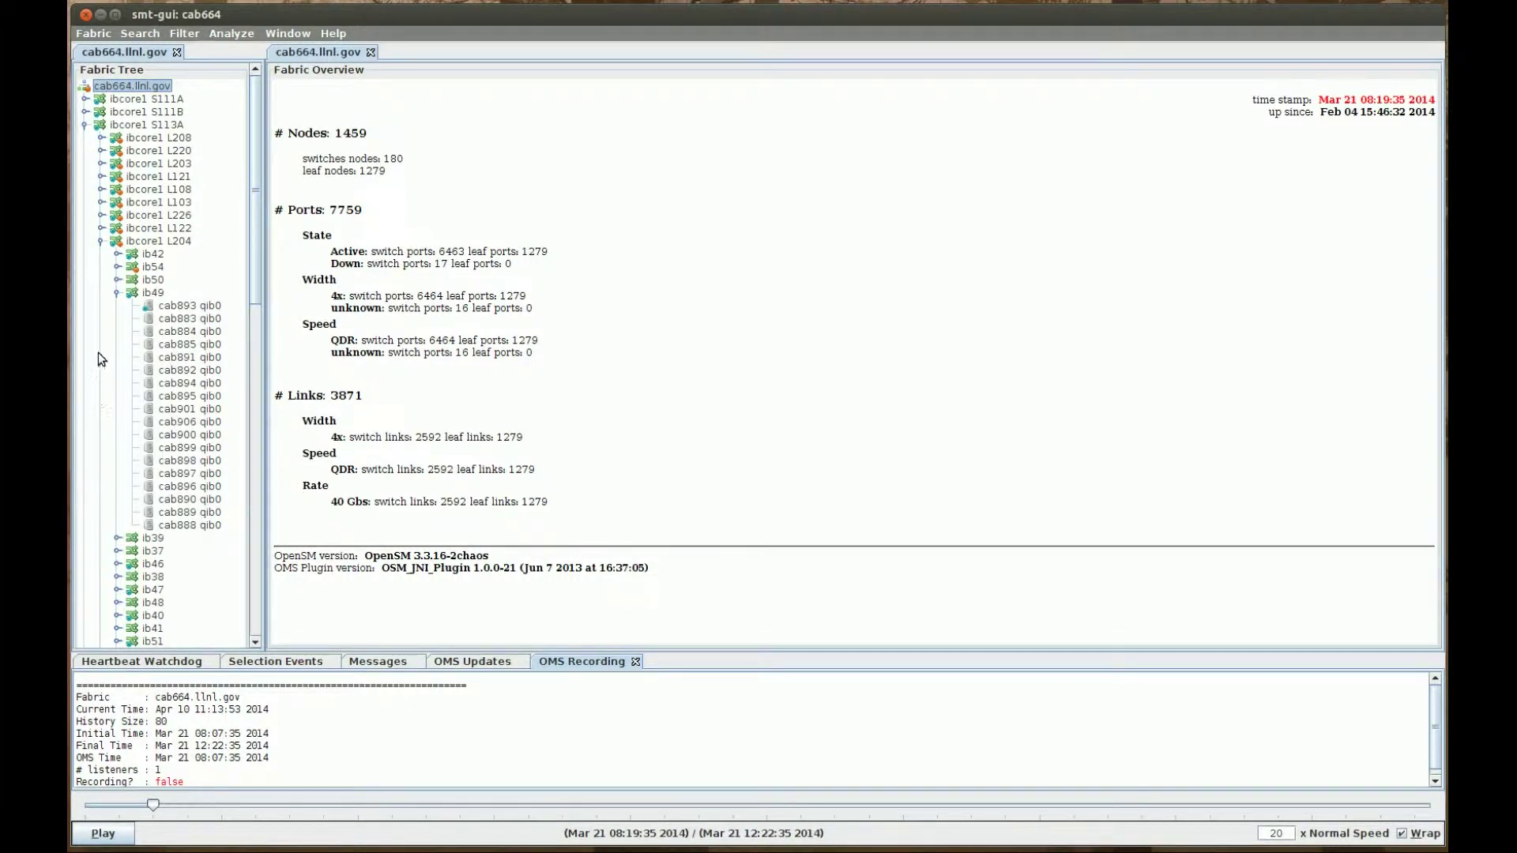
# Open the node details of switch ibcore1 L220 and of channel adapter cab883 qib0 from the Fabric Tree.
pyautogui.click(144, 152)
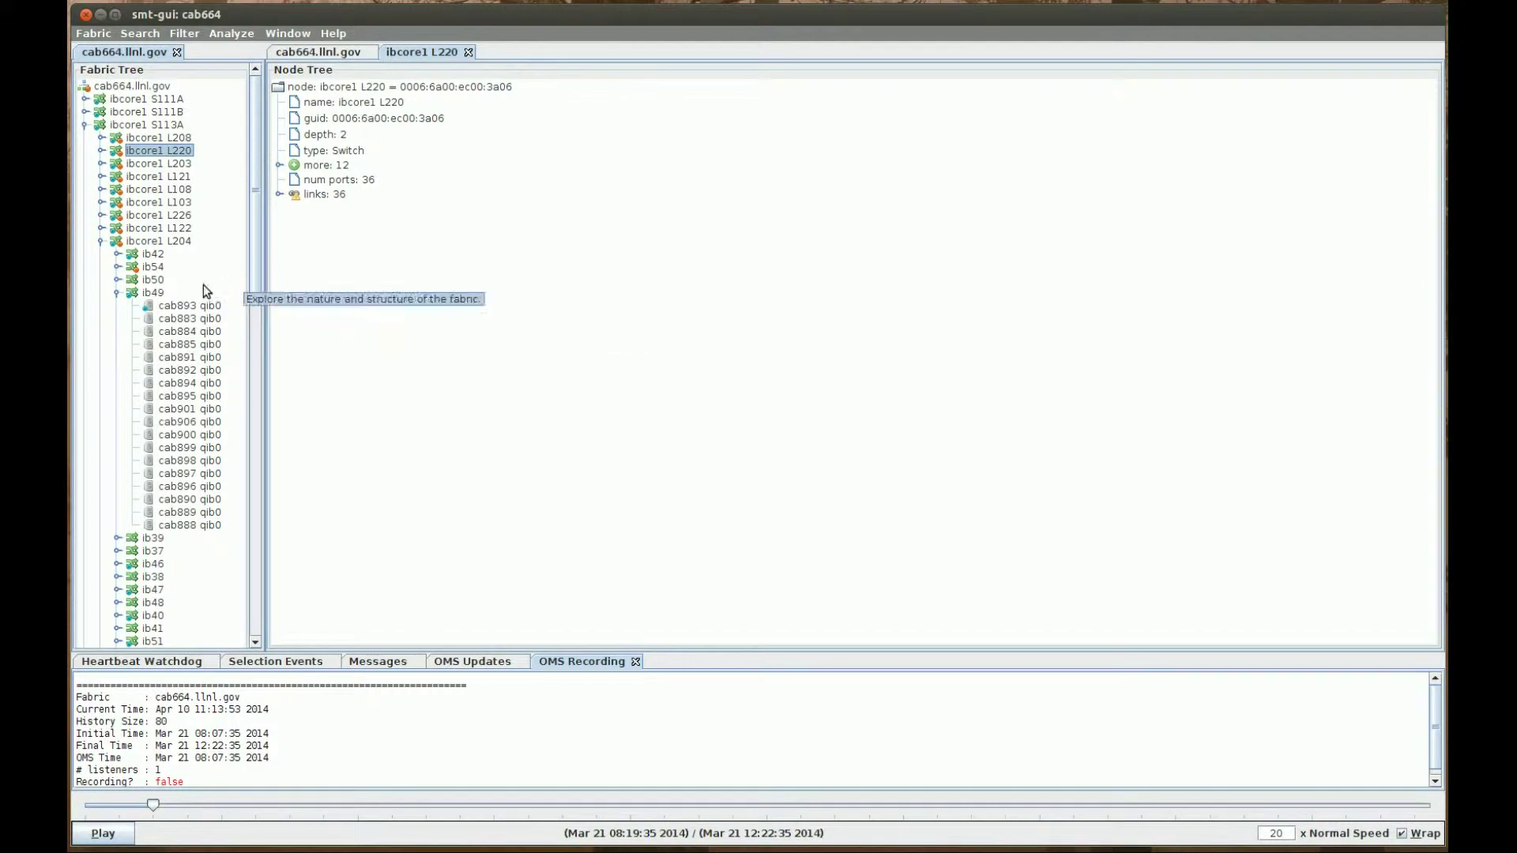
pyautogui.click(167, 321)
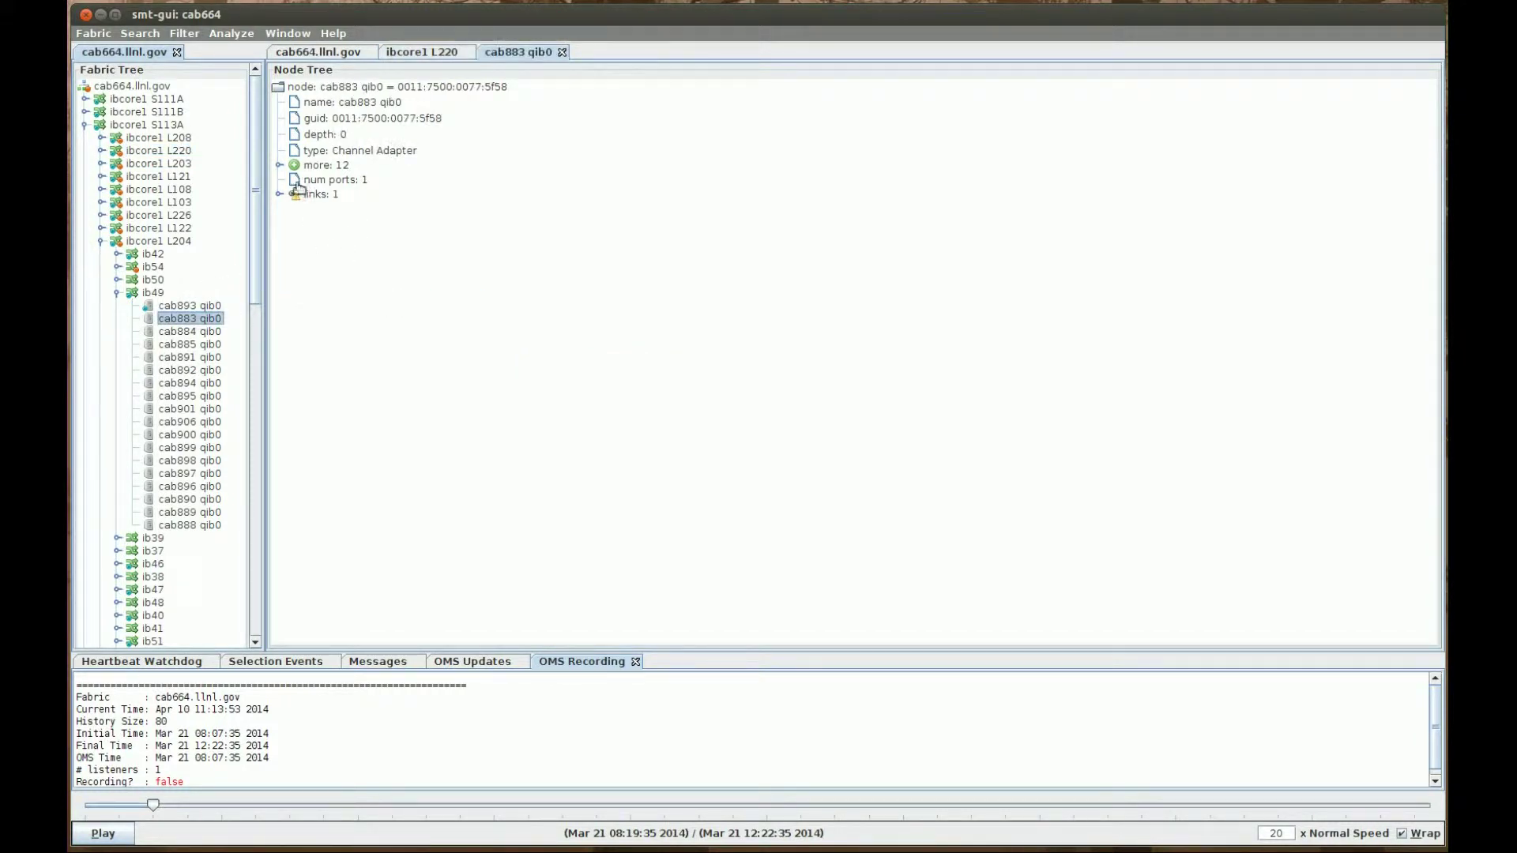
# List the links of switch ibcore1 L220, and open the details of port 11 with its counters expanded.
pyautogui.click(417, 53)
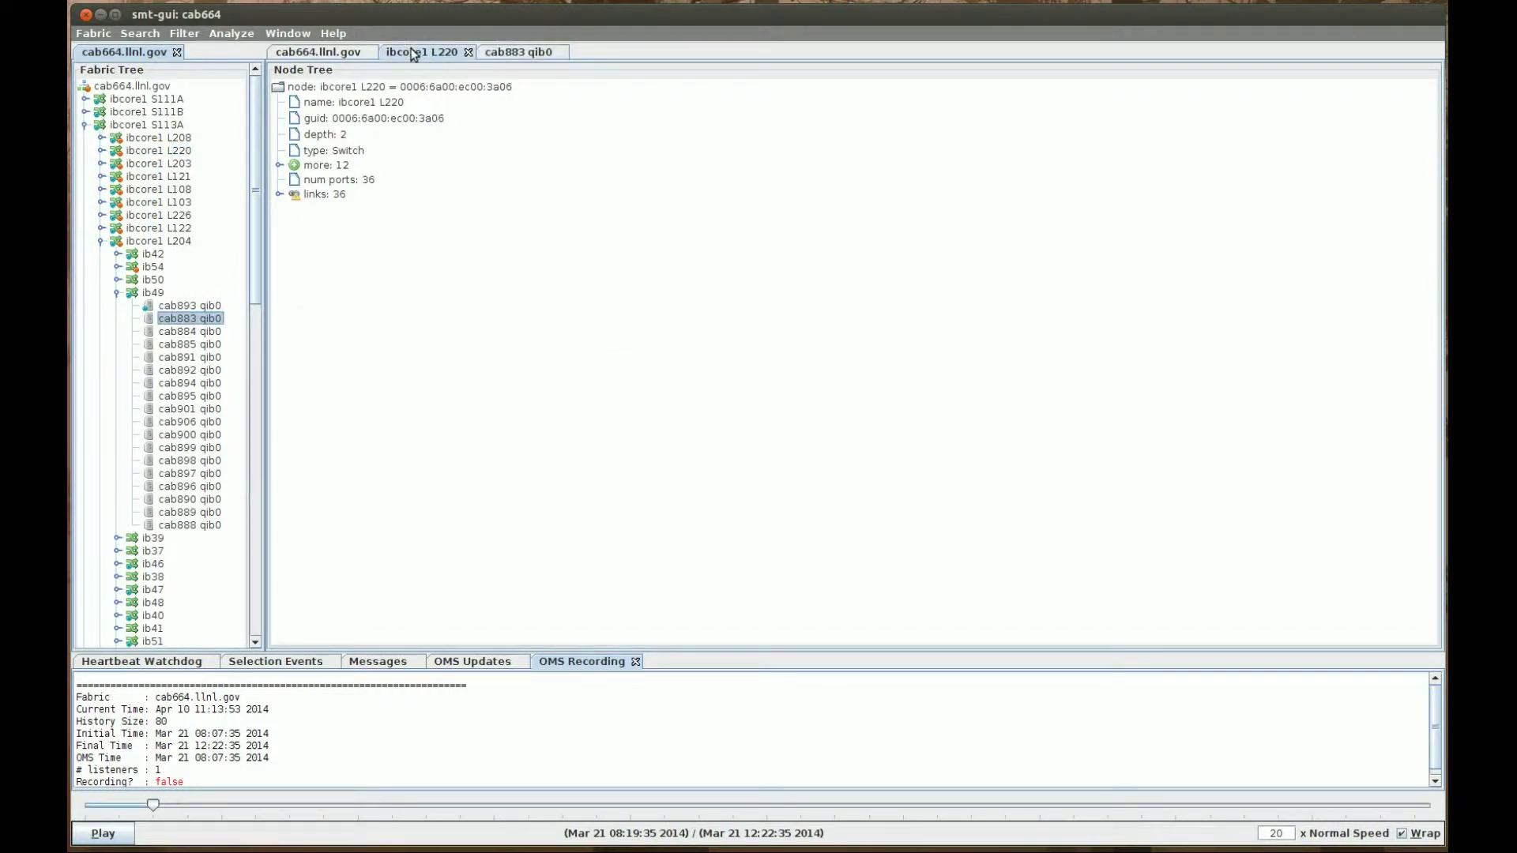
pyautogui.click(280, 195)
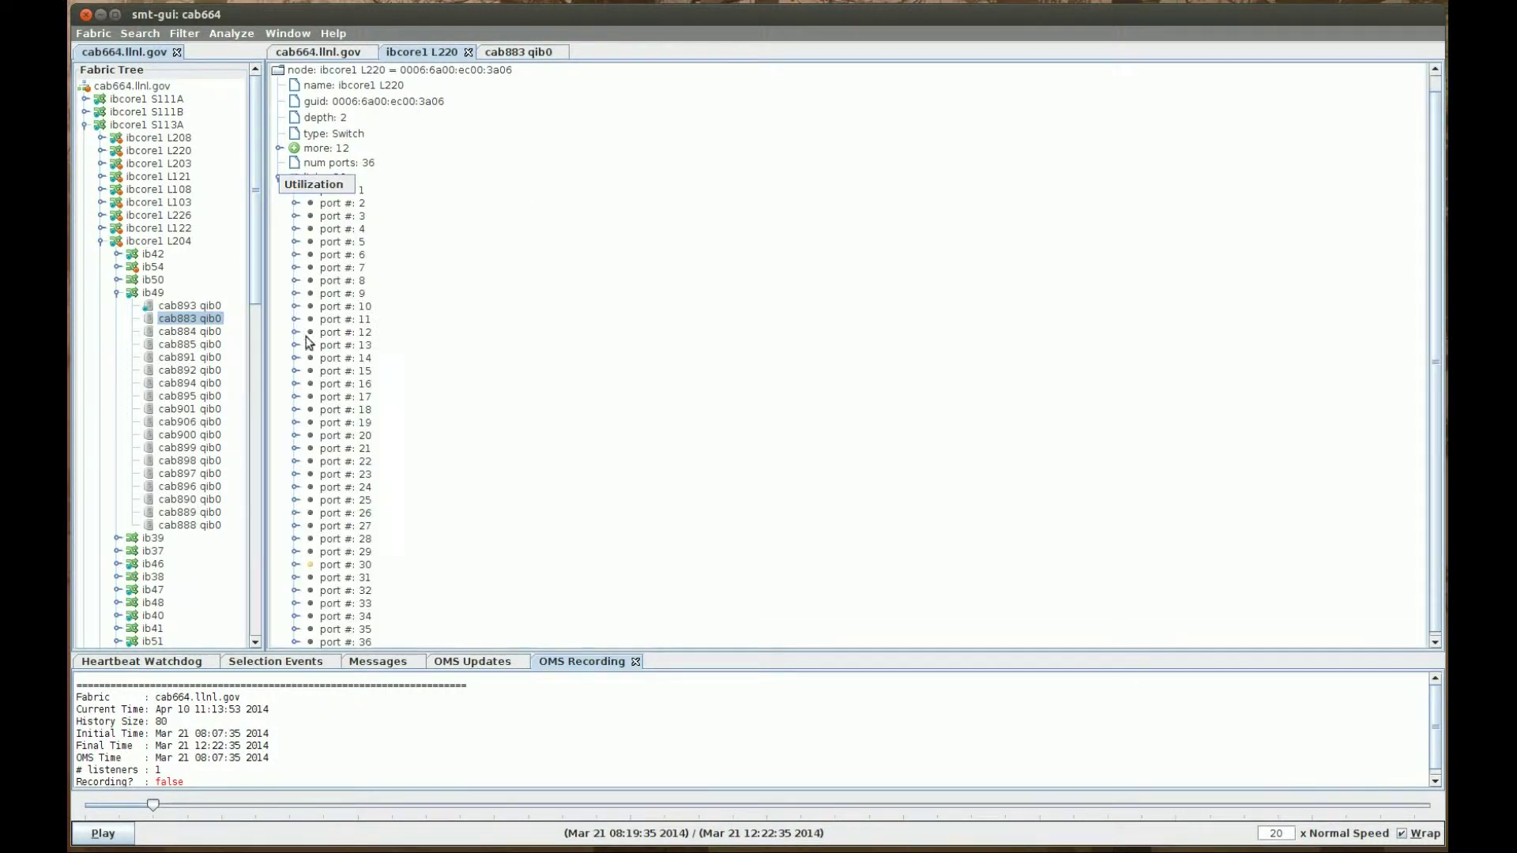
pyautogui.doubleClick(332, 319)
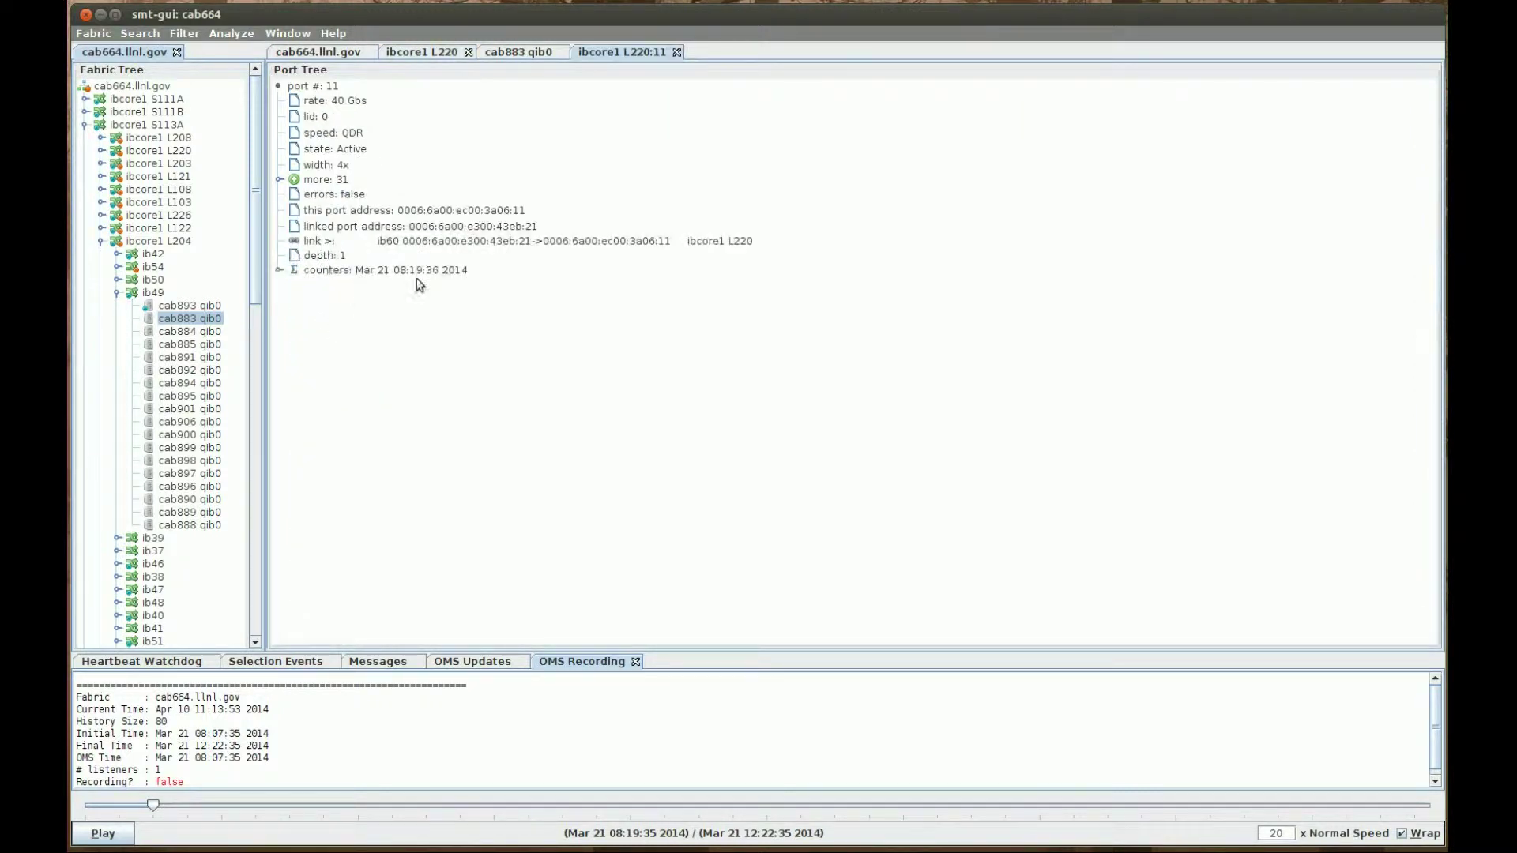
pyautogui.click(280, 270)
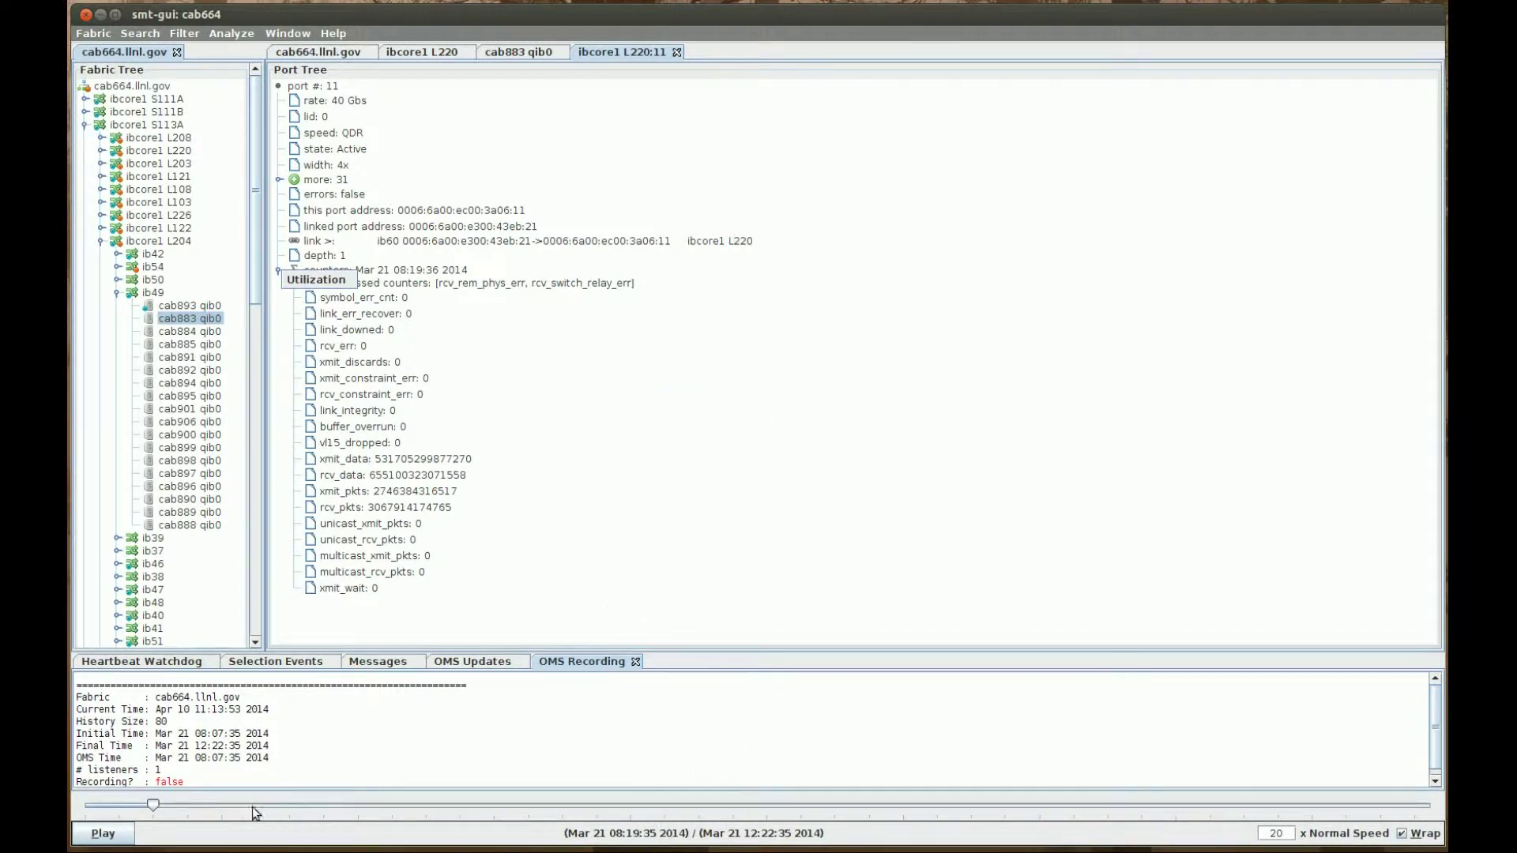
# Advance the recording playback to Mar 21 08:22:35 and display the Fabric Graph of cab664.llnl.gov.
pyautogui.click(102, 835)
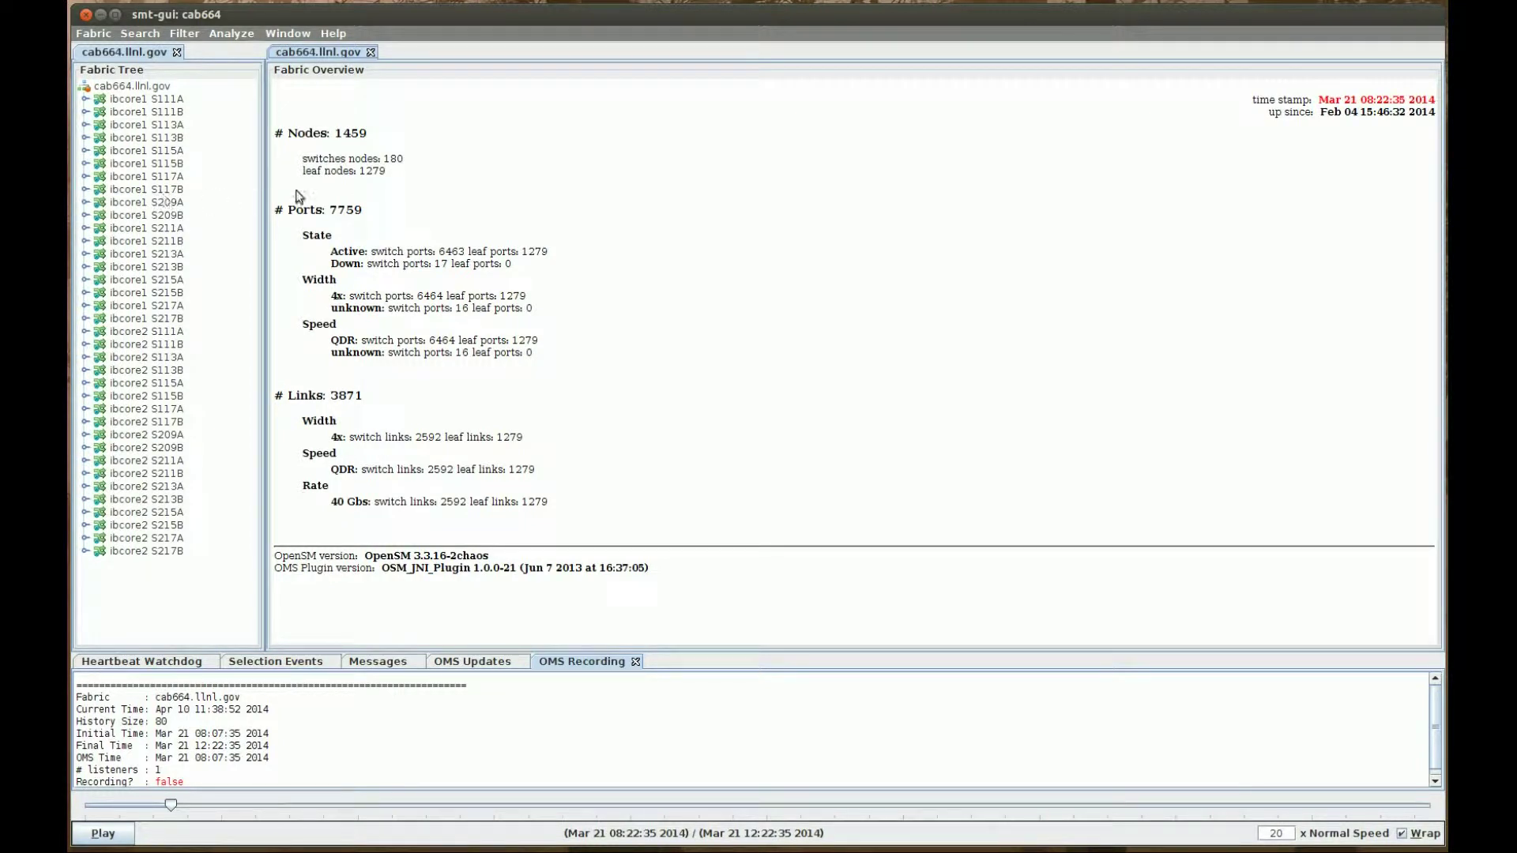
pyautogui.rightClick(556, 167)
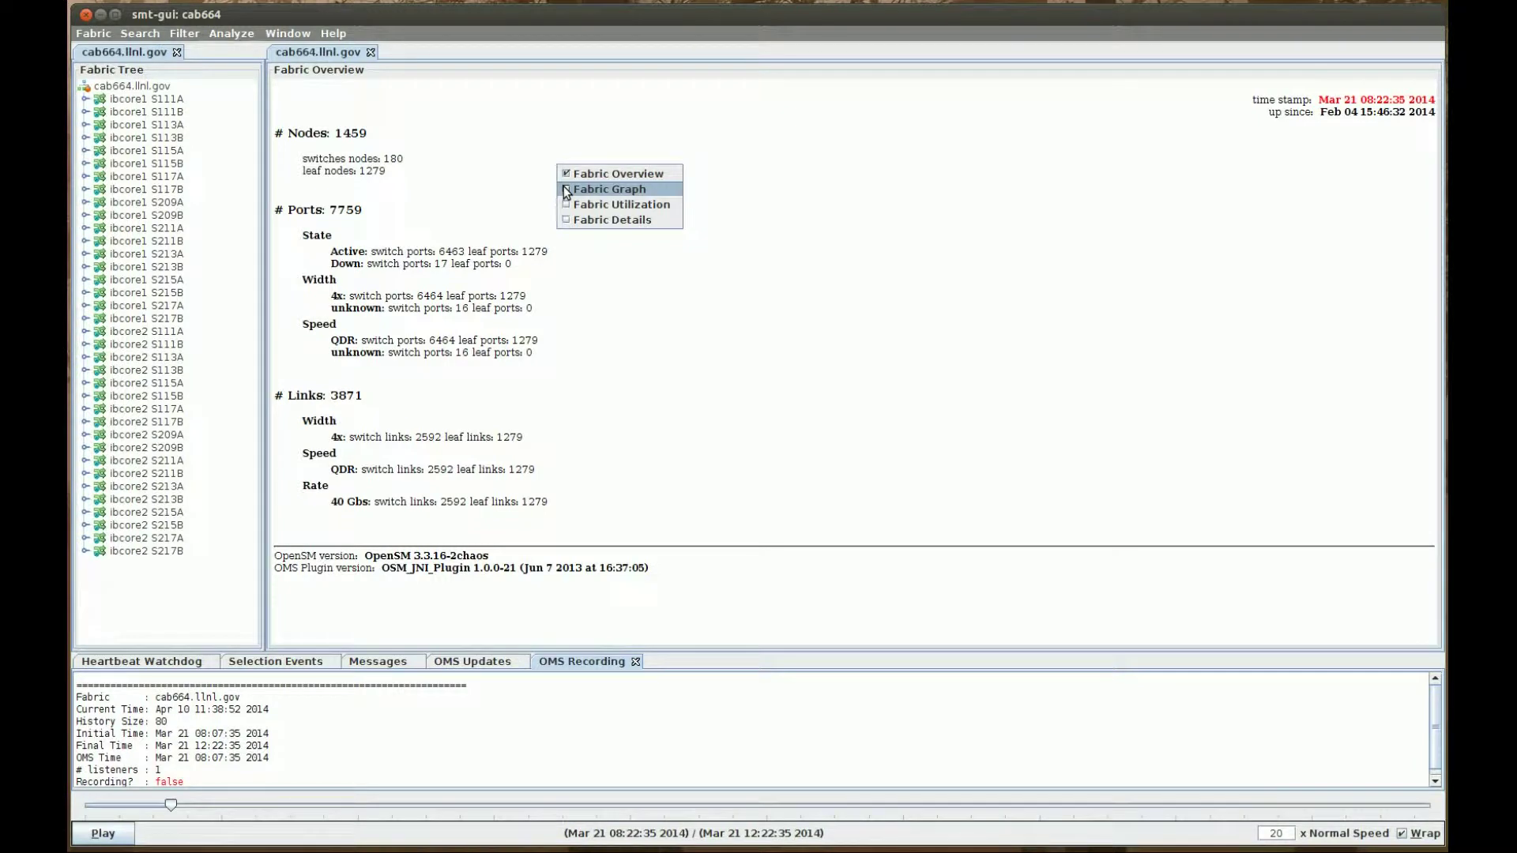
pyautogui.click(566, 192)
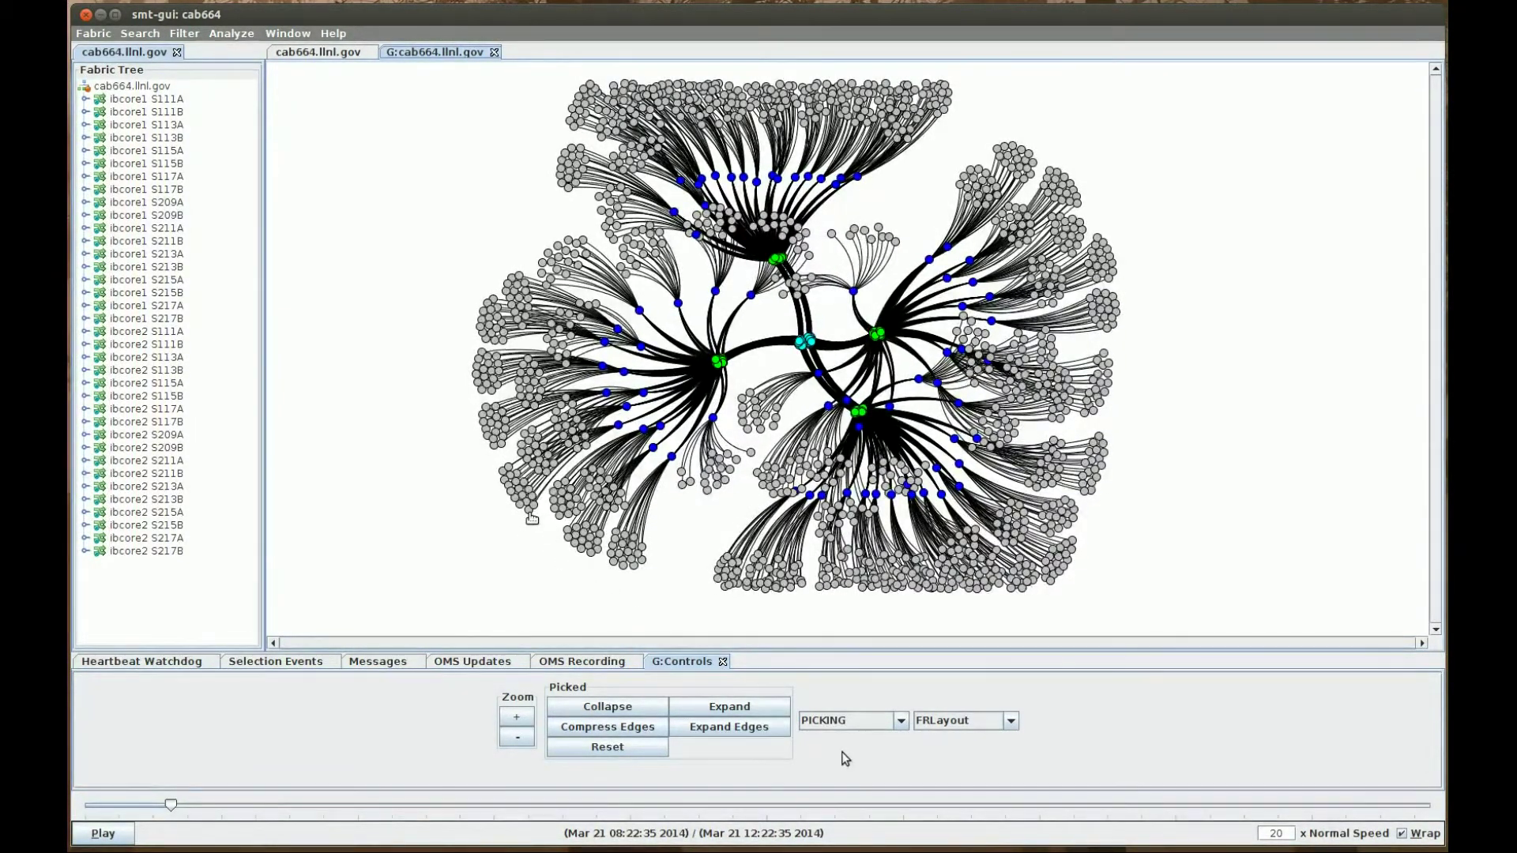
# Pull one leaf node and one cluster of leaf nodes out to the graph's left side, and clear the node selection.
pyautogui.moveTo(531, 517)
pyautogui.moveTo(531, 518); pyautogui.dragTo(367, 544)
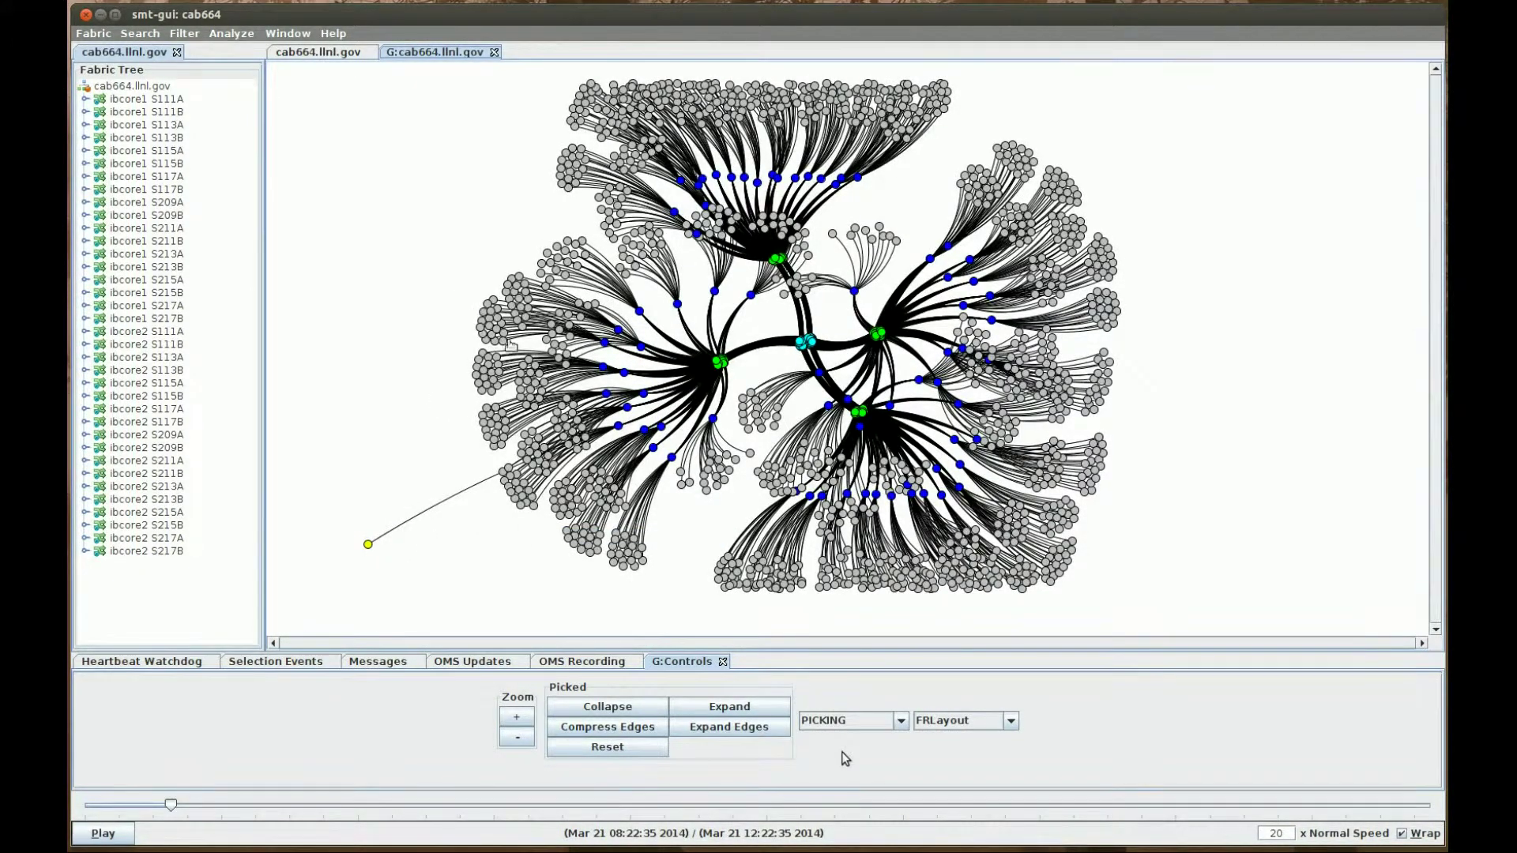
pyautogui.moveTo(462, 287); pyautogui.dragTo(352, 224)
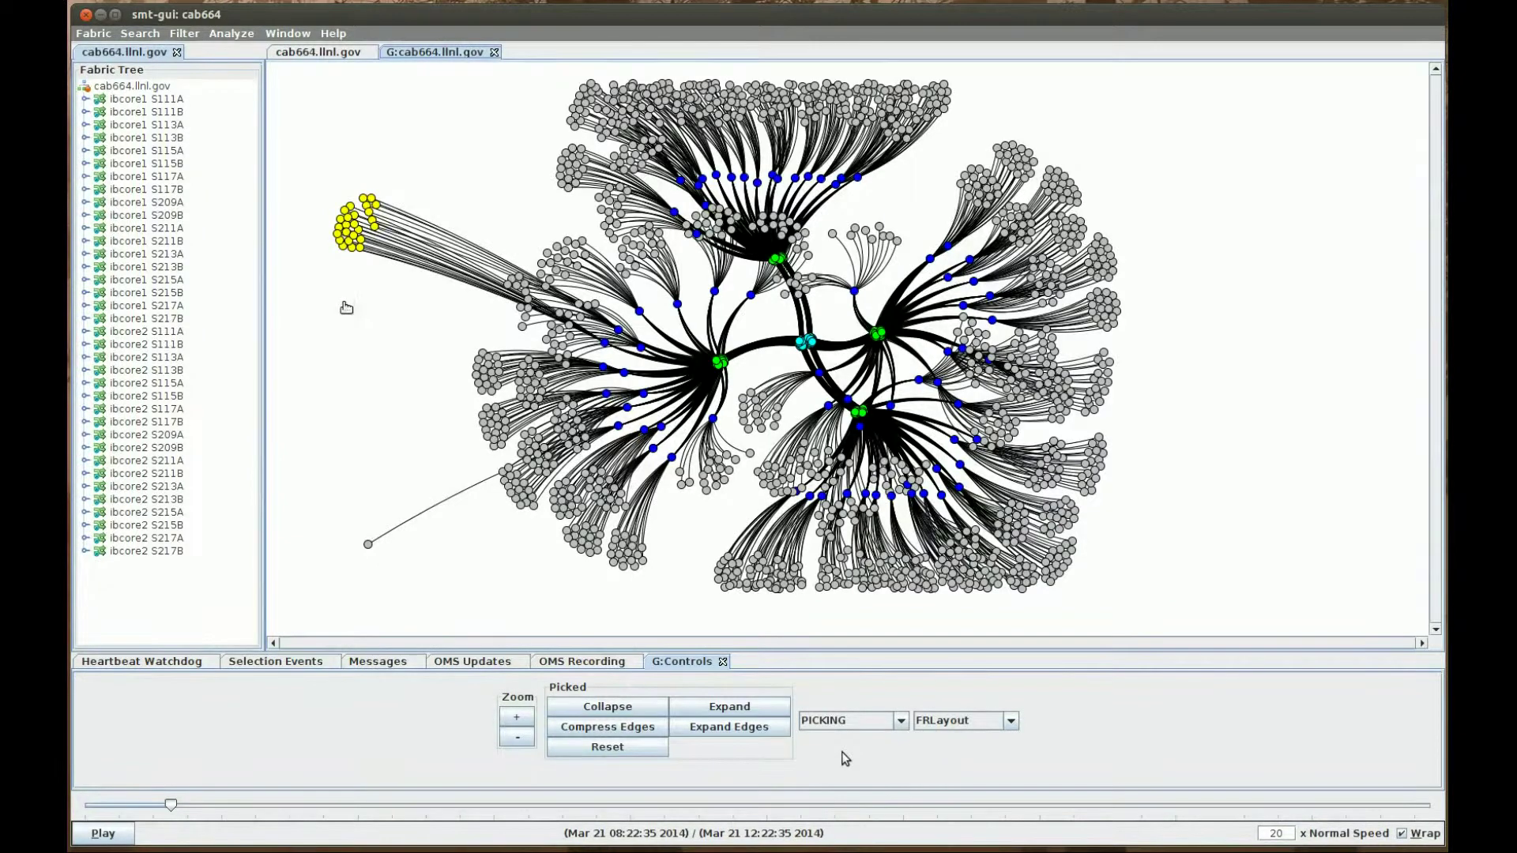
pyautogui.click(517, 716)
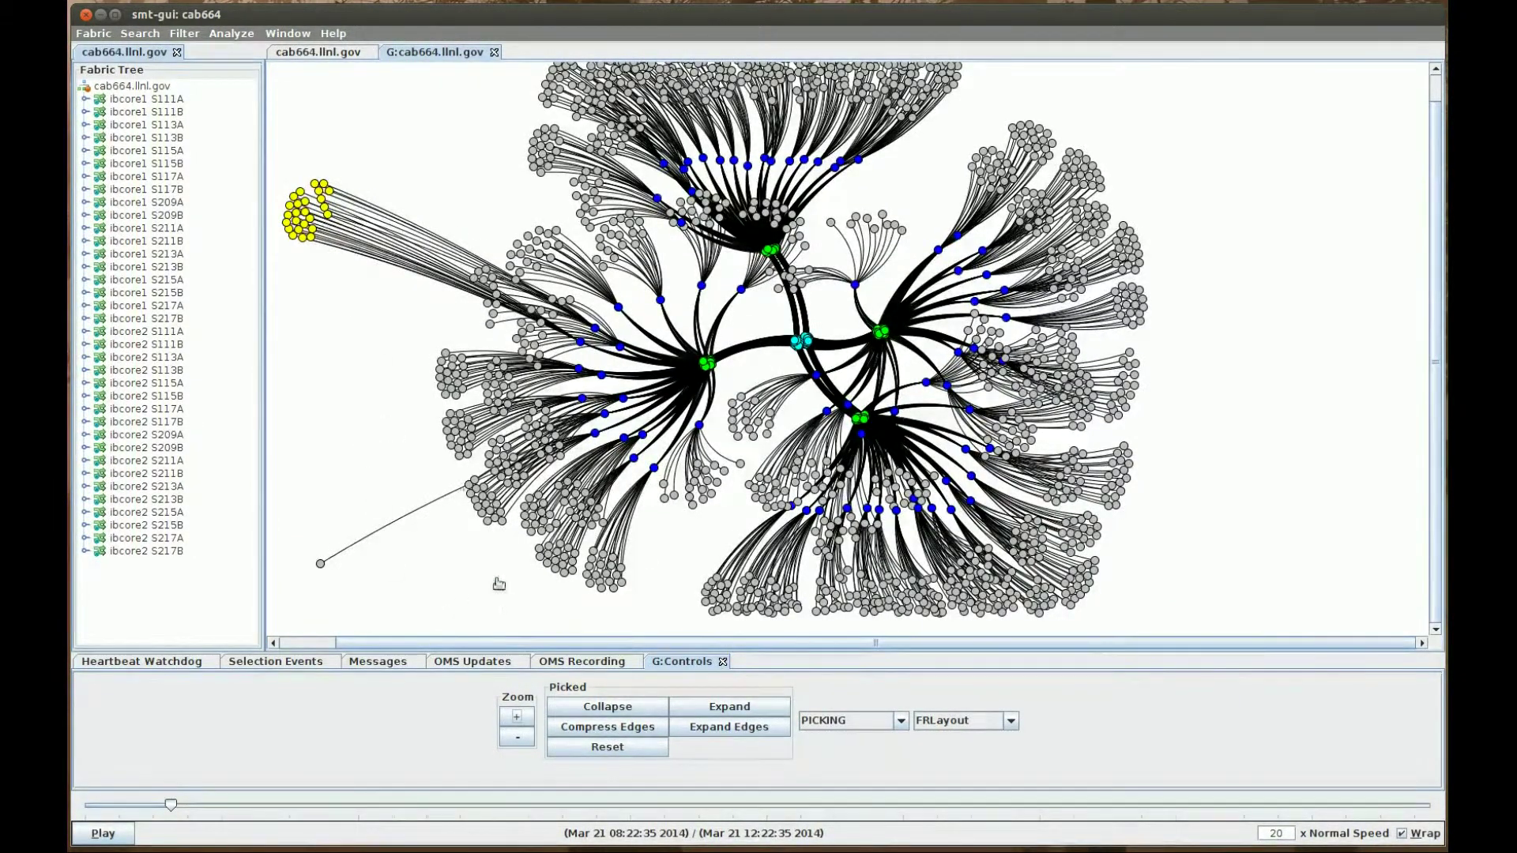
pyautogui.click(346, 374)
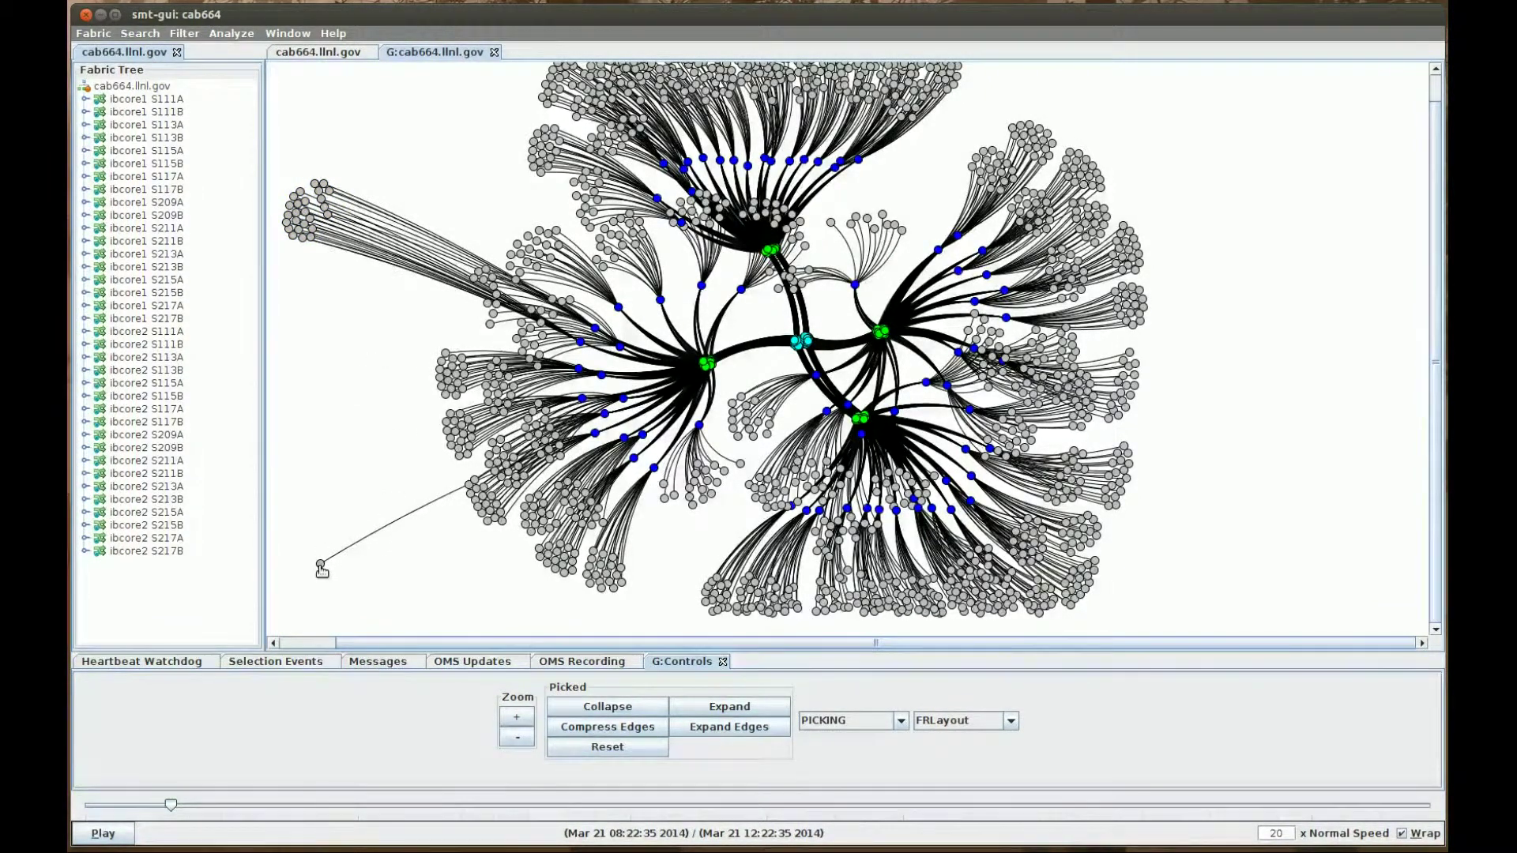
# Open the node details of the isolated leaf cab124 qib0 and of switch ibcore1 L101 from the fabric graph.
pyautogui.moveTo(321, 570)
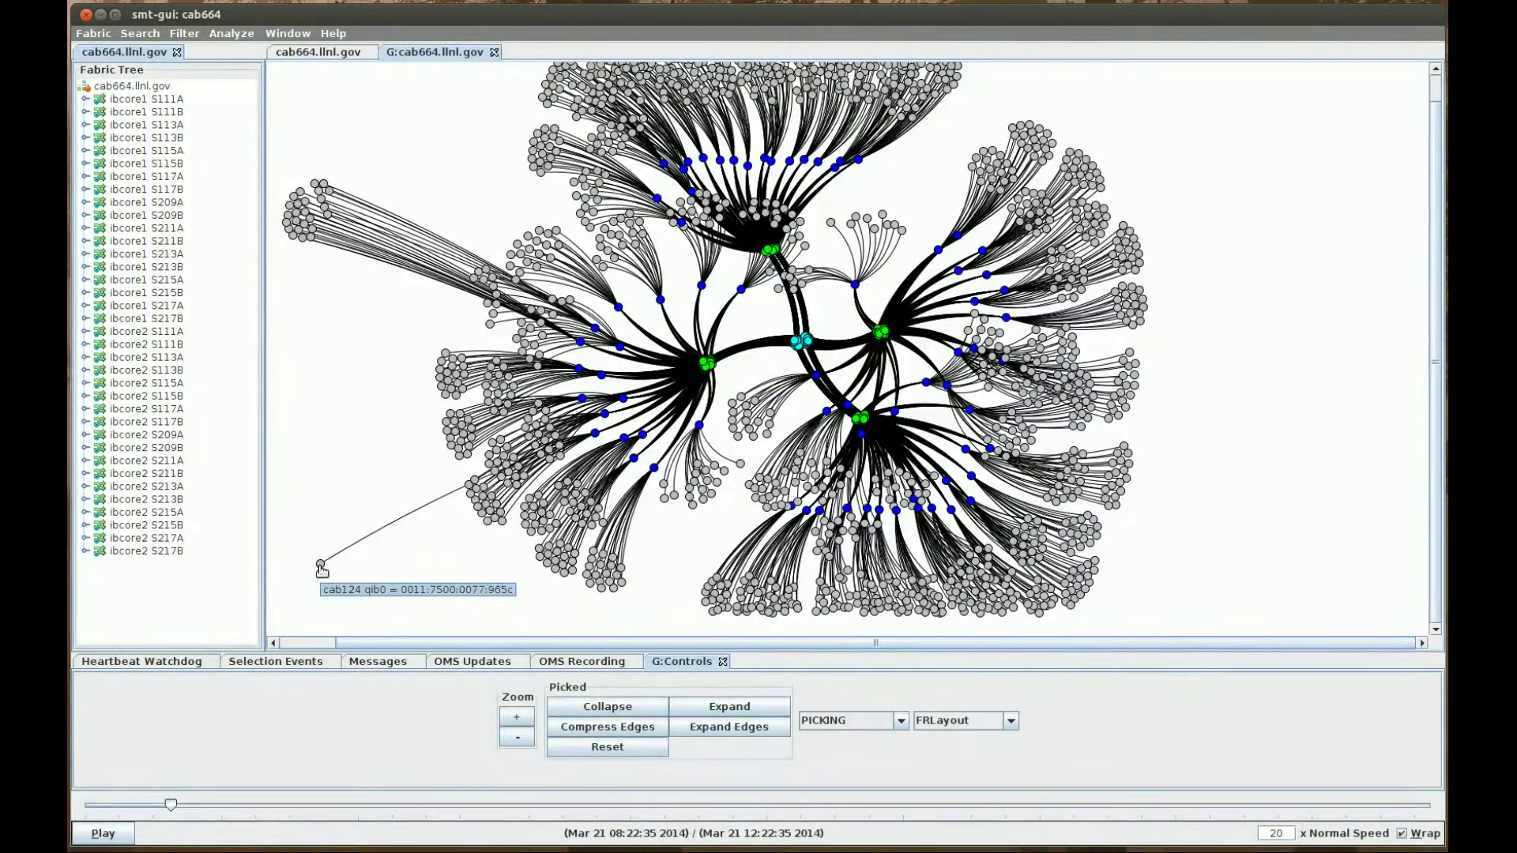
pyautogui.doubleClick(320, 566)
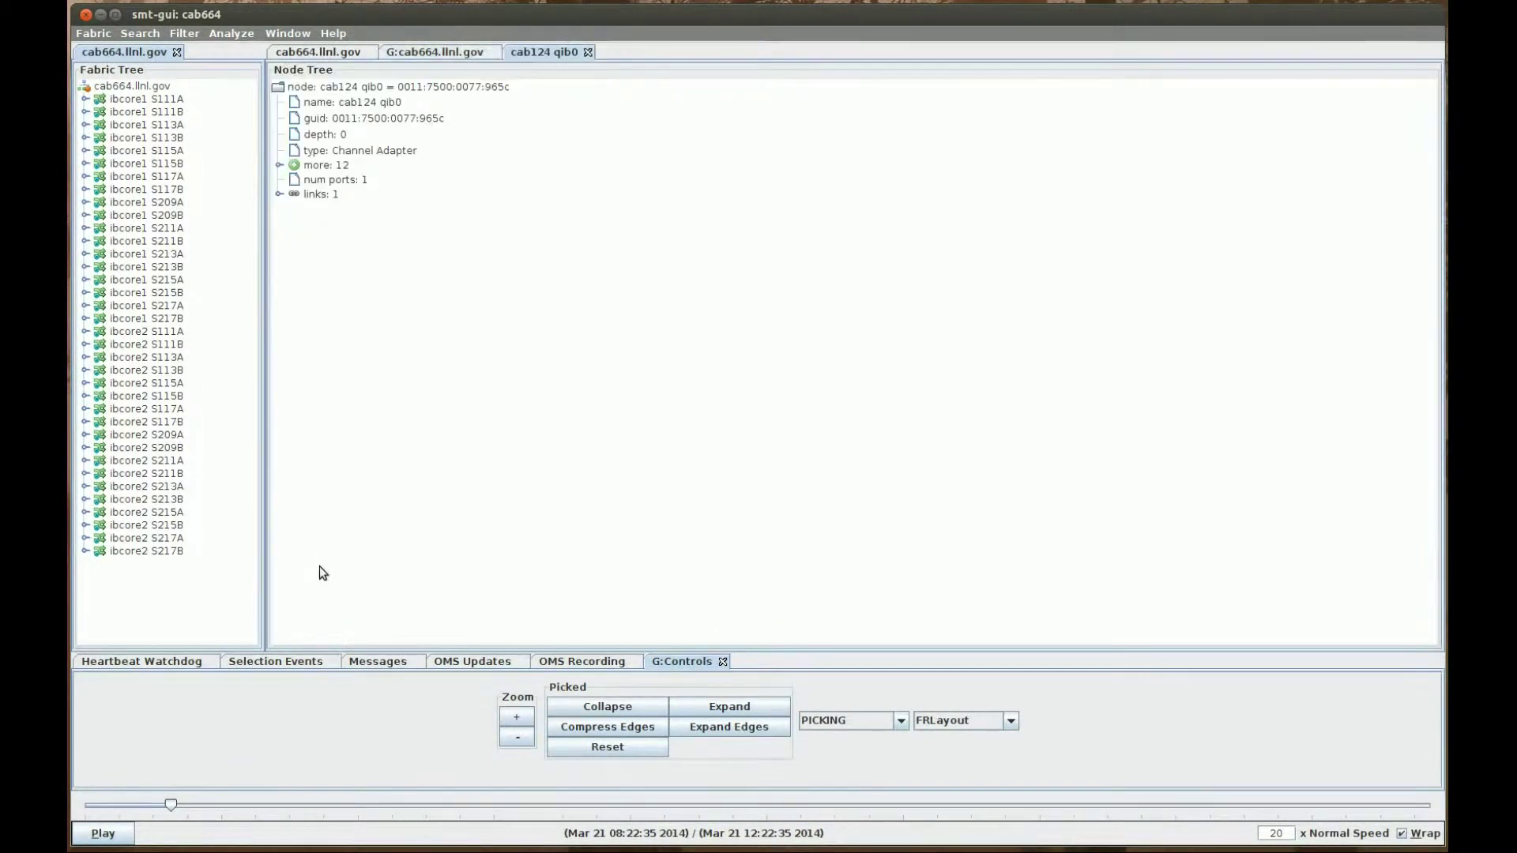
pyautogui.click(429, 52)
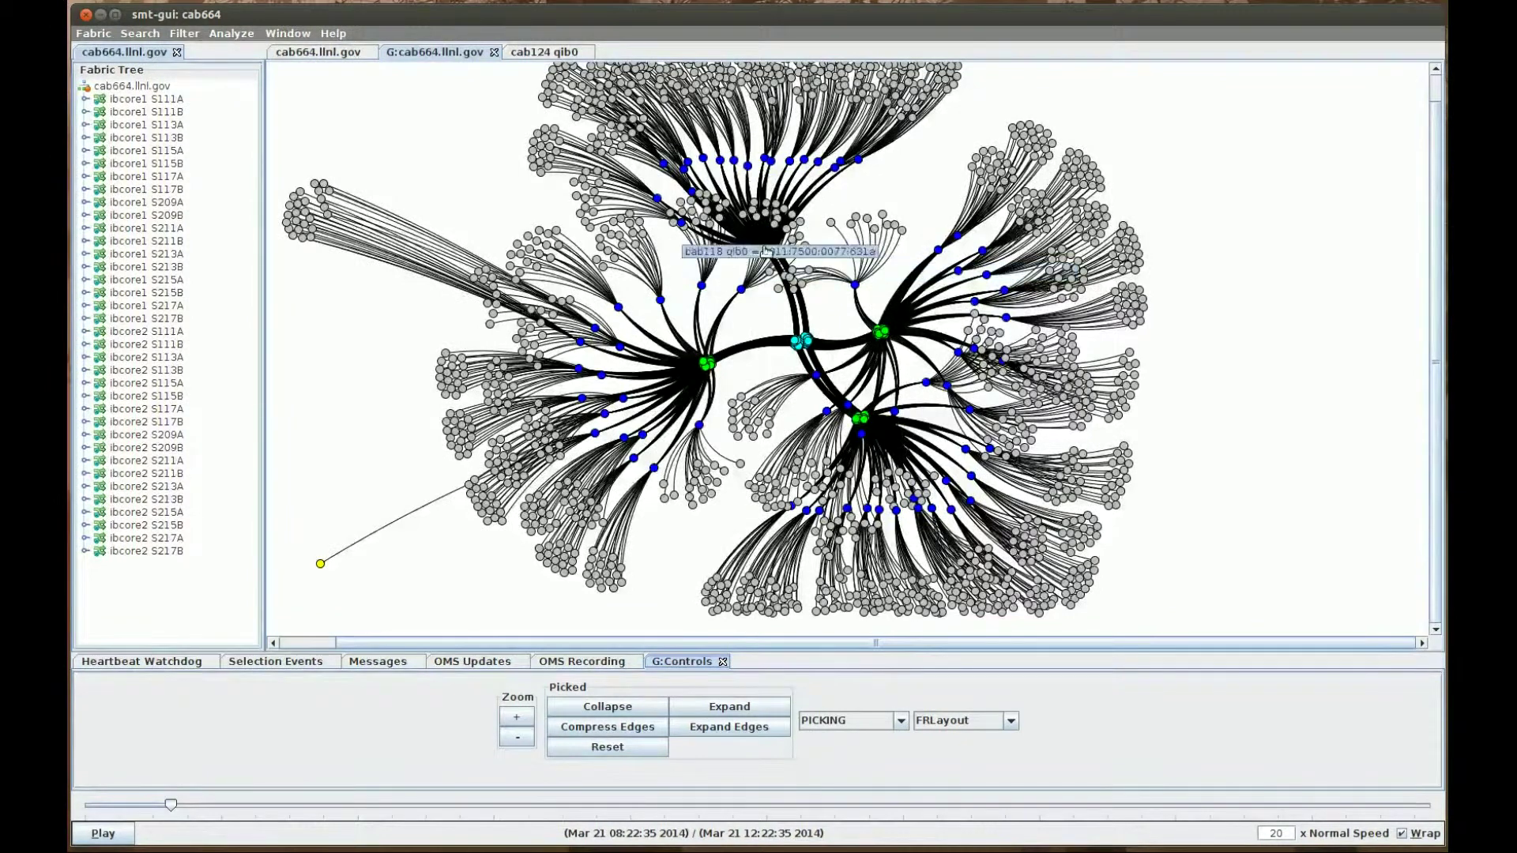
pyautogui.moveTo(742, 295)
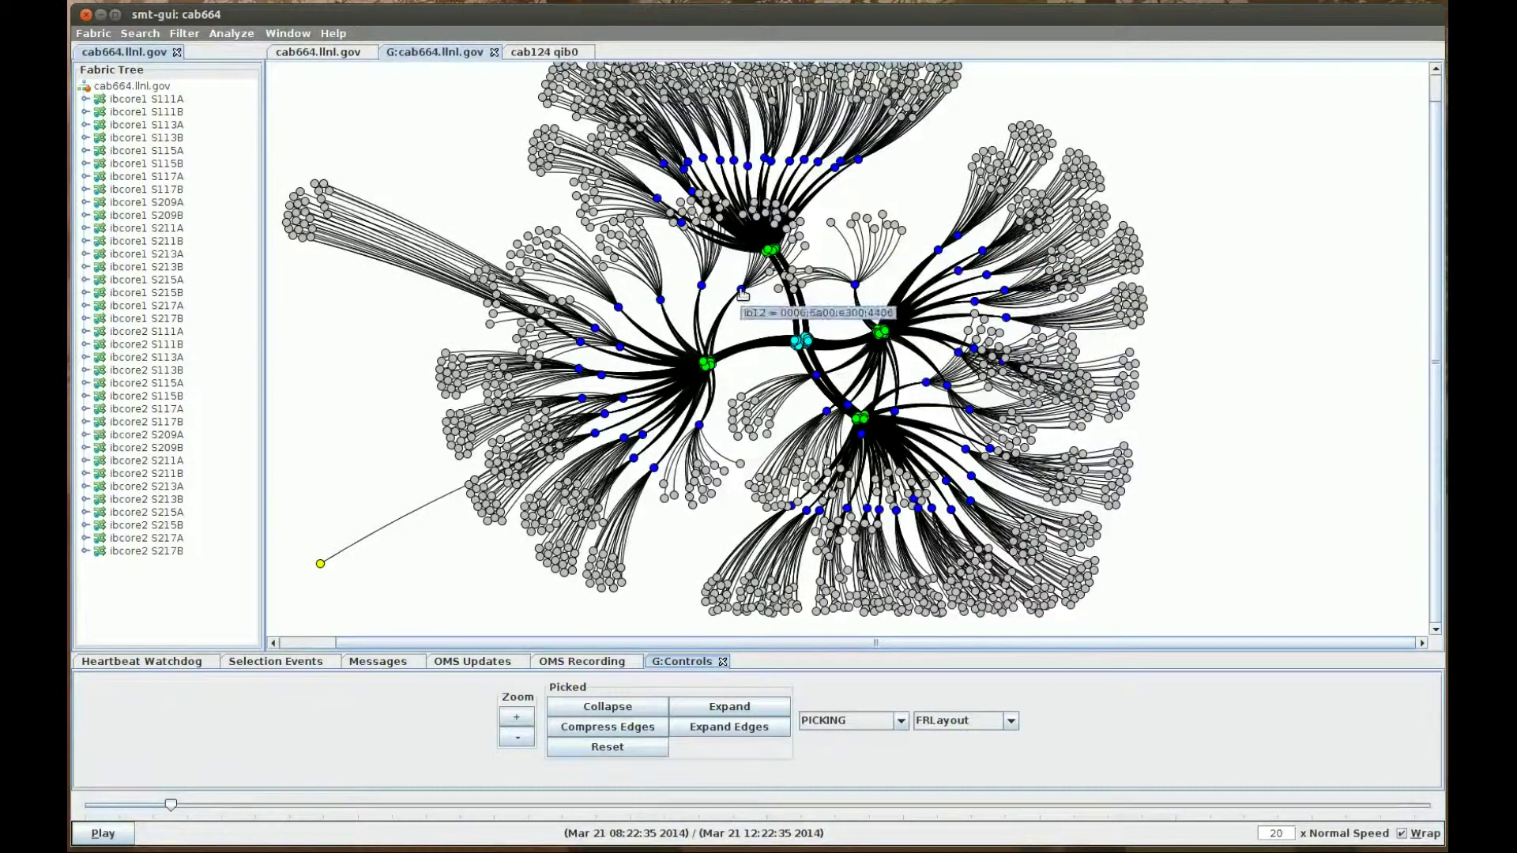
pyautogui.moveTo(704, 364)
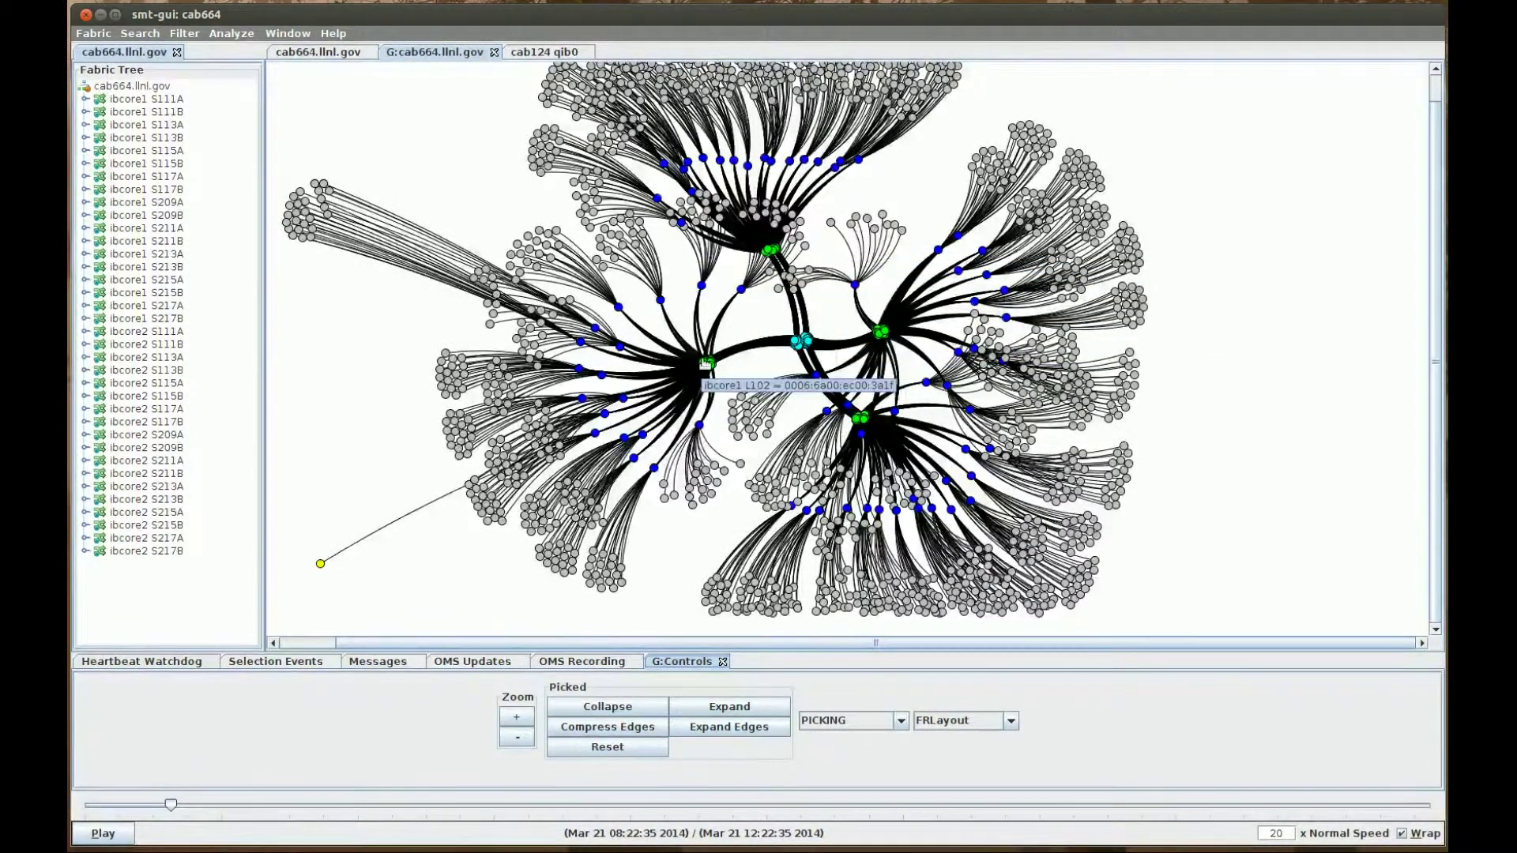
pyautogui.doubleClick(705, 363)
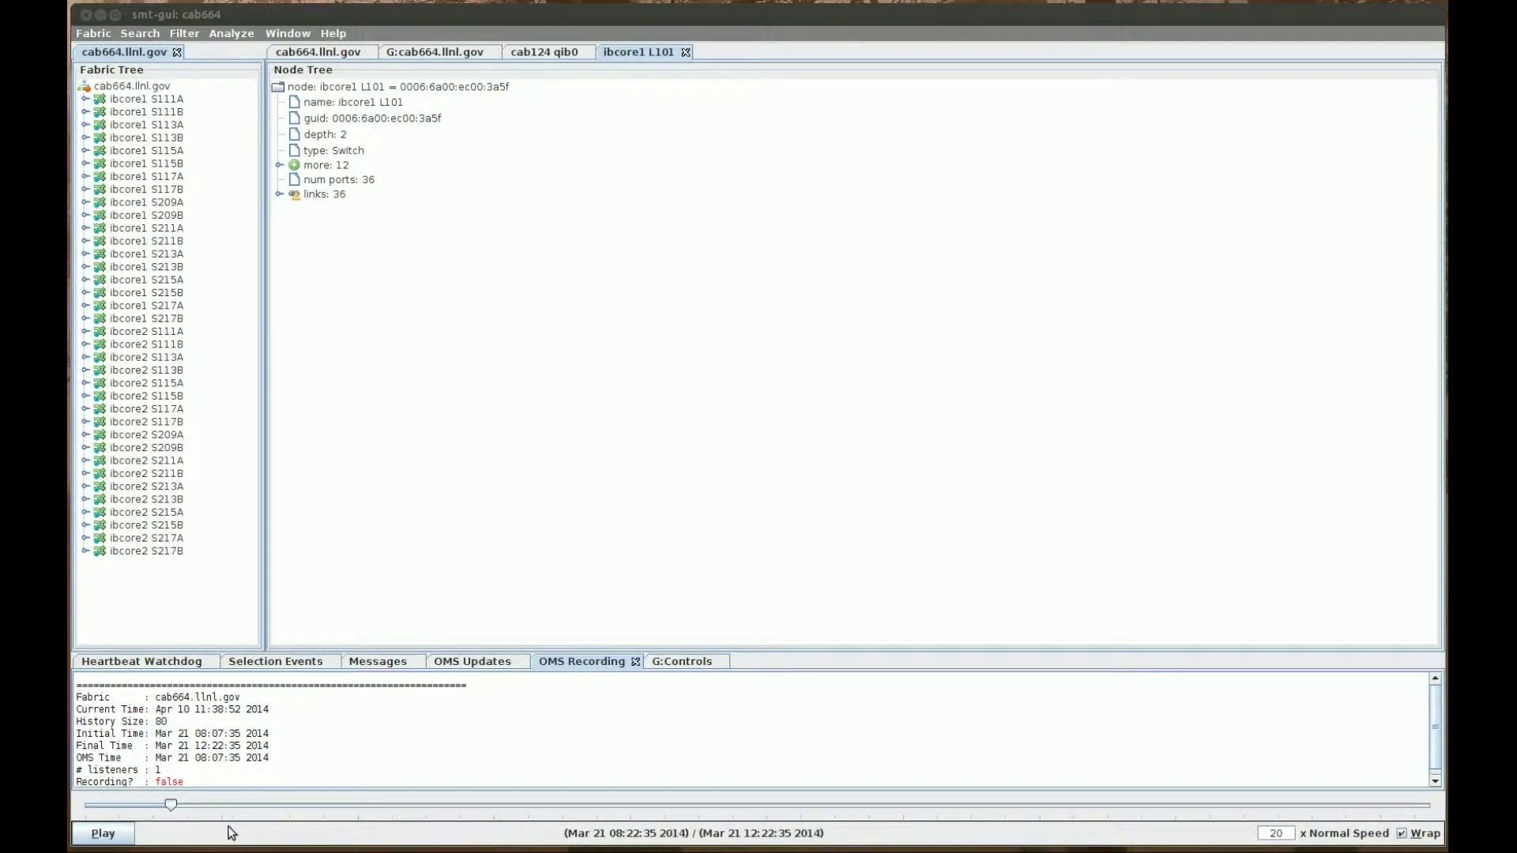
# Move the recording's playback position forward to Mar 21 09:52:35.
pyautogui.click(129, 839)
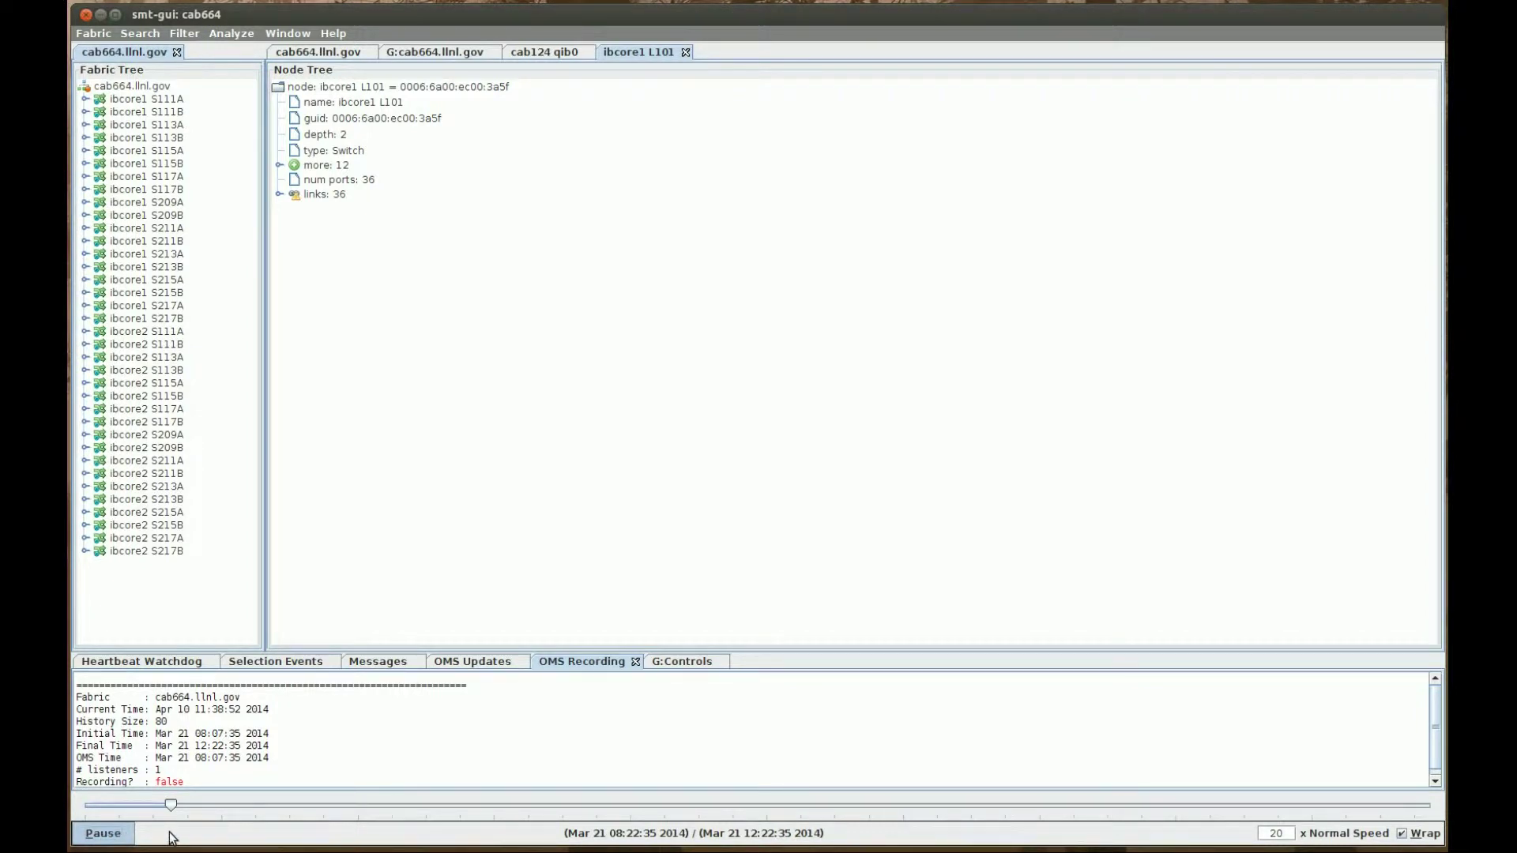
pyautogui.click(98, 836)
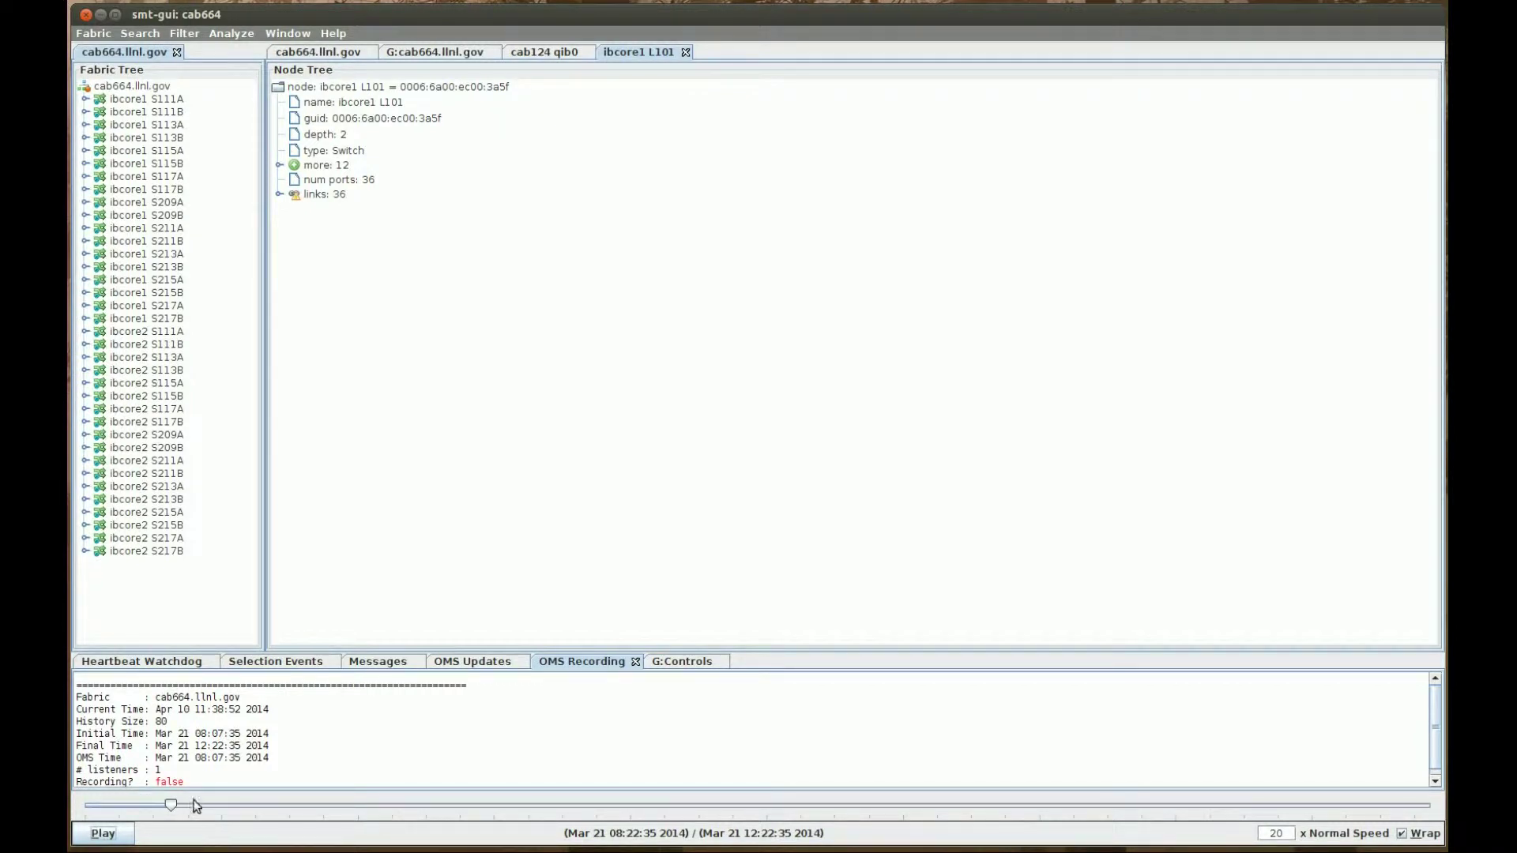
pyautogui.click(197, 806)
pyautogui.click(191, 808)
pyautogui.moveTo(222, 805); pyautogui.dragTo(564, 807)
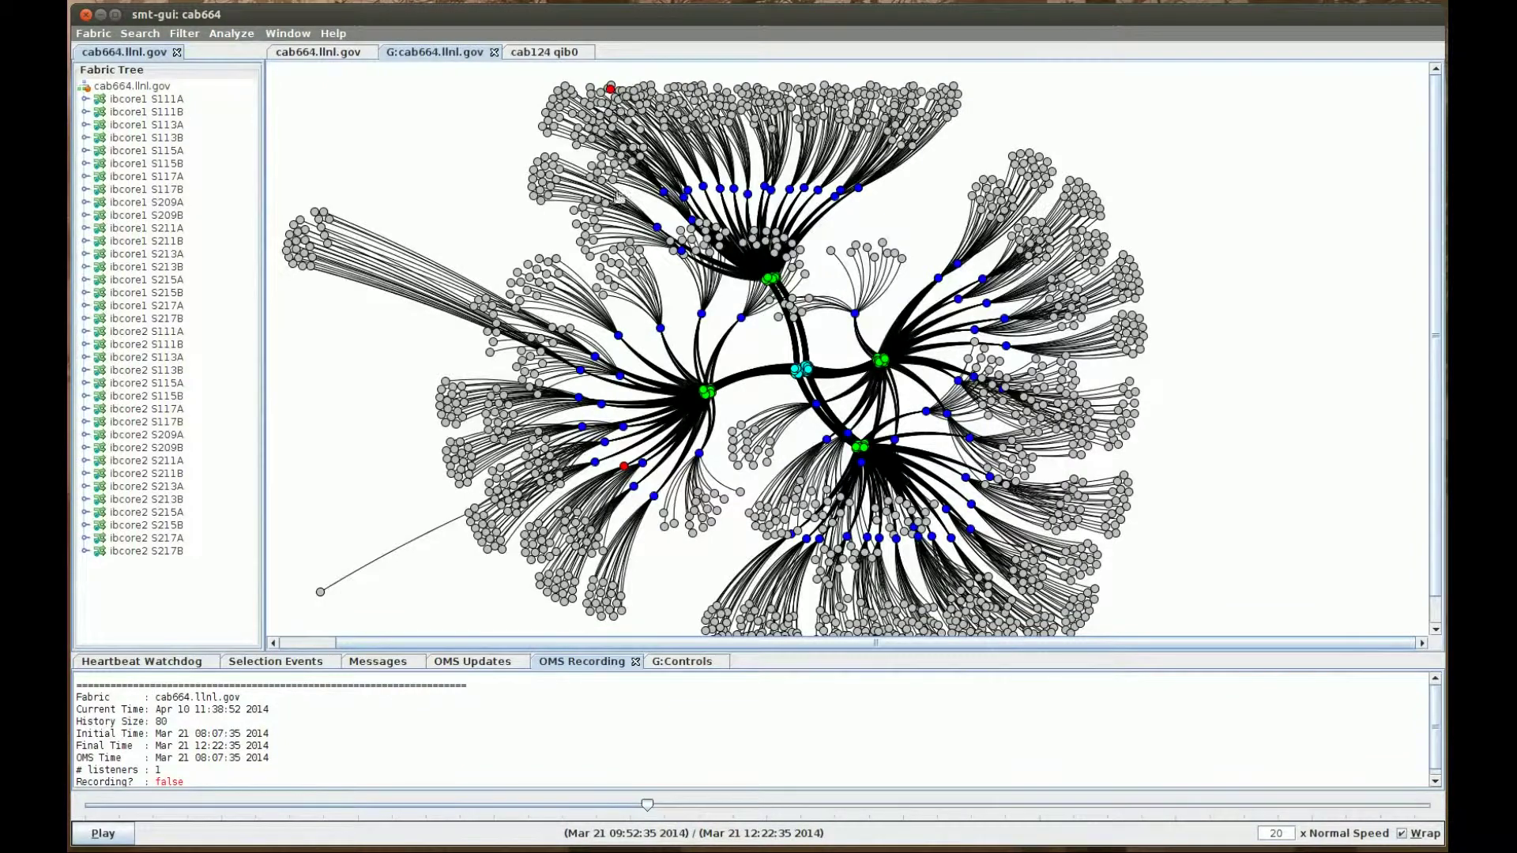
# Open the red switch ib18 from the graph, list its links, and open port 9 with its counters expanded.
pyautogui.doubleClick(625, 467)
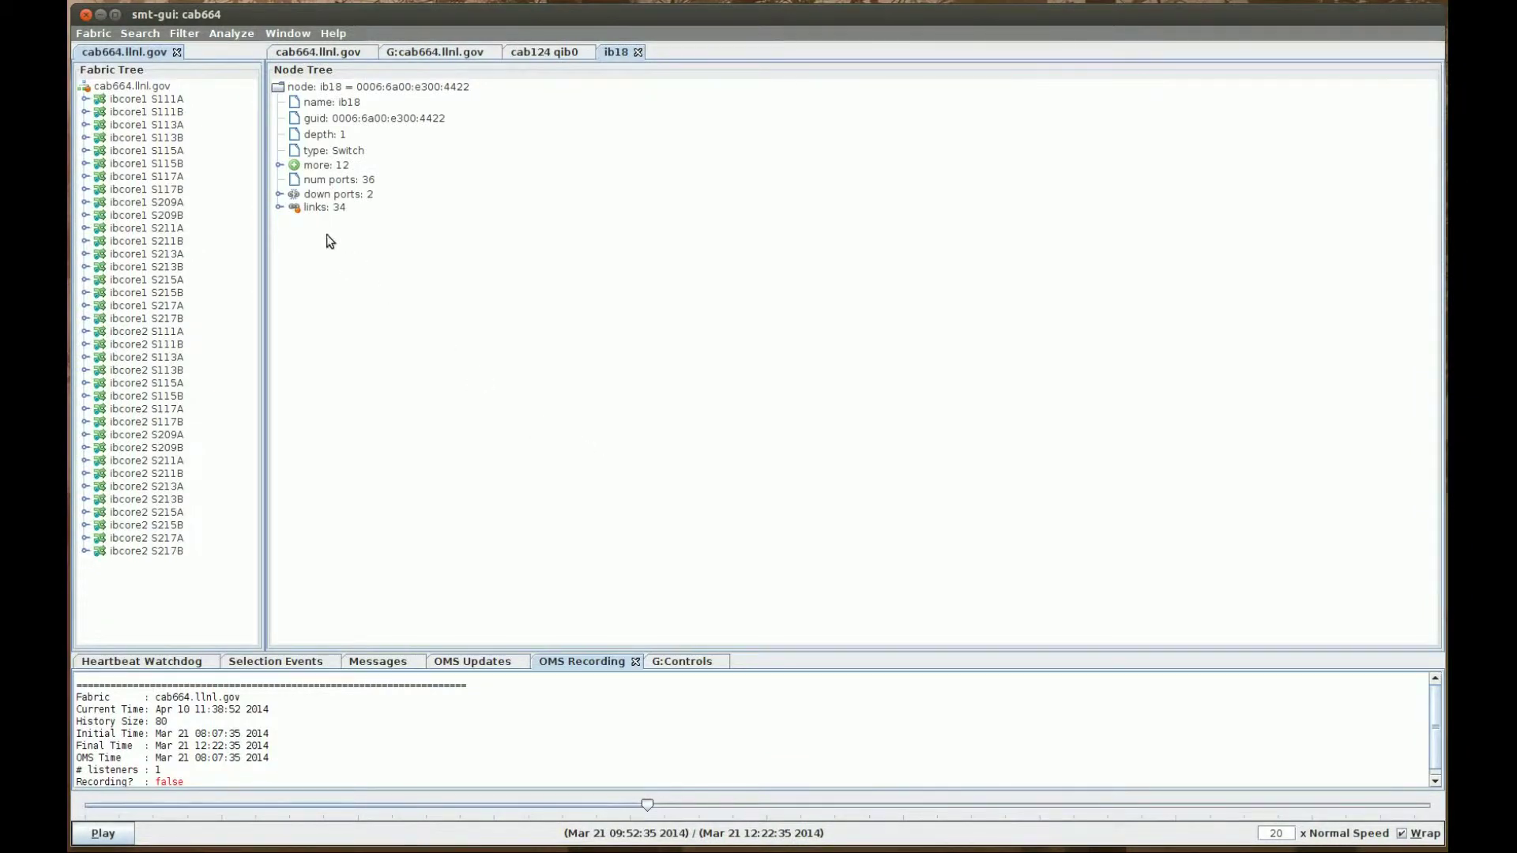
pyautogui.click(279, 208)
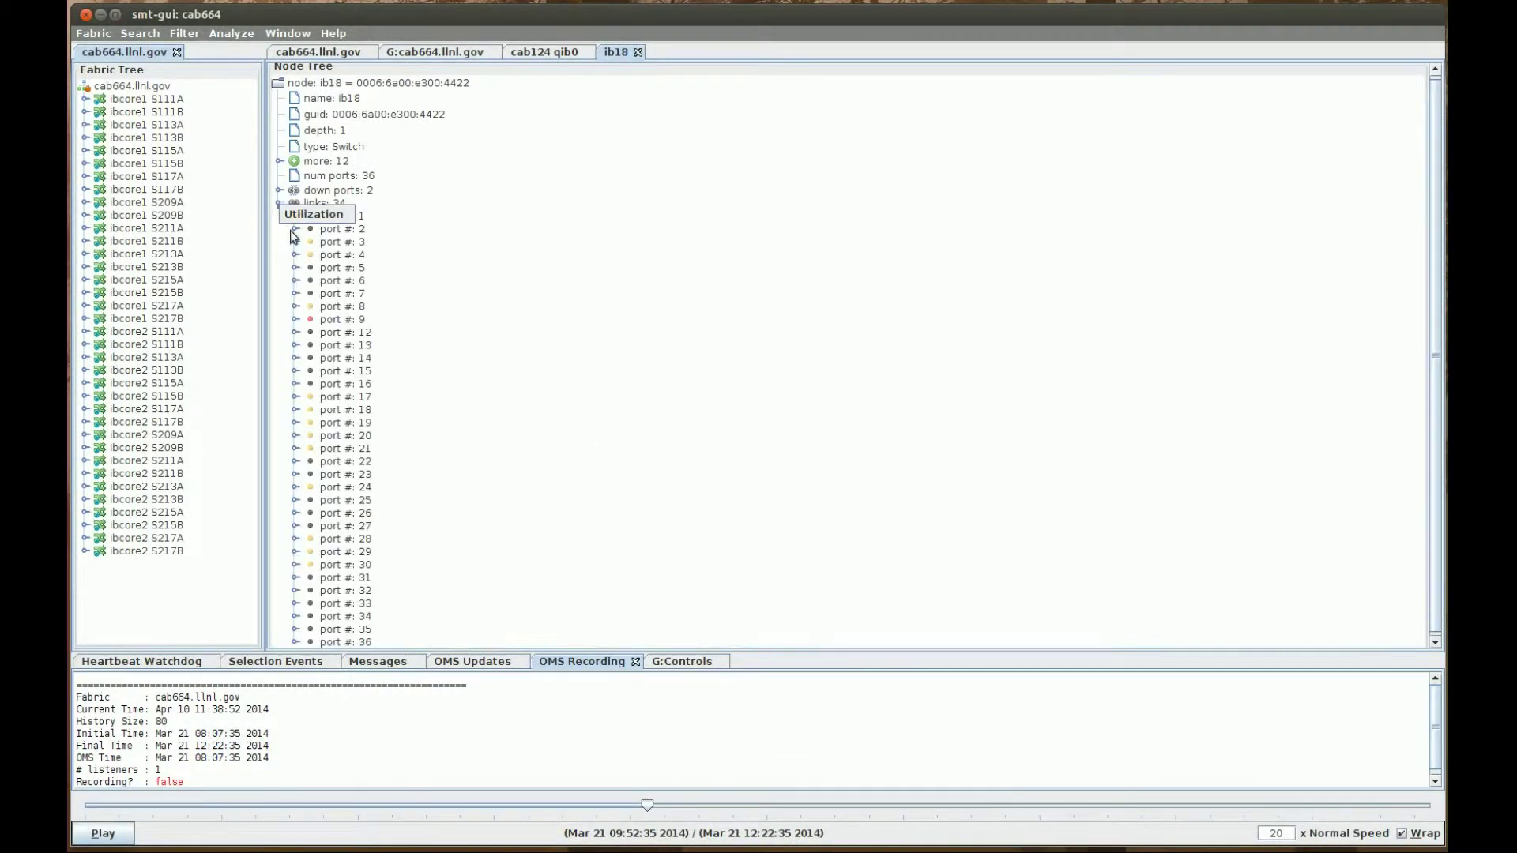
pyautogui.doubleClick(327, 320)
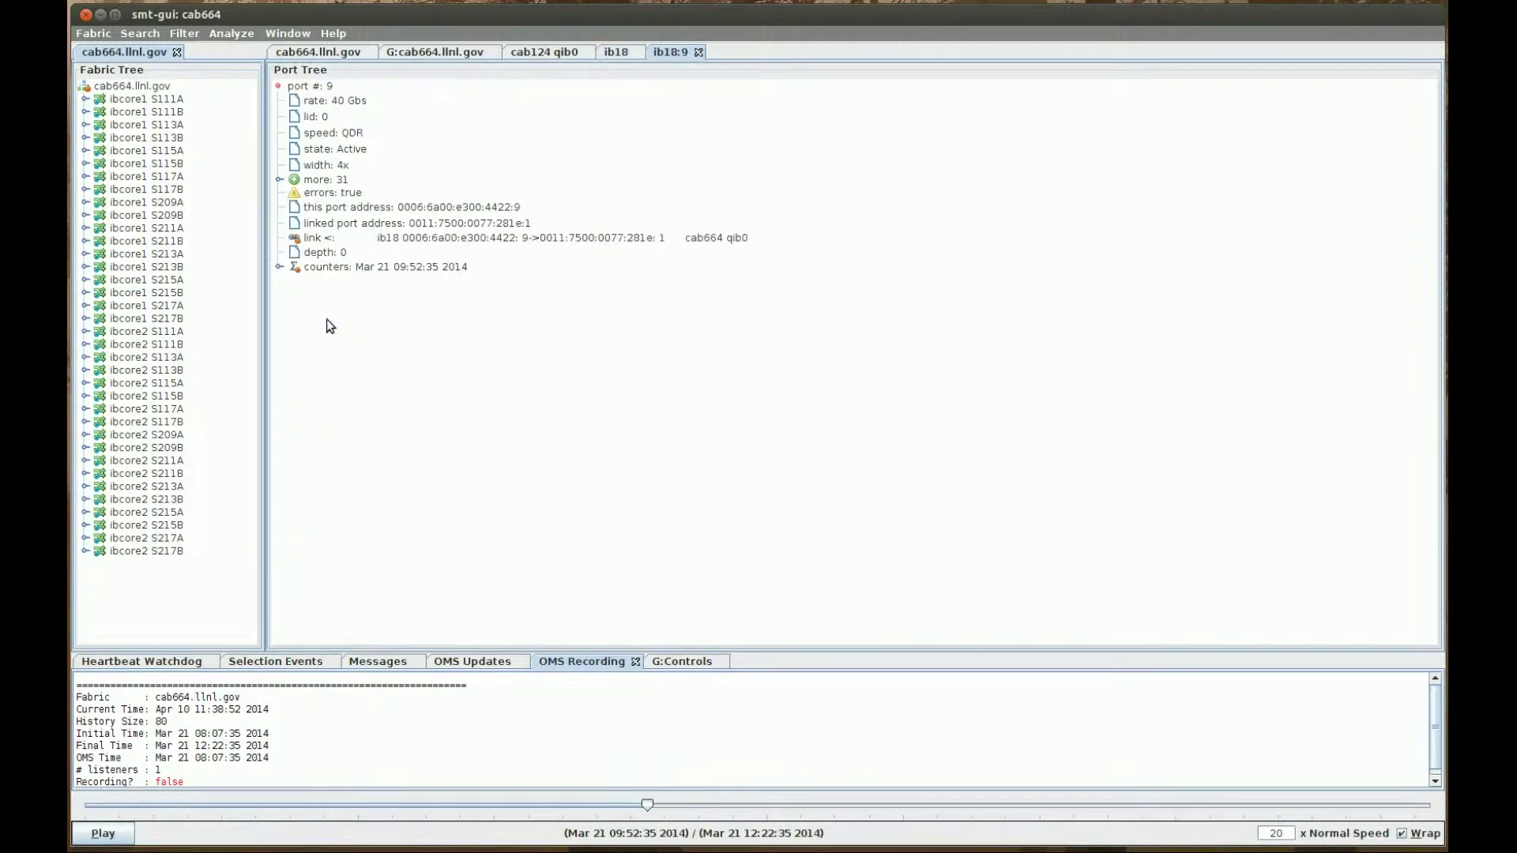
pyautogui.click(279, 268)
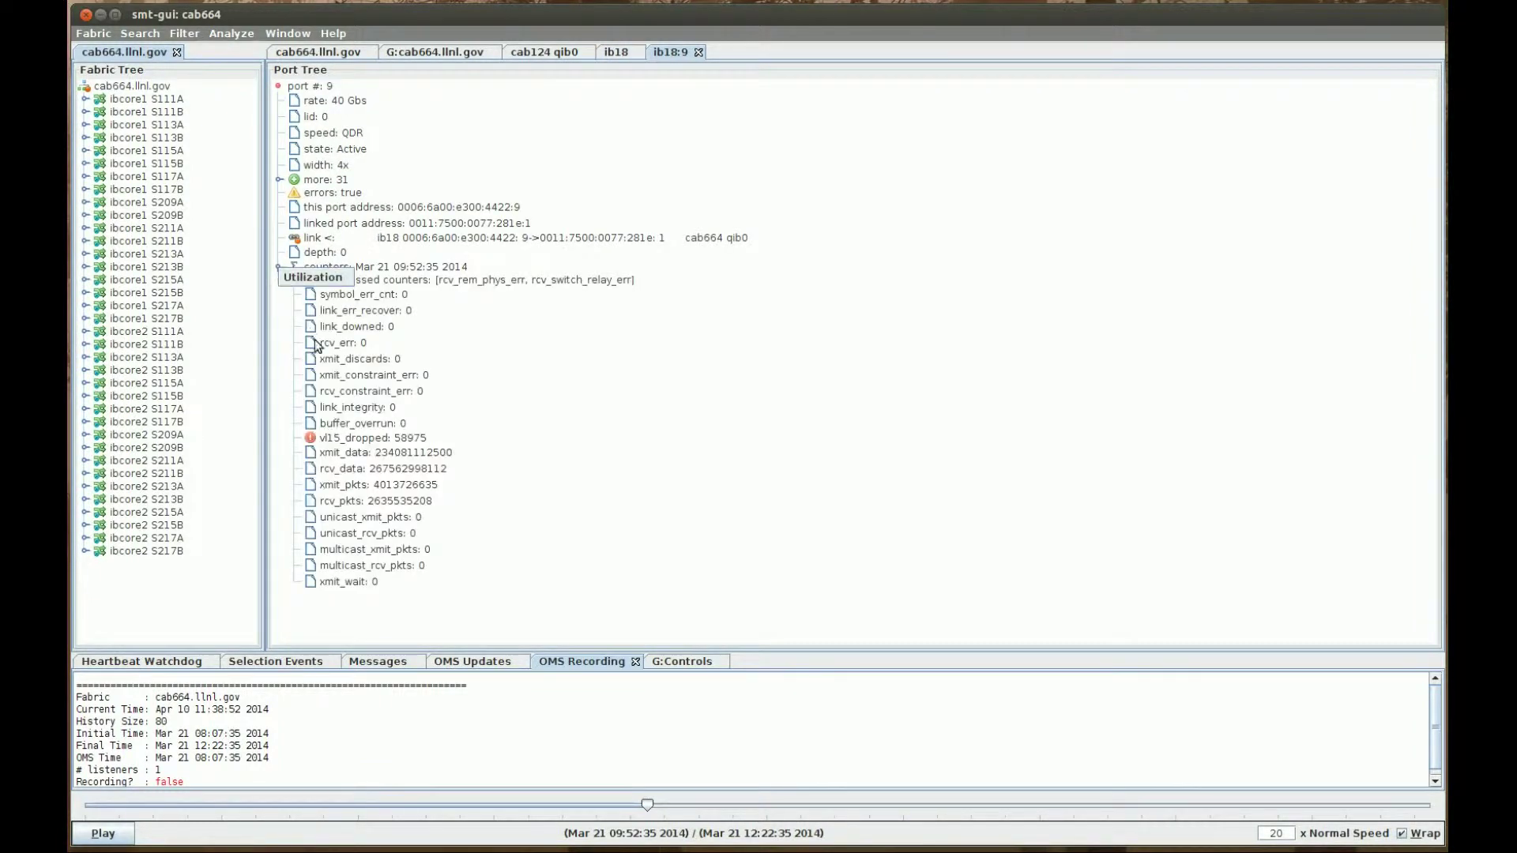
# Plot the vl15_dropped counter of ib18 port 9 as an Advanced Compare chart, and enlarge the chart window over the port view.
pyautogui.rightClick(341, 440)
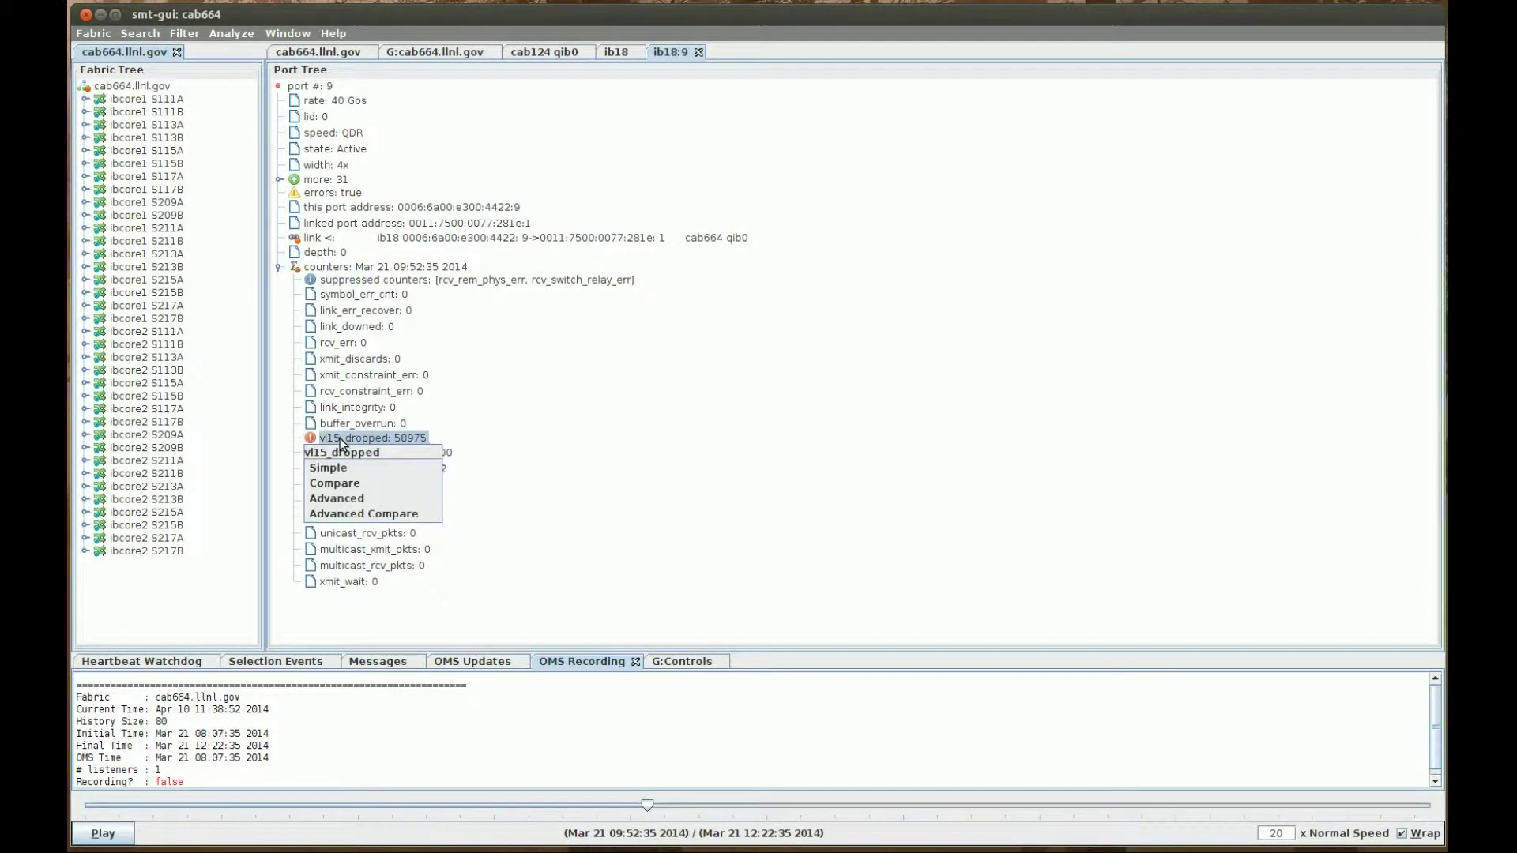
pyautogui.click(350, 513)
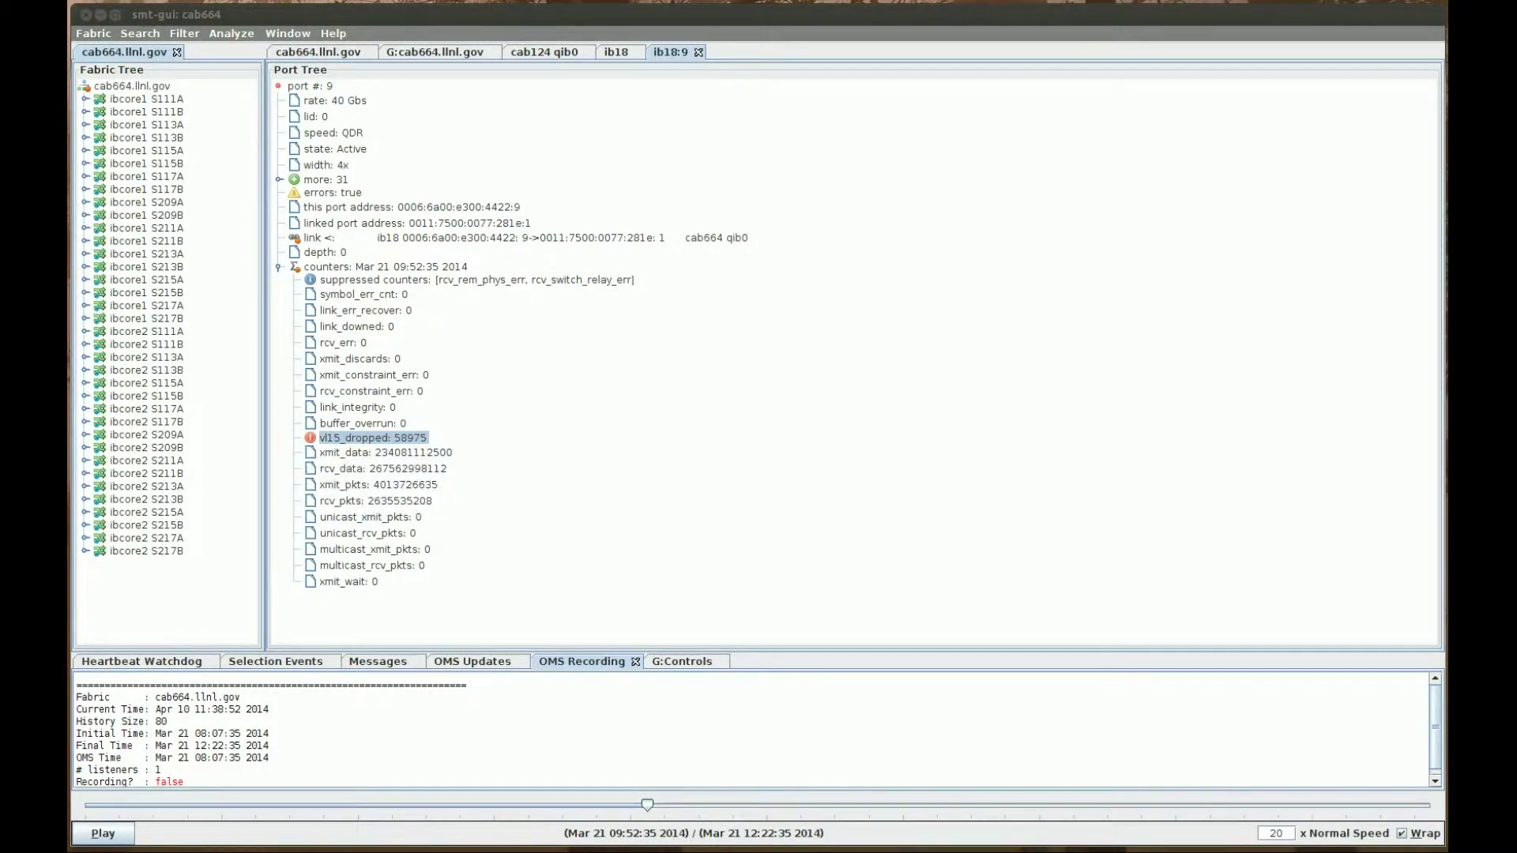
pyautogui.moveTo(71, 294); pyautogui.dragTo(797, 101)
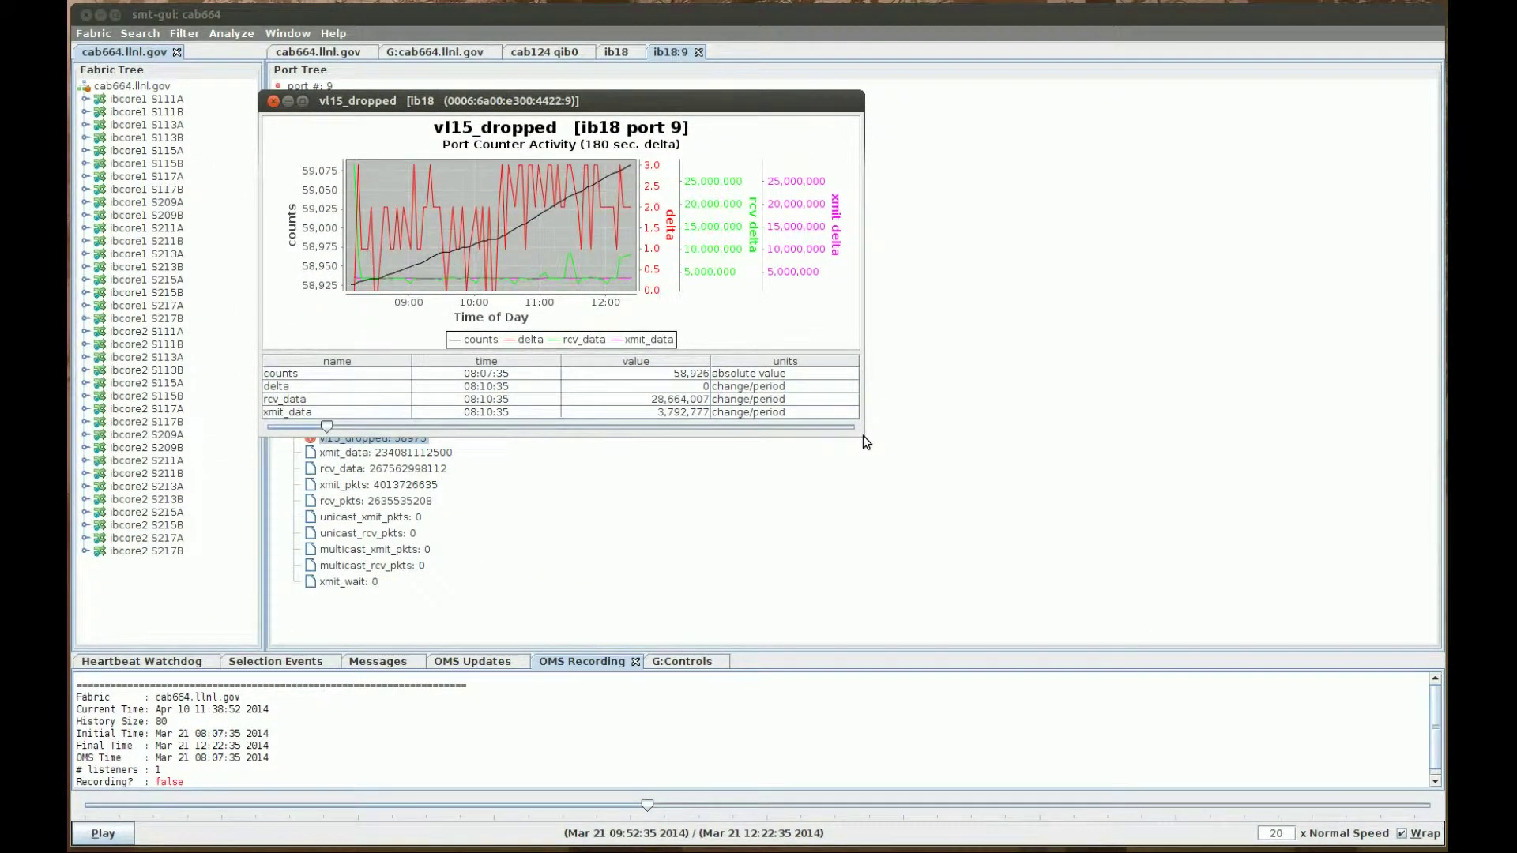
pyautogui.moveTo(857, 430); pyautogui.dragTo(1381, 728)
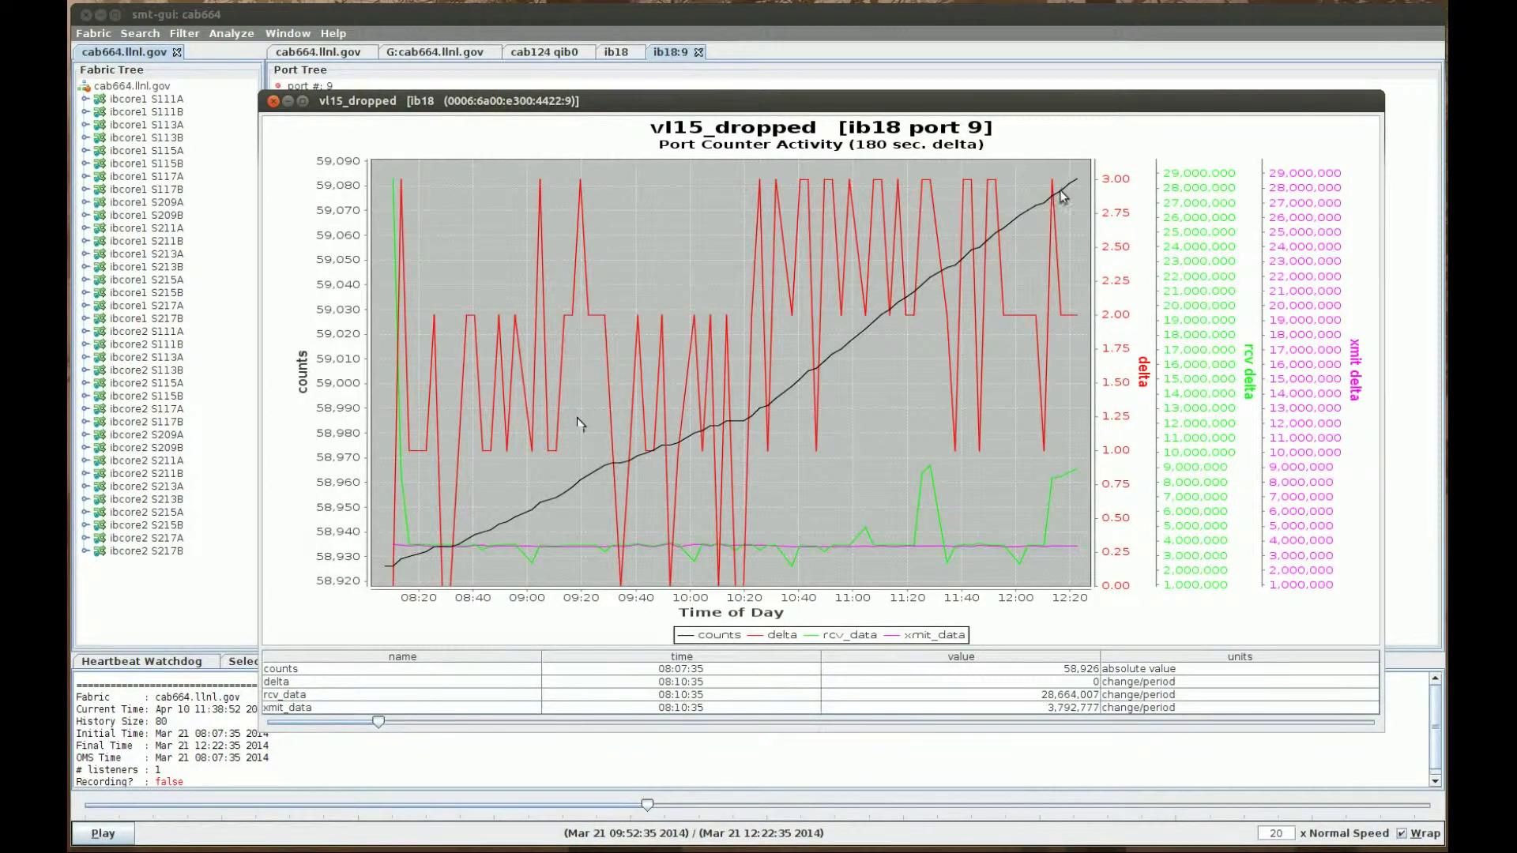
# Move the time marker on the vl15_dropped chart to 10:22:35, and close the chart.
pyautogui.moveTo(1078, 186)
pyautogui.moveTo(380, 725); pyautogui.dragTo(864, 668)
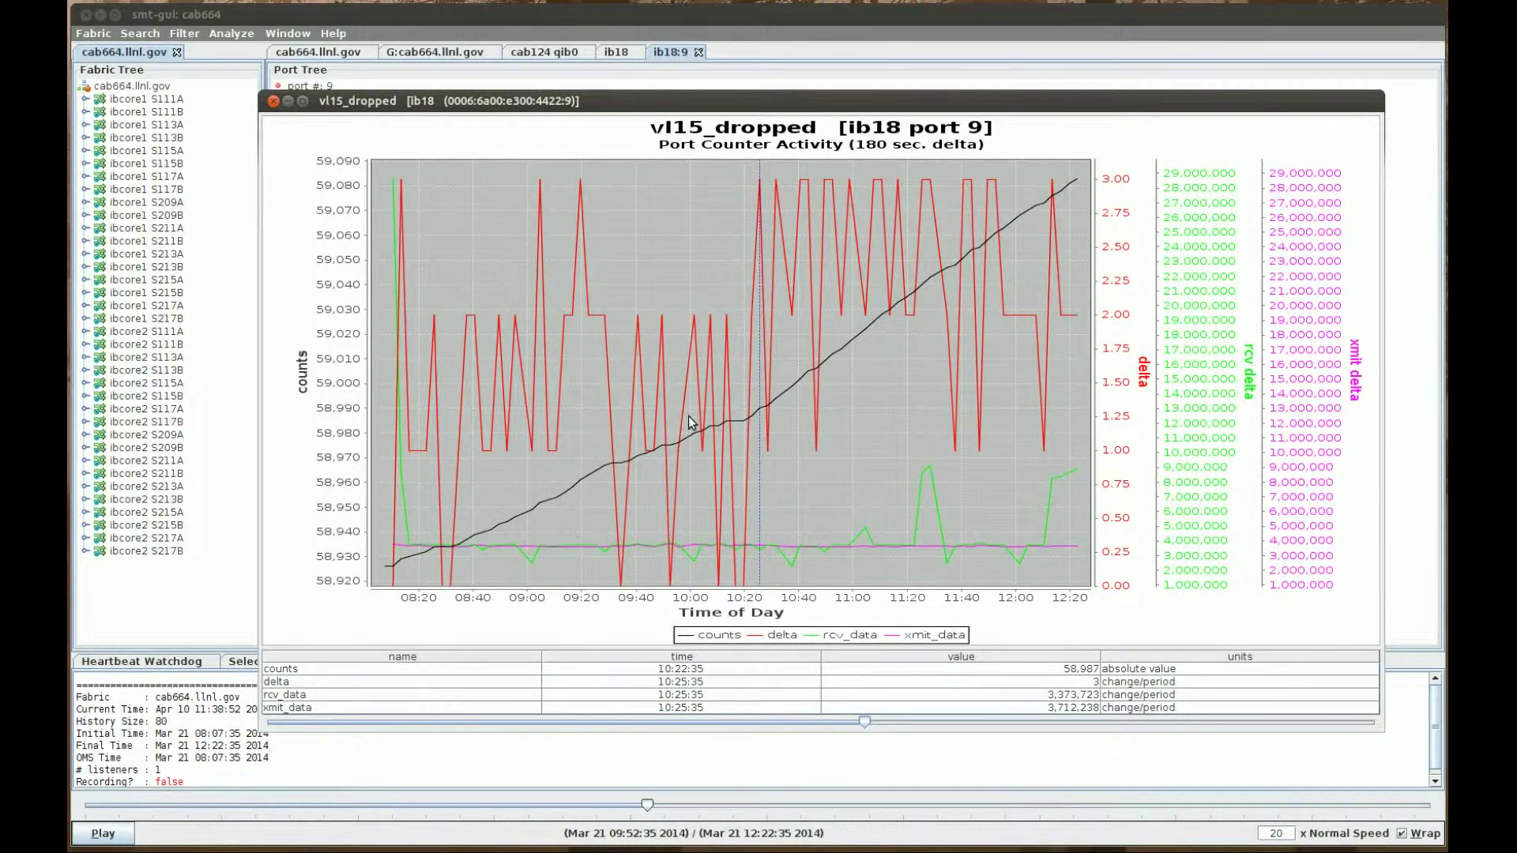
pyautogui.click(272, 100)
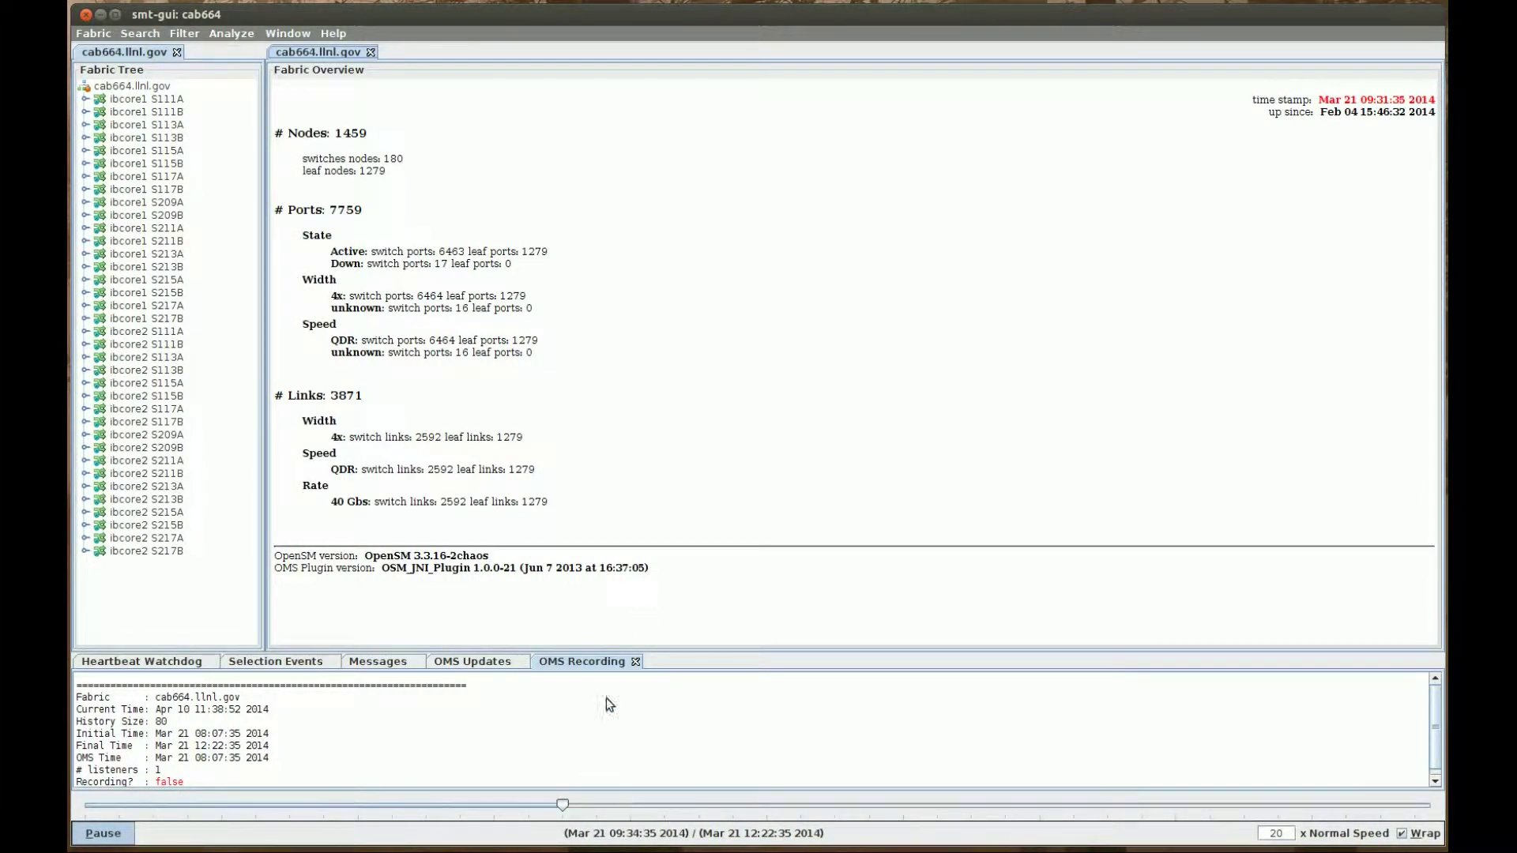
# Show the Fabric Utilization view of cab664.llnl.gov, and list the fabric's top 20 traffic nodes.
pyautogui.rightClick(639, 158)
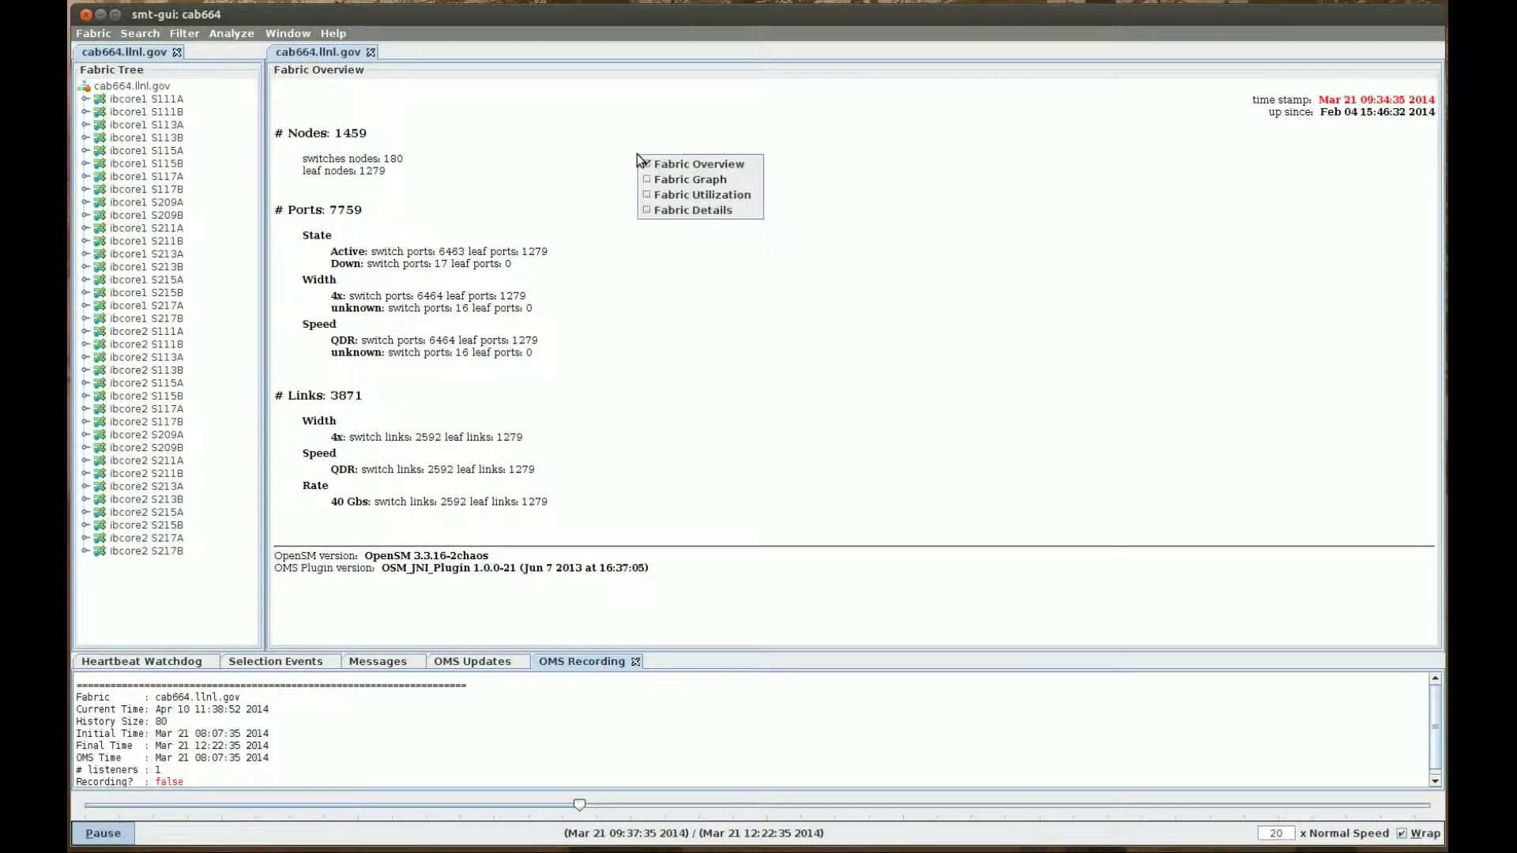
pyautogui.click(646, 195)
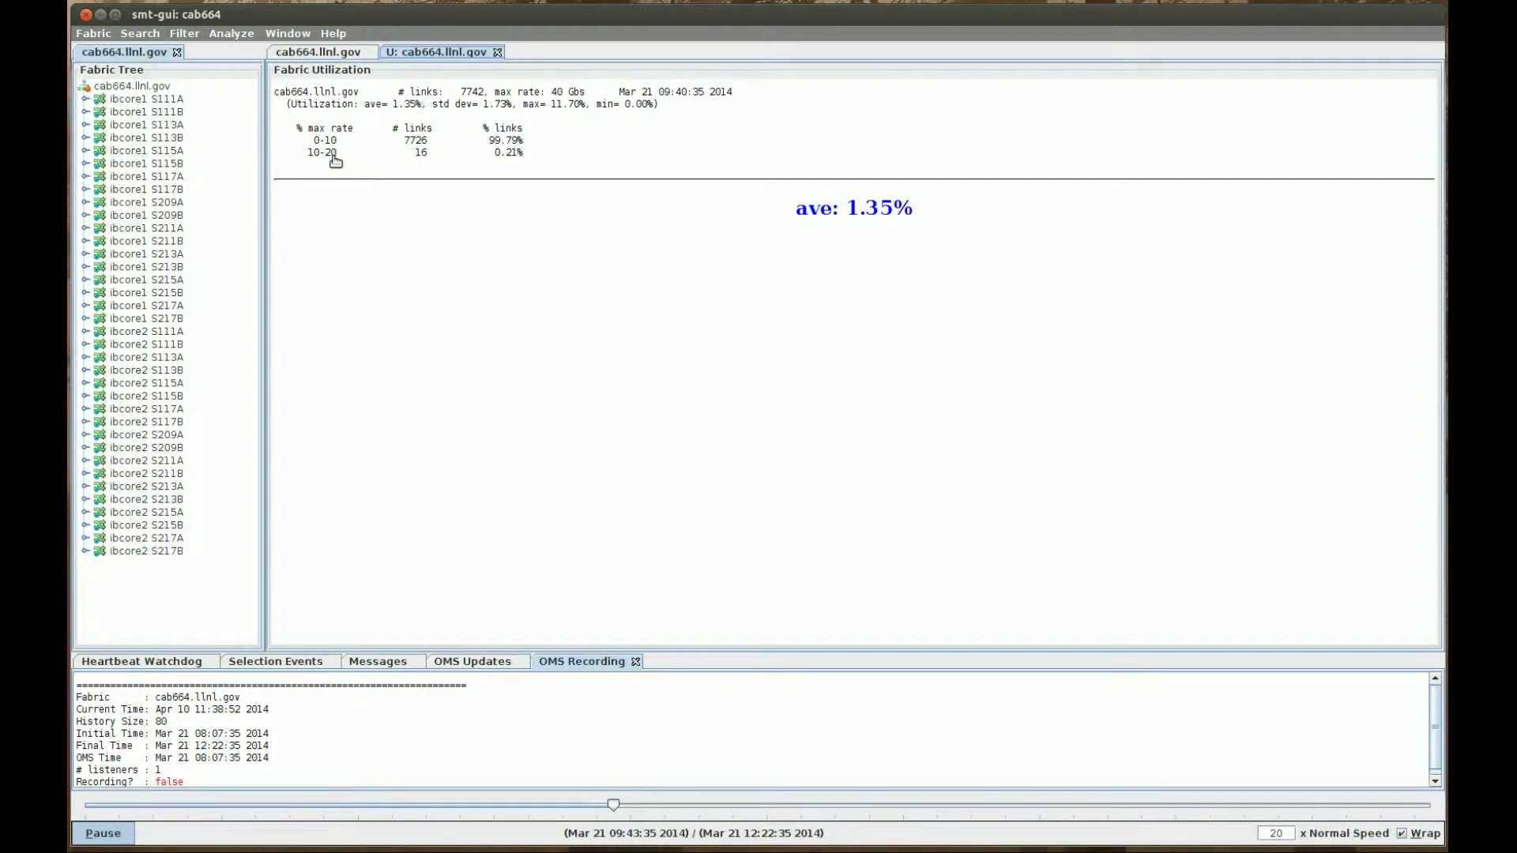
pyautogui.click(233, 35)
pyautogui.moveTo(222, 51)
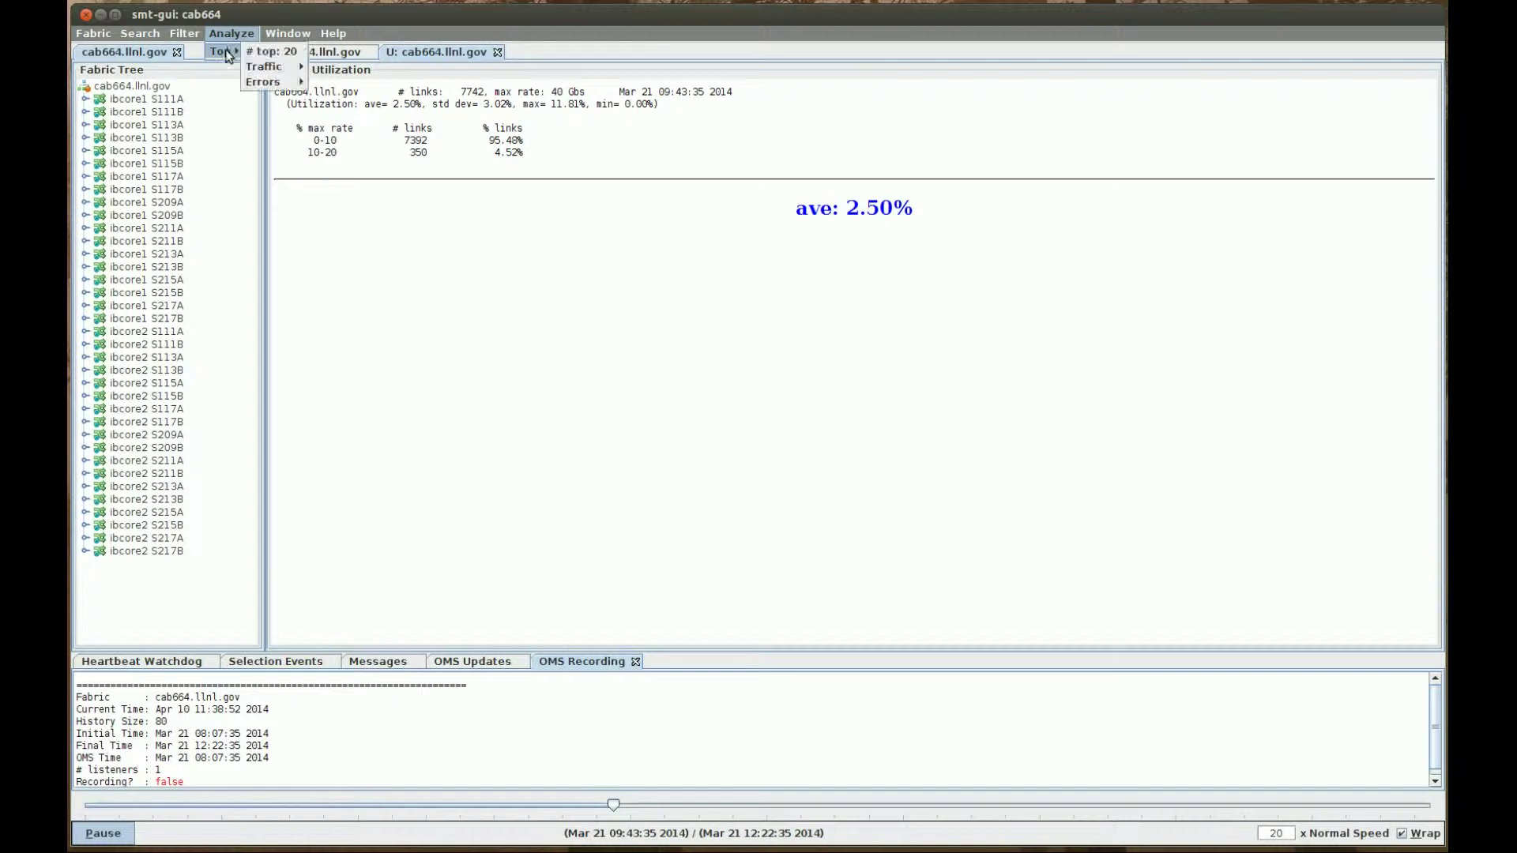
pyautogui.moveTo(267, 67)
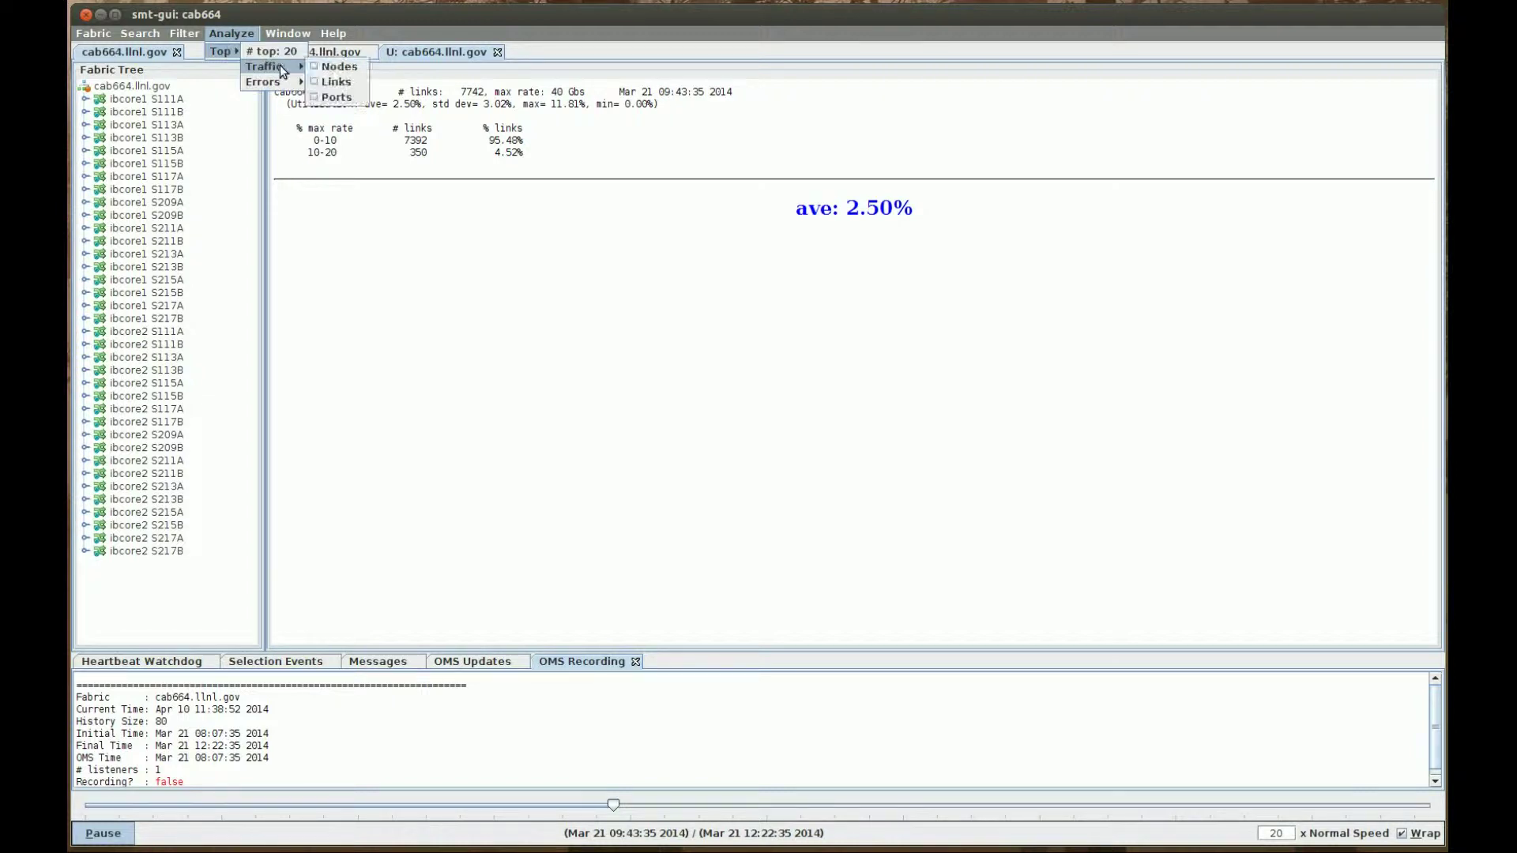
pyautogui.click(339, 67)
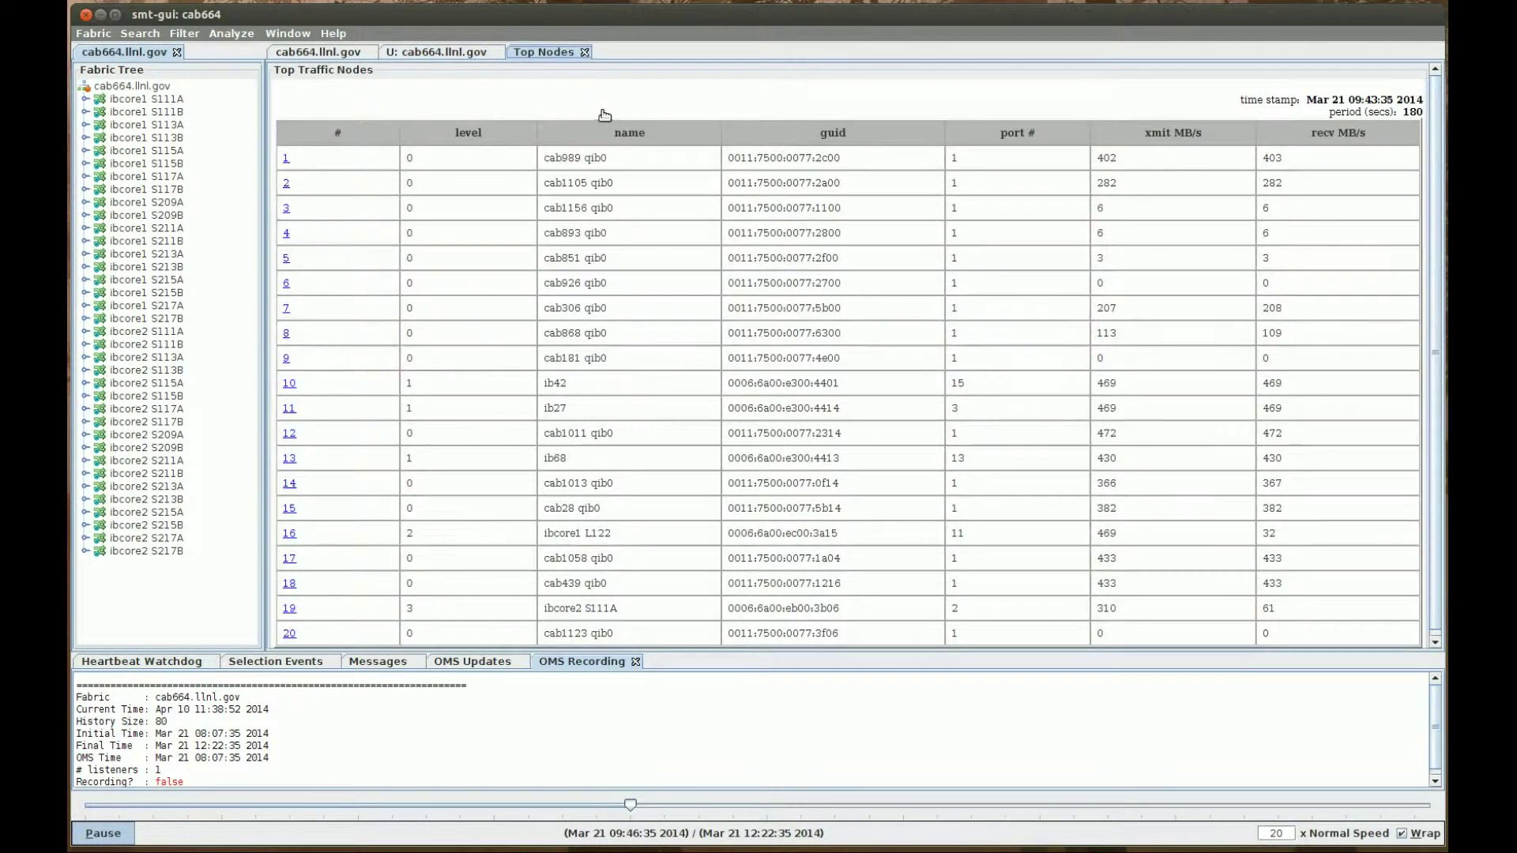
# List the fabric's top error ports.
pyautogui.click(221, 32)
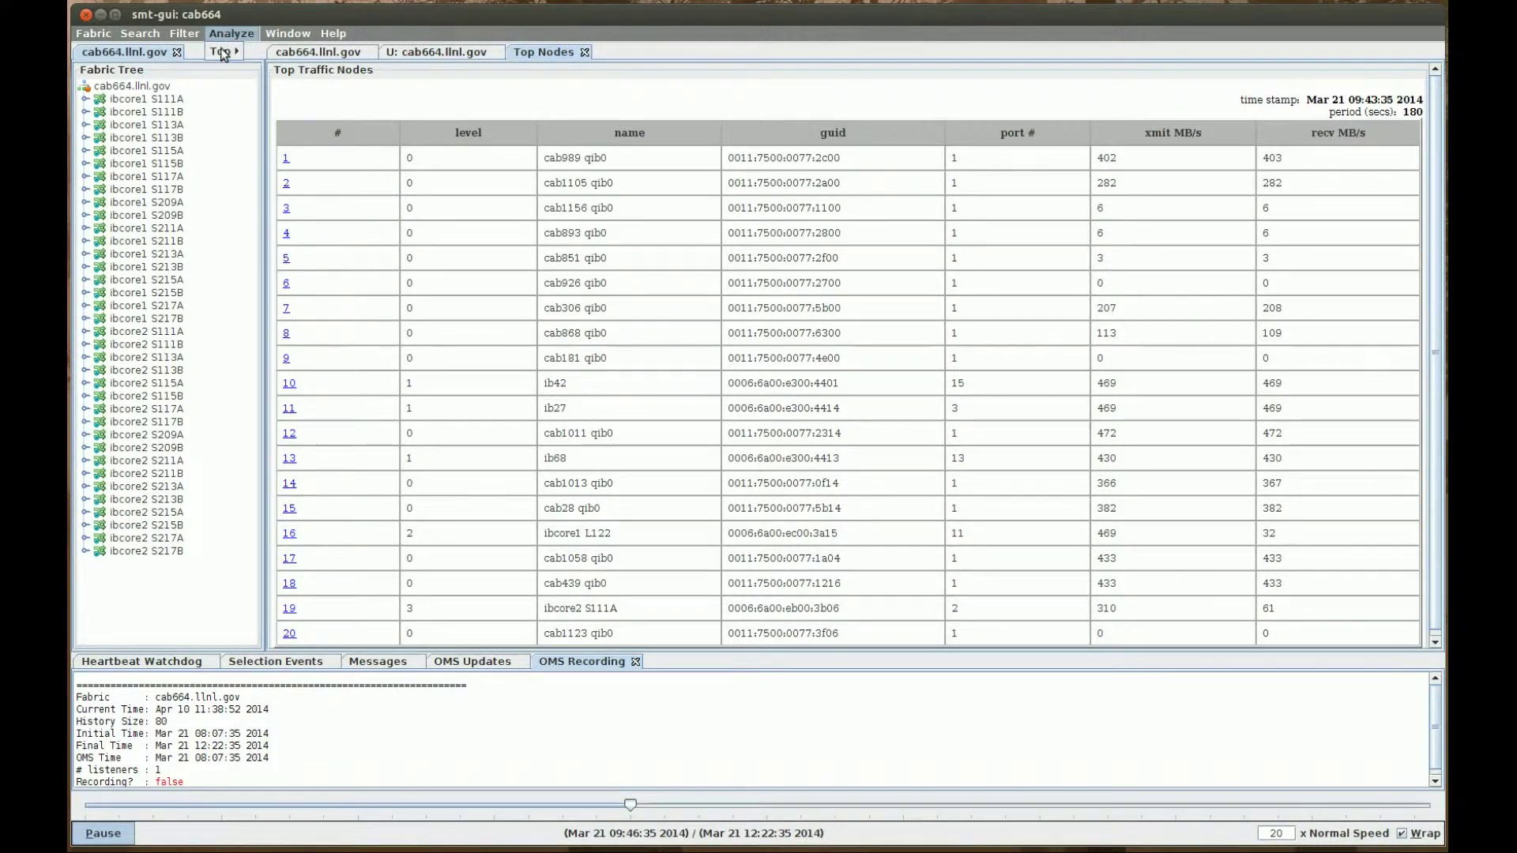
pyautogui.moveTo(222, 52)
pyautogui.moveTo(262, 84)
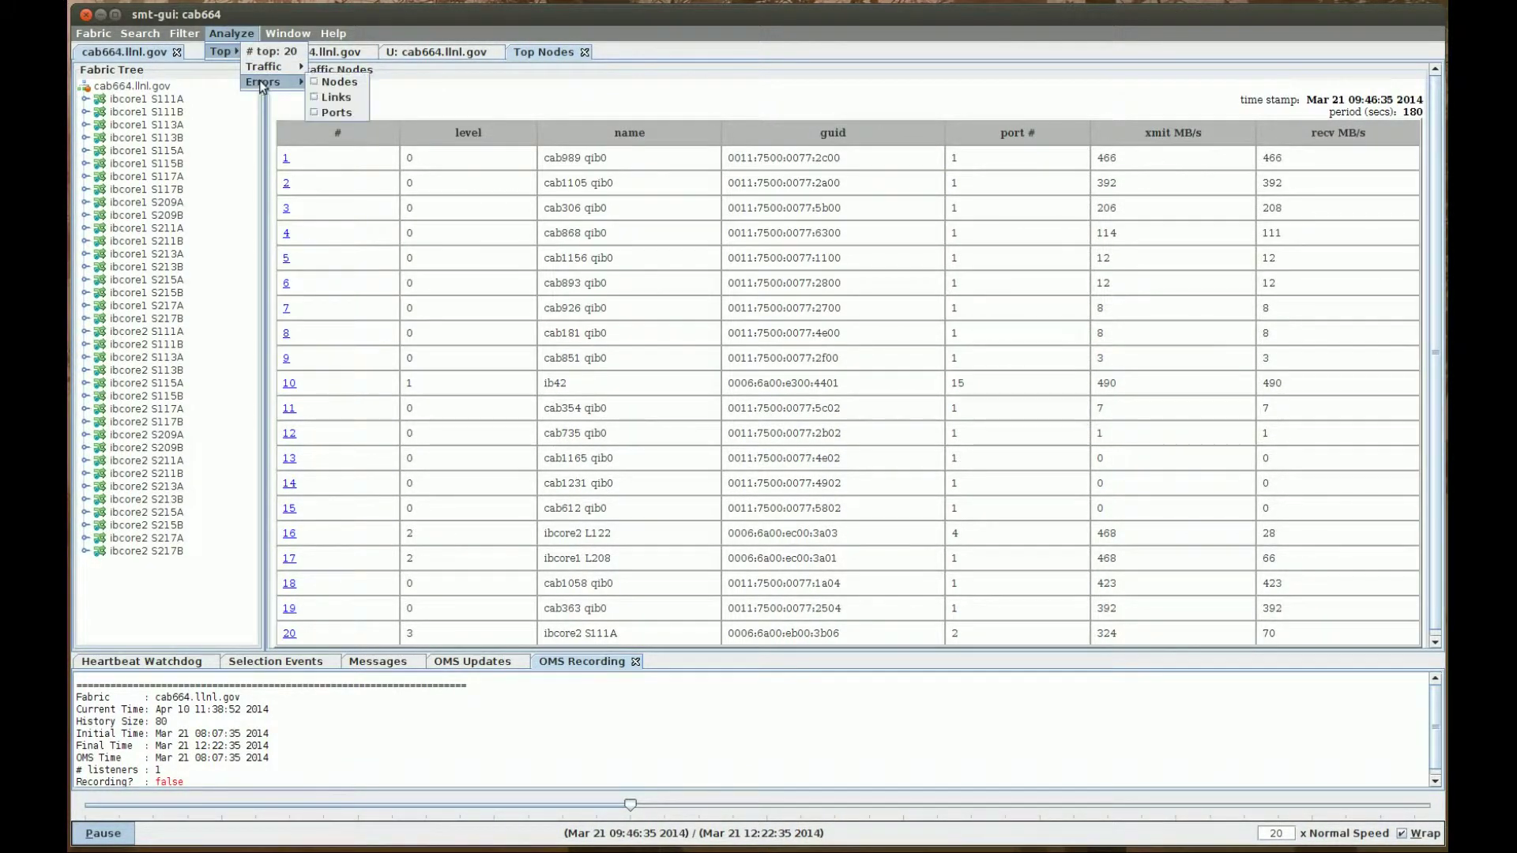
pyautogui.click(315, 112)
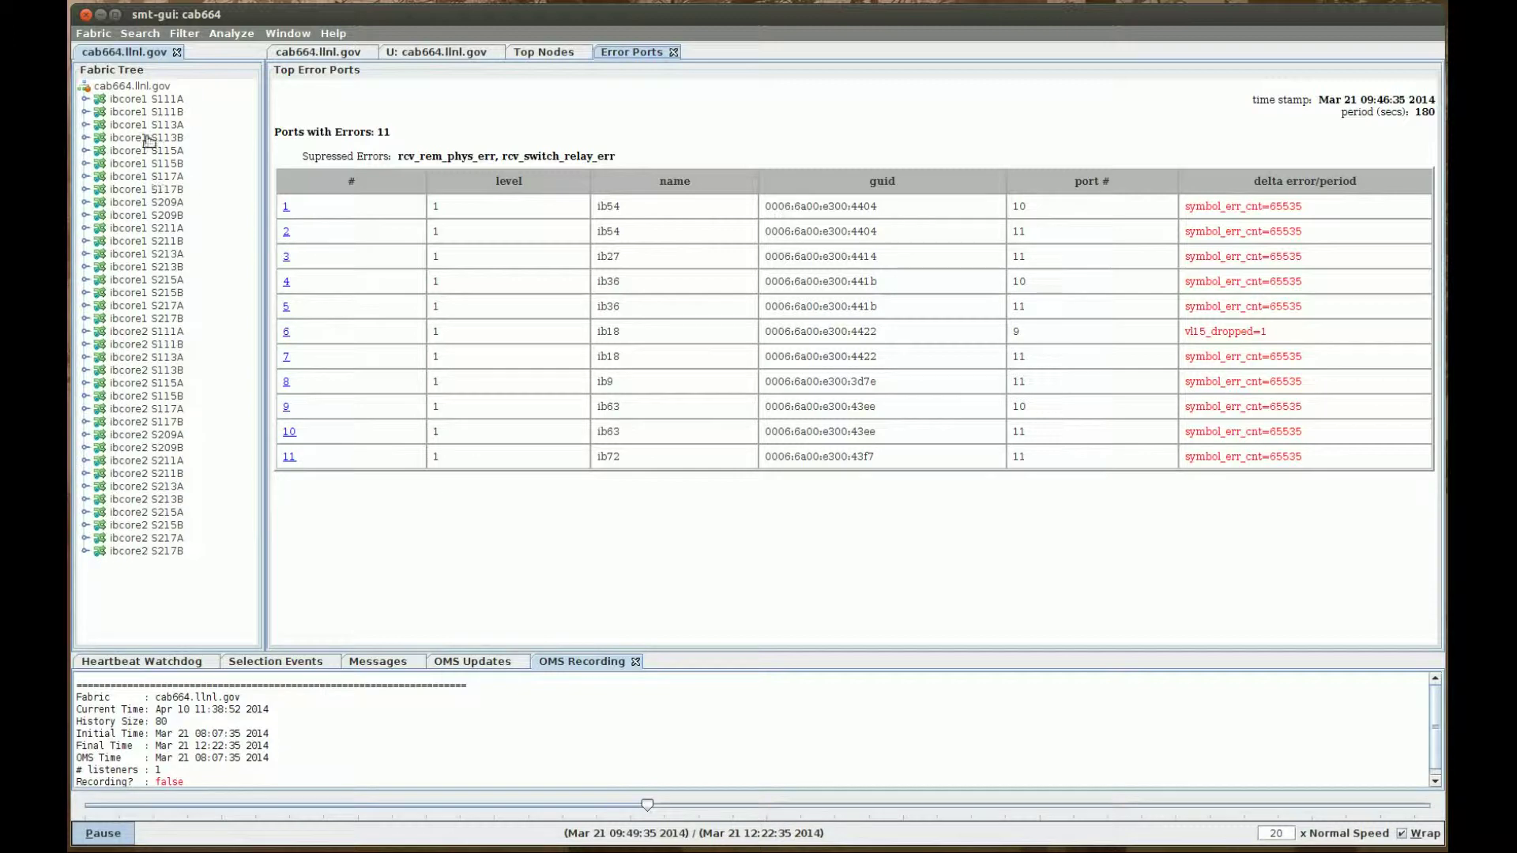
# Open node cab306 qib0 from the top traffic nodes list and show its utilization.
pyautogui.click(541, 53)
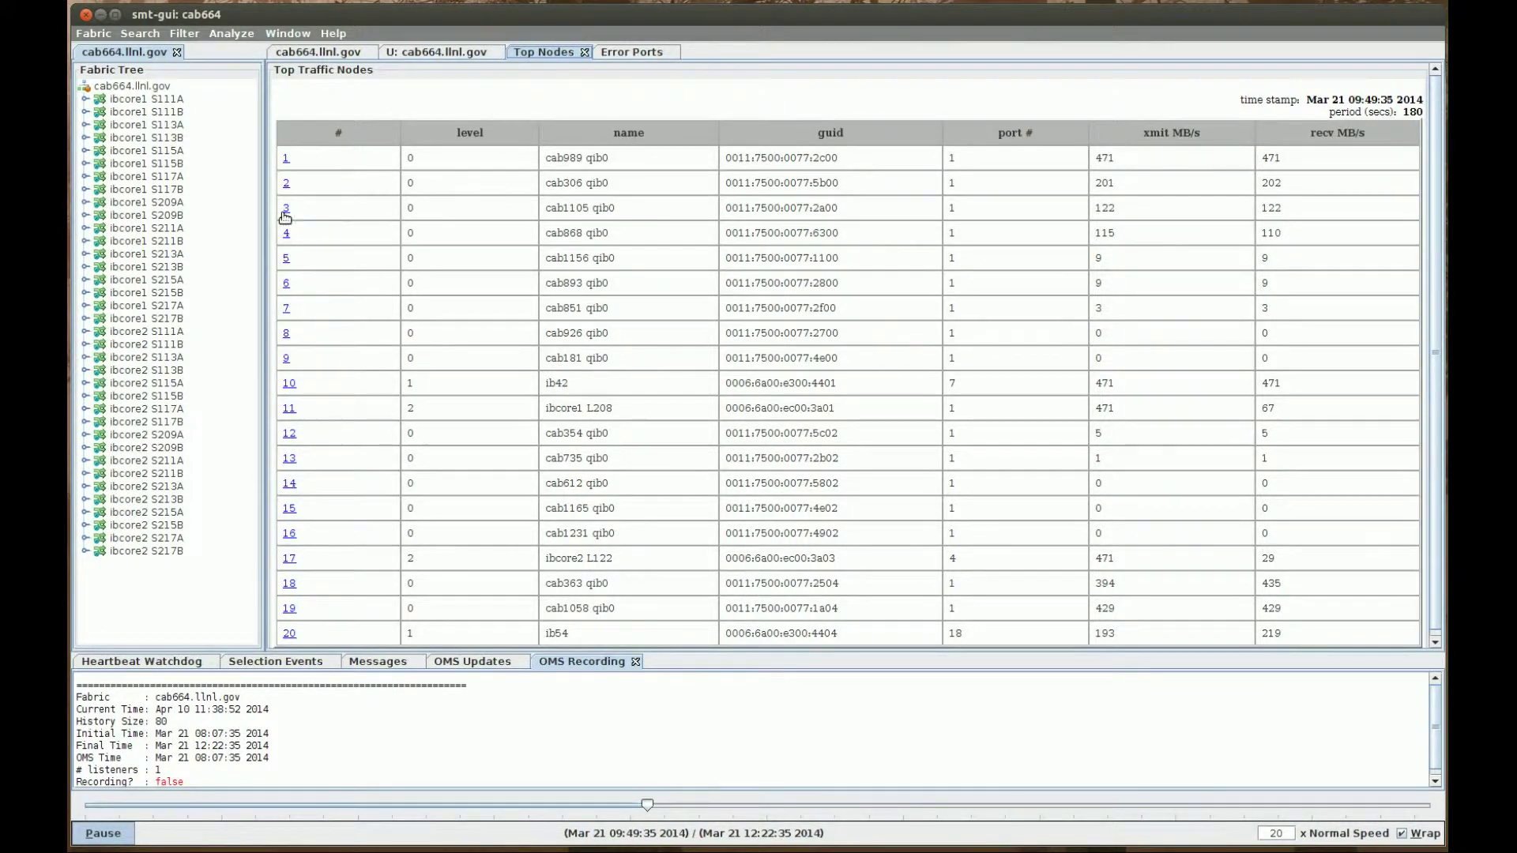
pyautogui.click(287, 185)
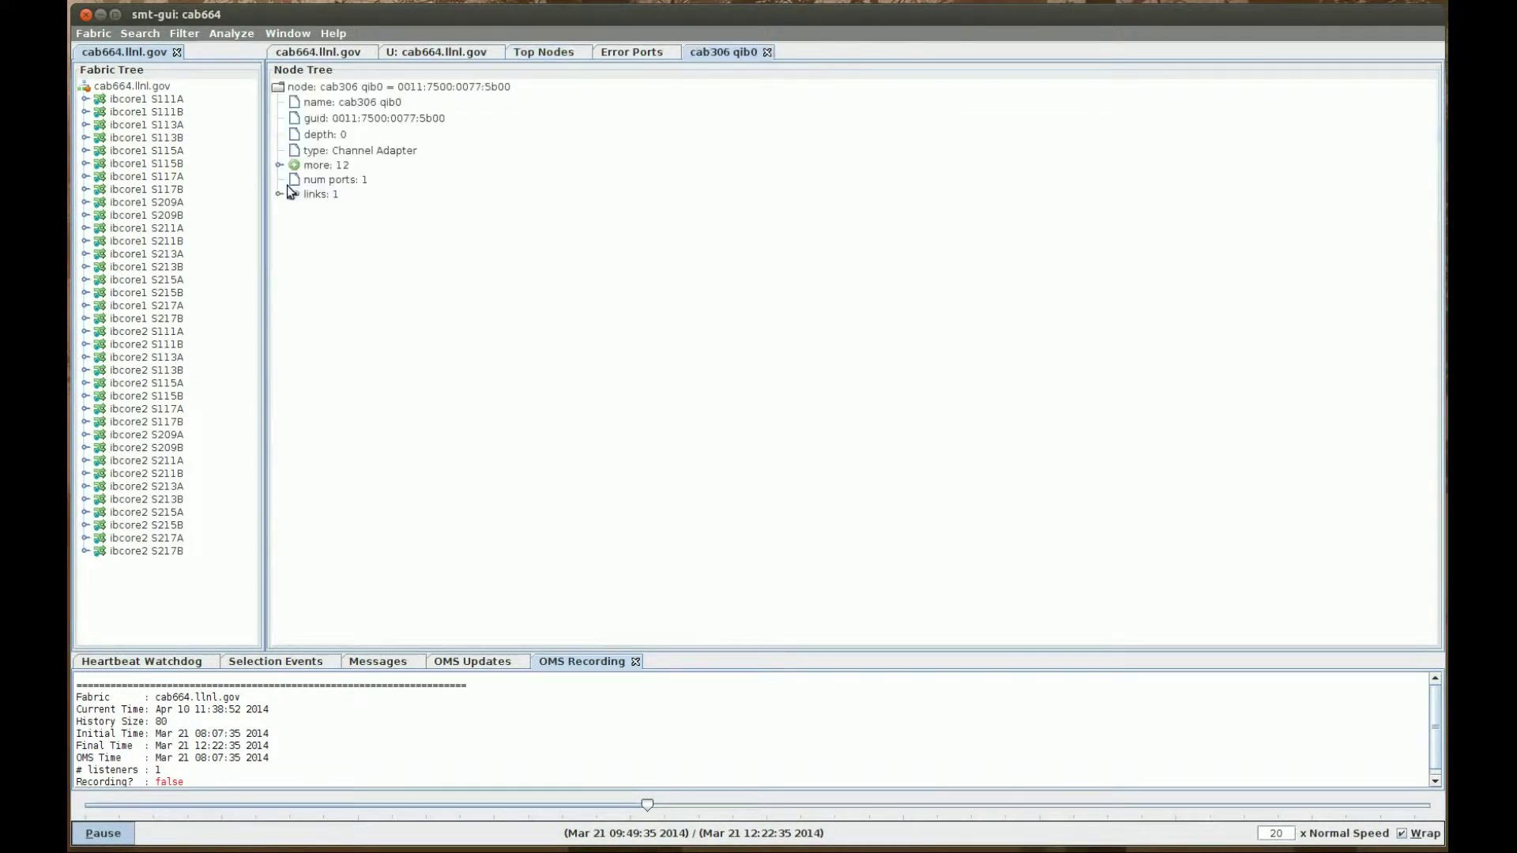
pyautogui.rightClick(611, 213)
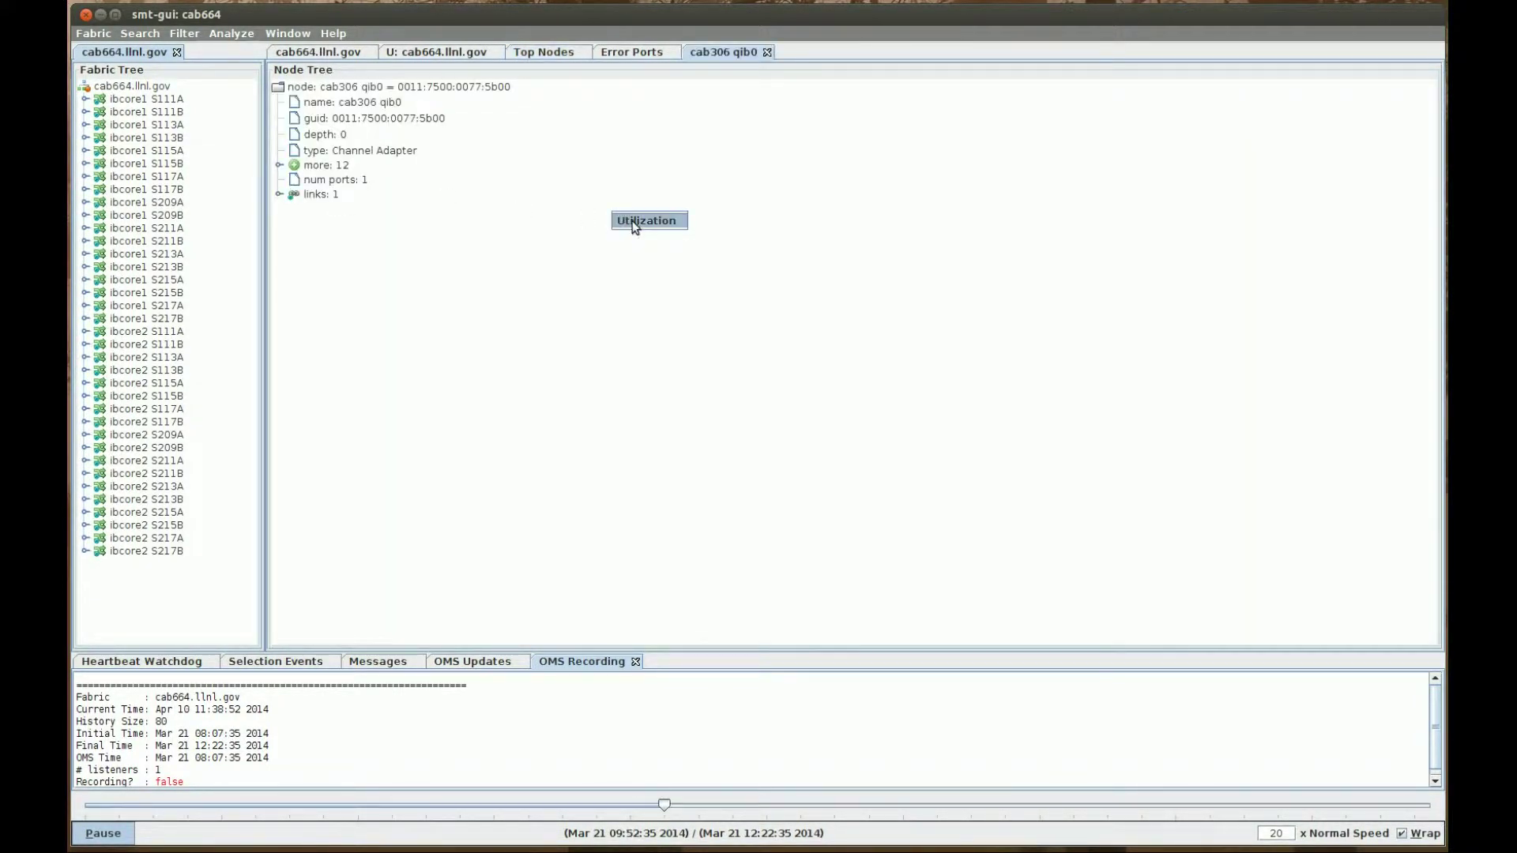
pyautogui.click(634, 224)
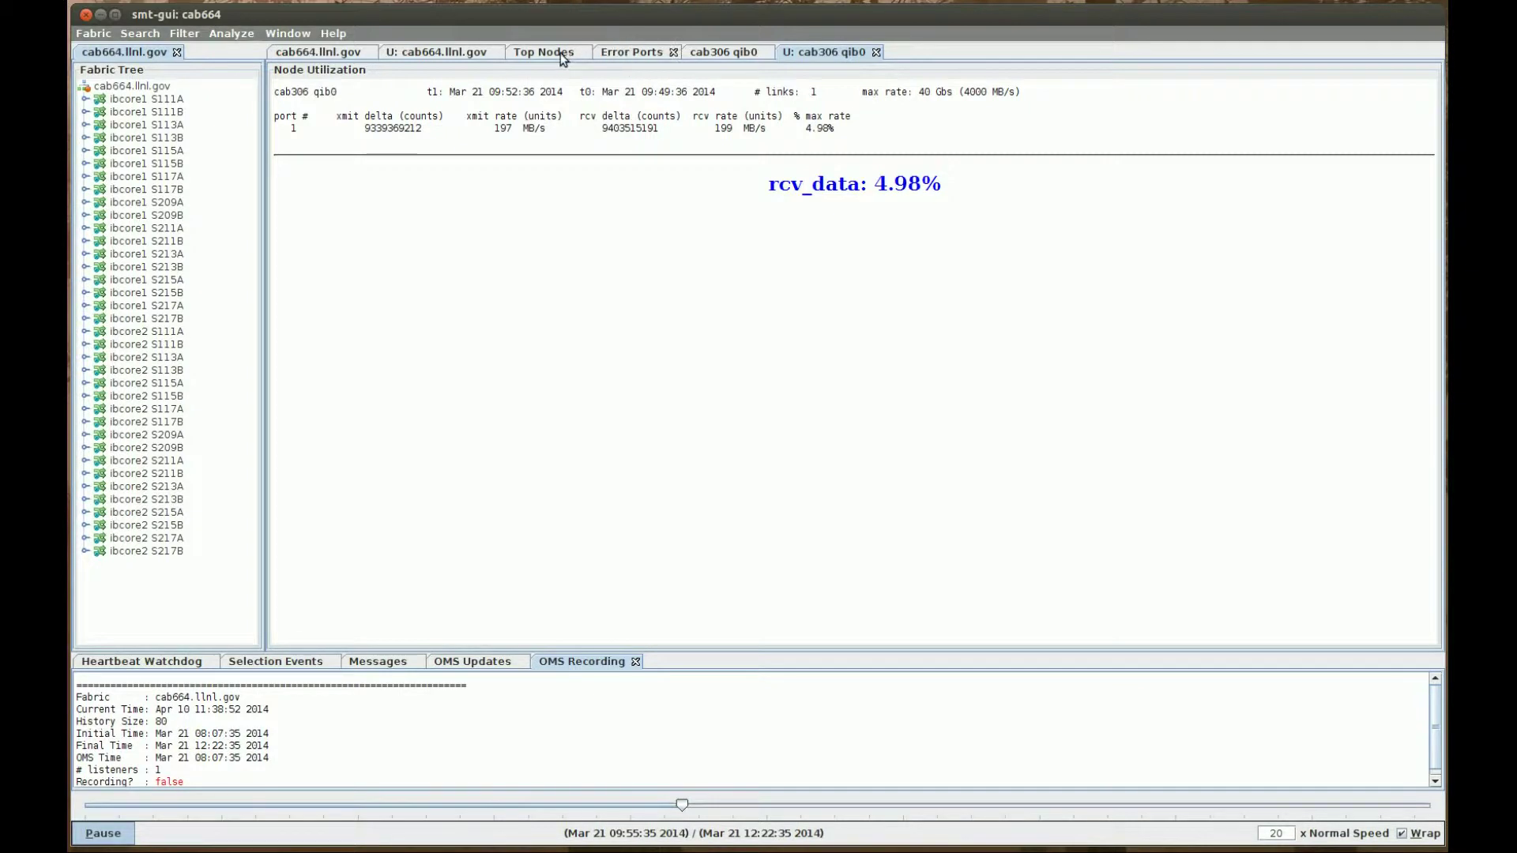
# Open switch ib42 from the top traffic nodes list and show its utilization.
pyautogui.click(560, 54)
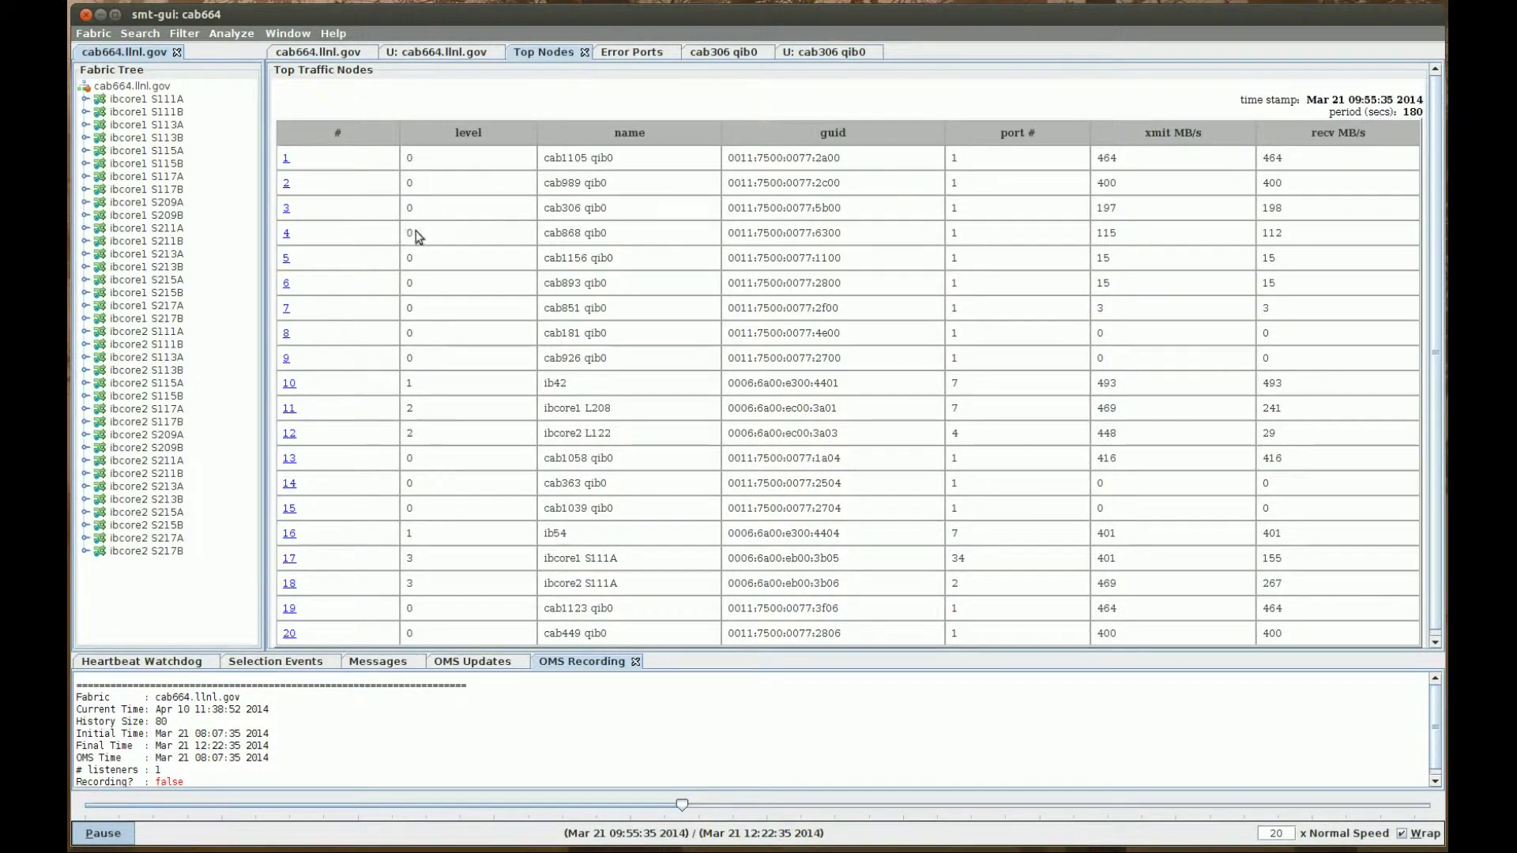
pyautogui.click(289, 386)
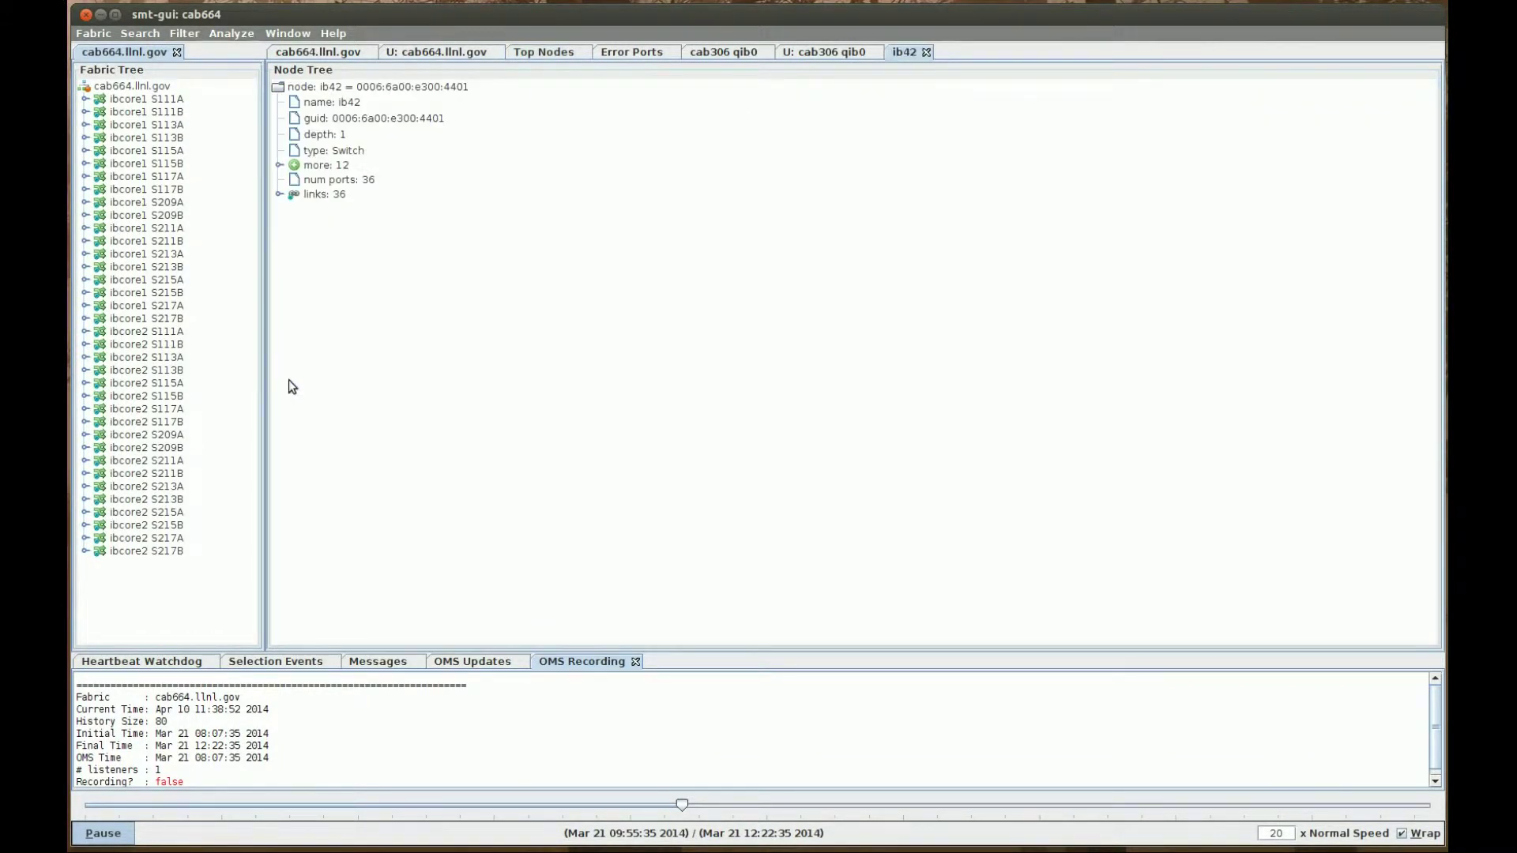
pyautogui.rightClick(671, 172)
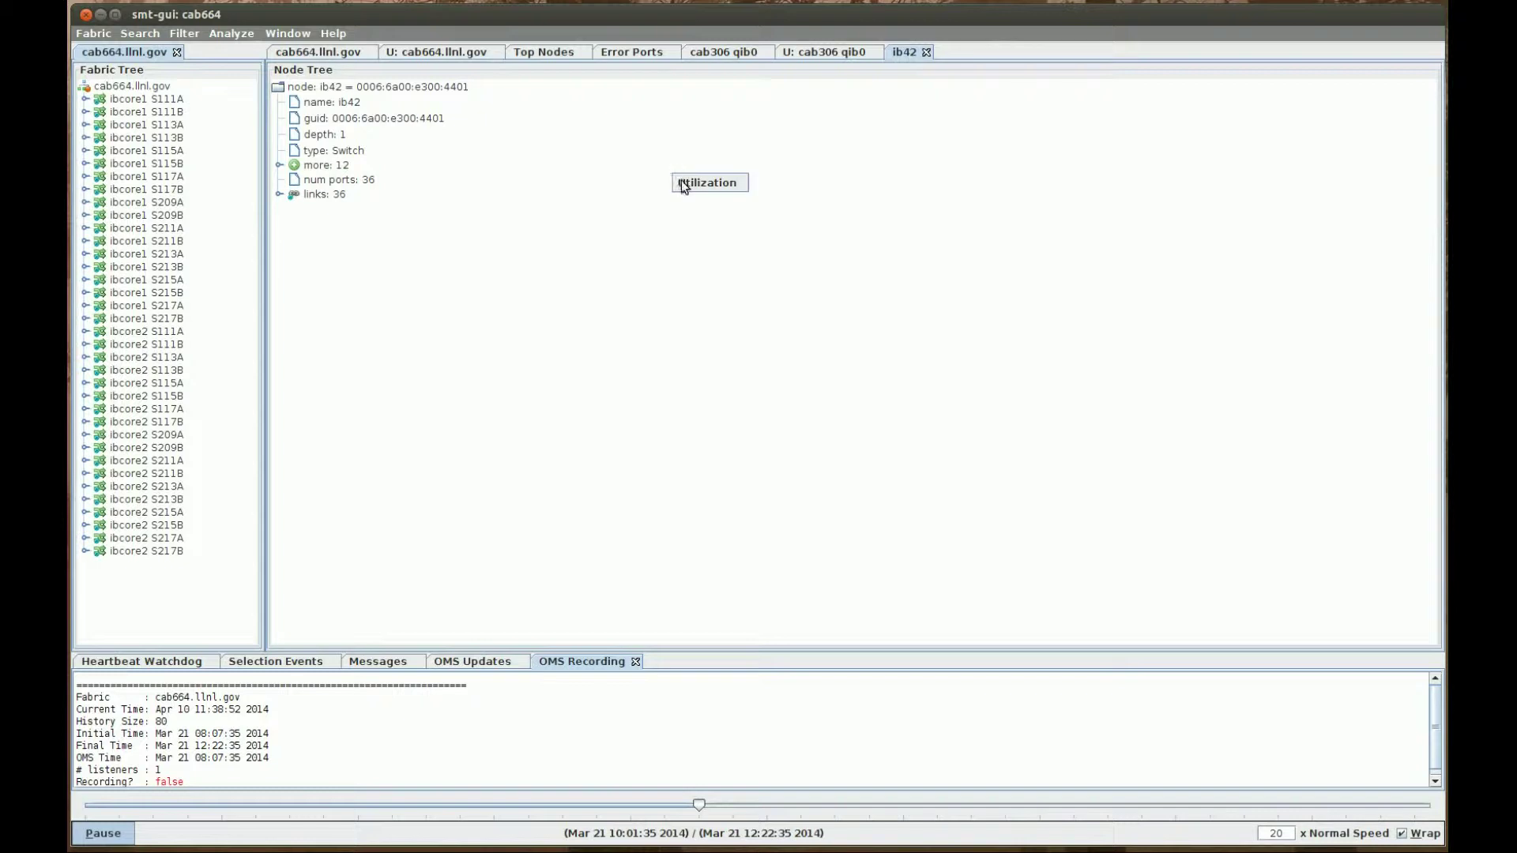
pyautogui.click(684, 188)
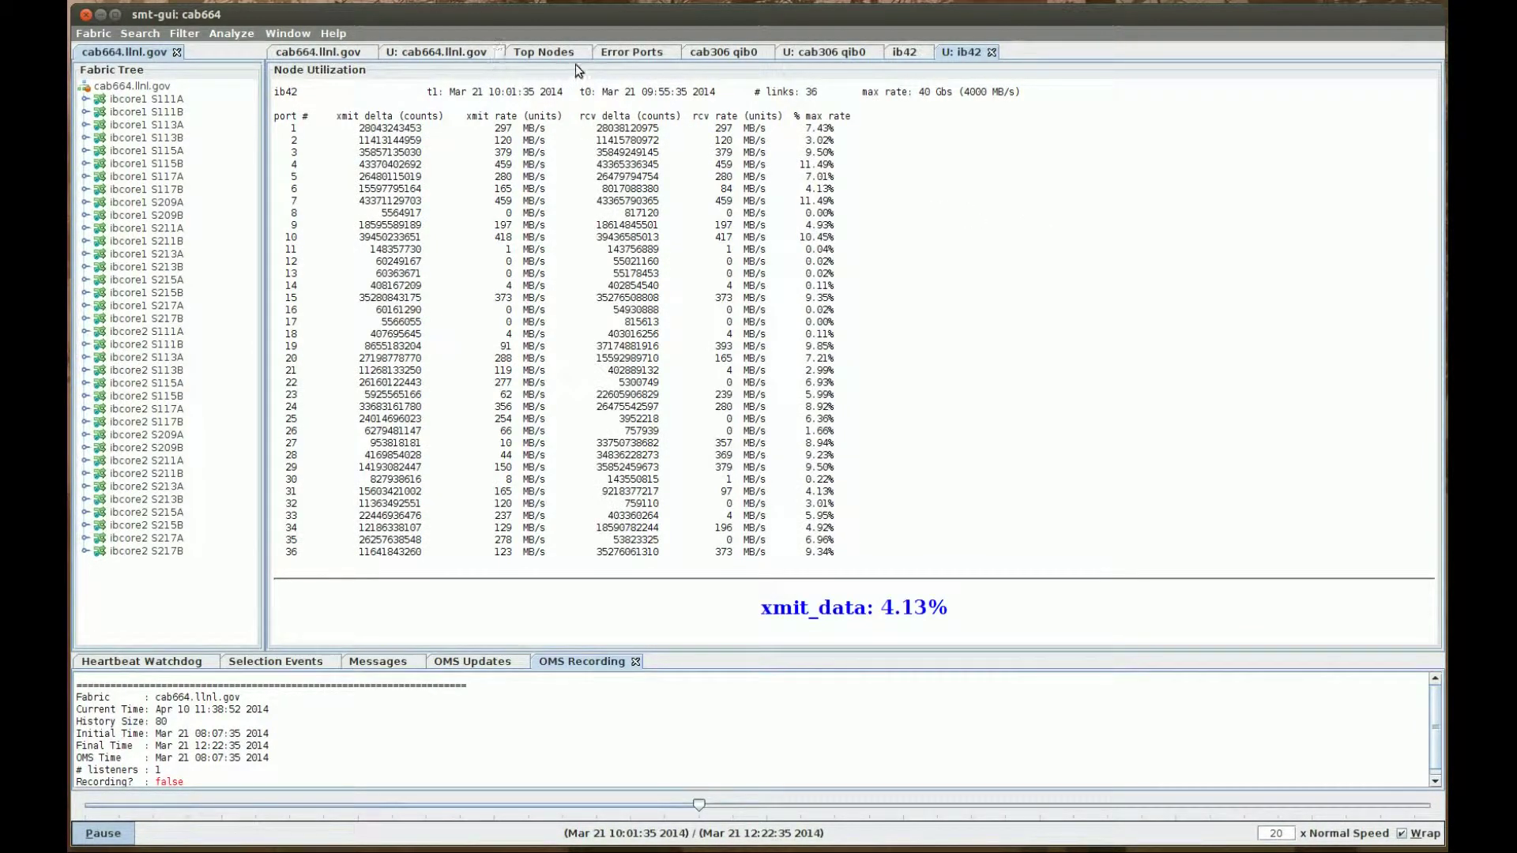
# Open ib18 port 9 from the top error ports list and expand its counters.
pyautogui.click(631, 52)
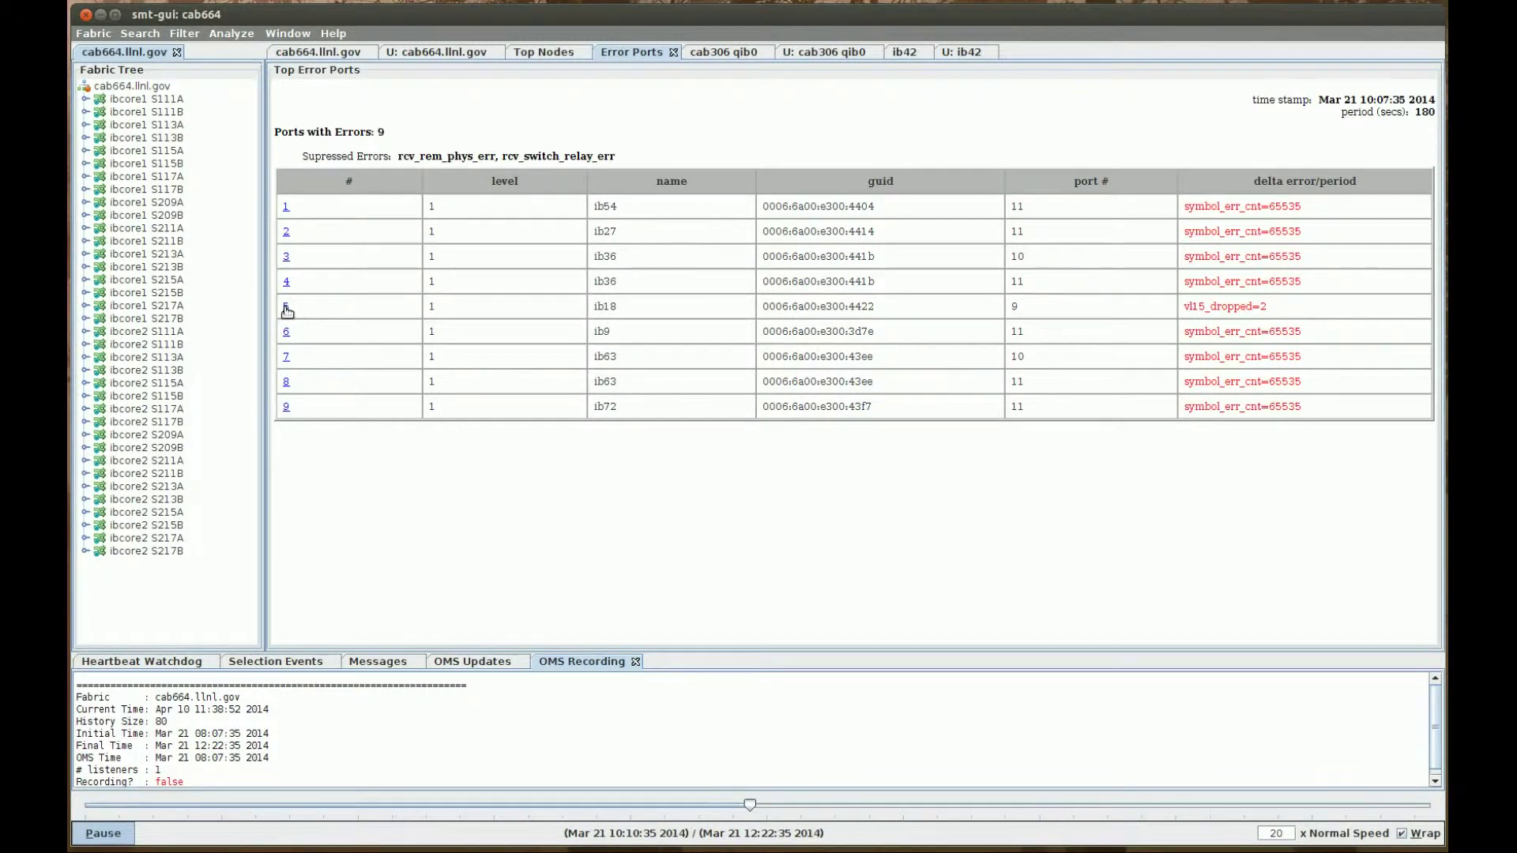
pyautogui.click(286, 308)
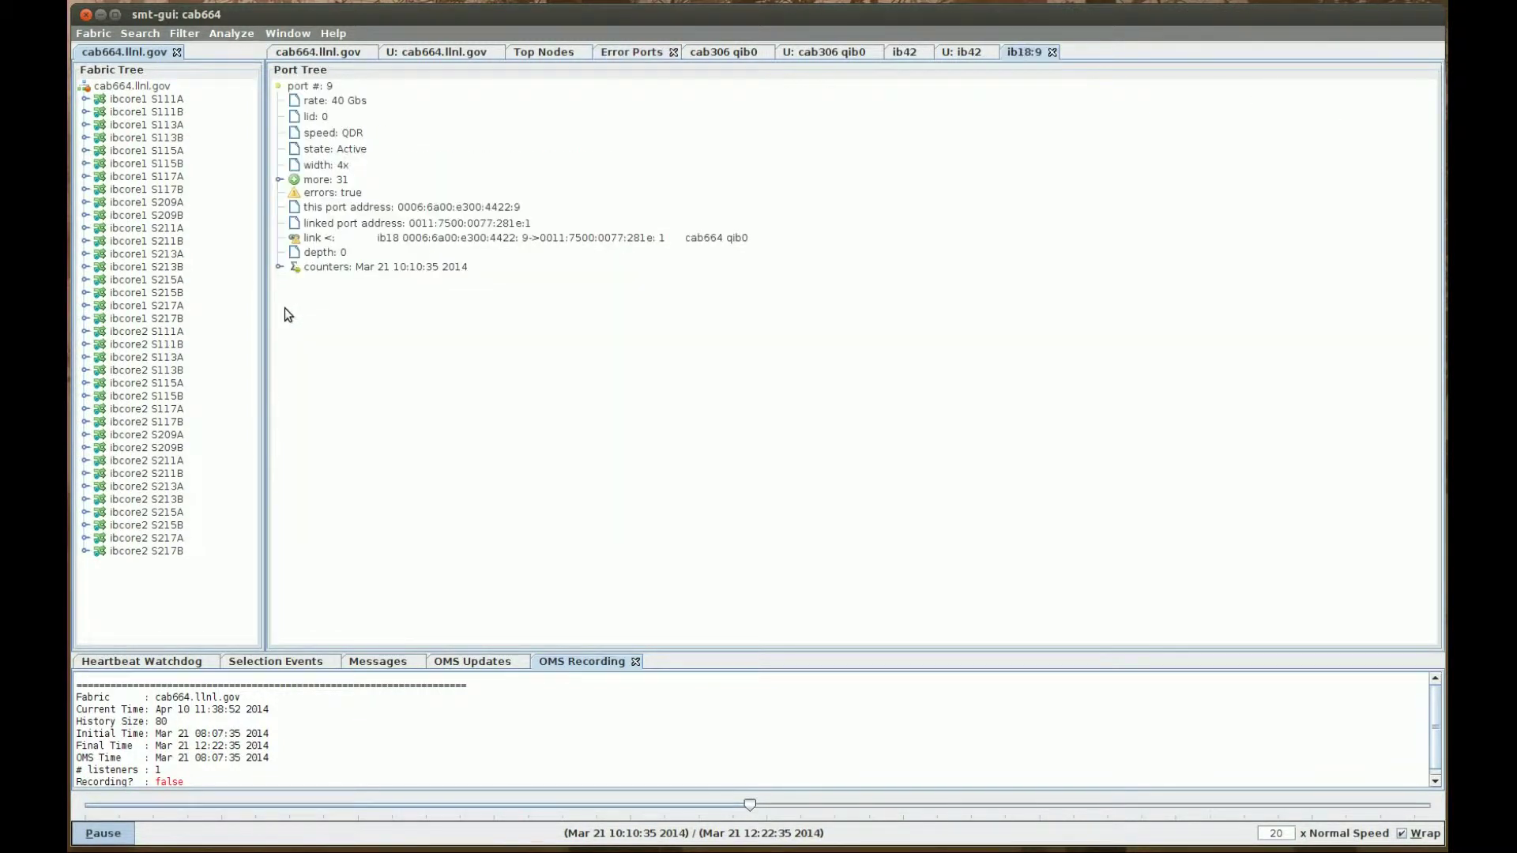
pyautogui.click(278, 267)
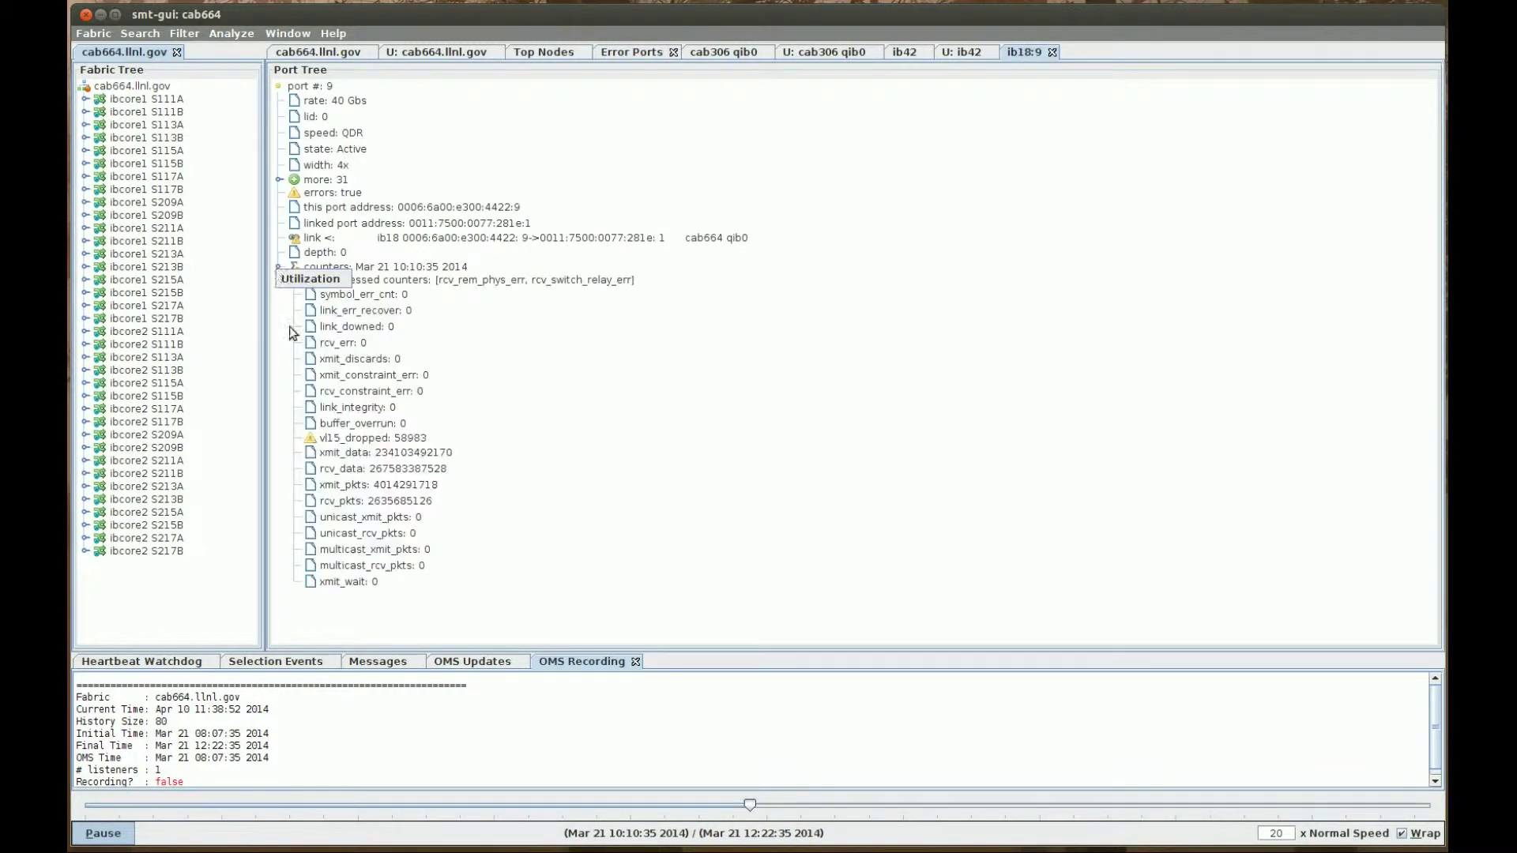
# Plot the vl15_dropped counter of ib18 port 9 as a Simple chart, and close the chart.
pyautogui.click(367, 437)
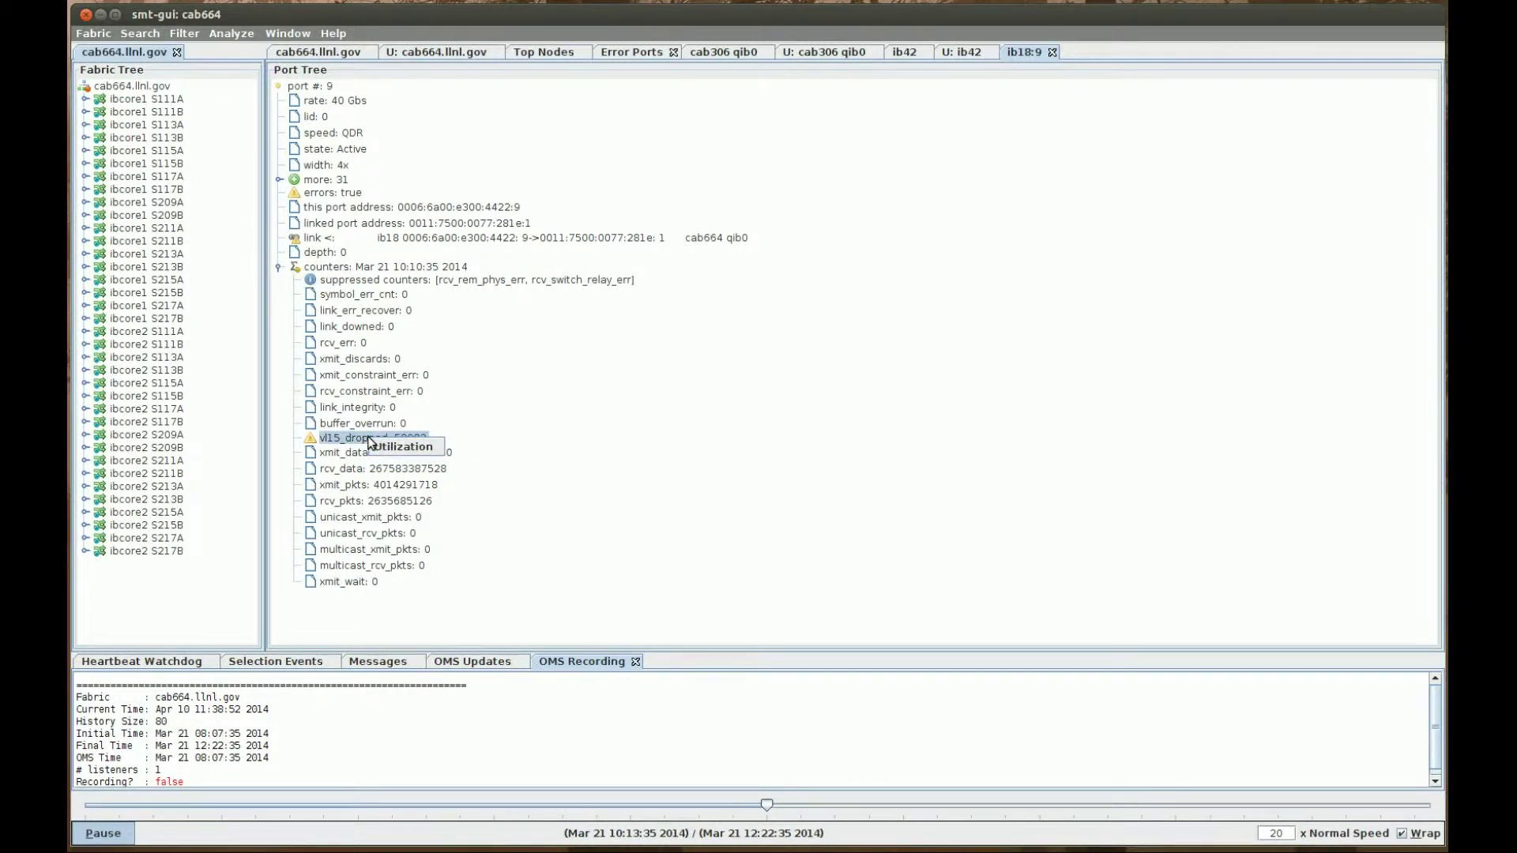
pyautogui.rightClick(355, 439)
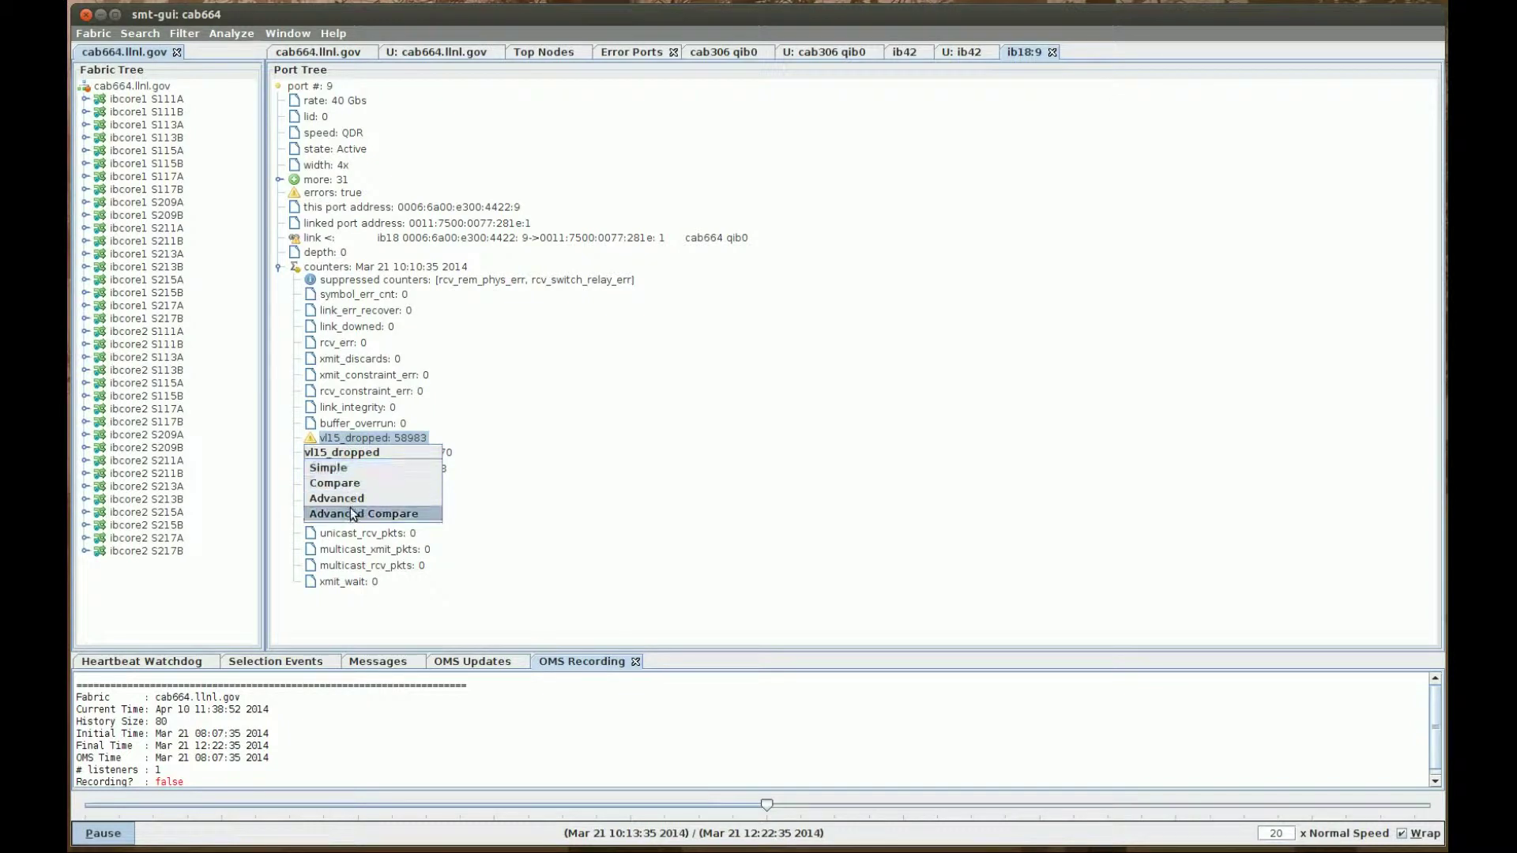
pyautogui.click(352, 467)
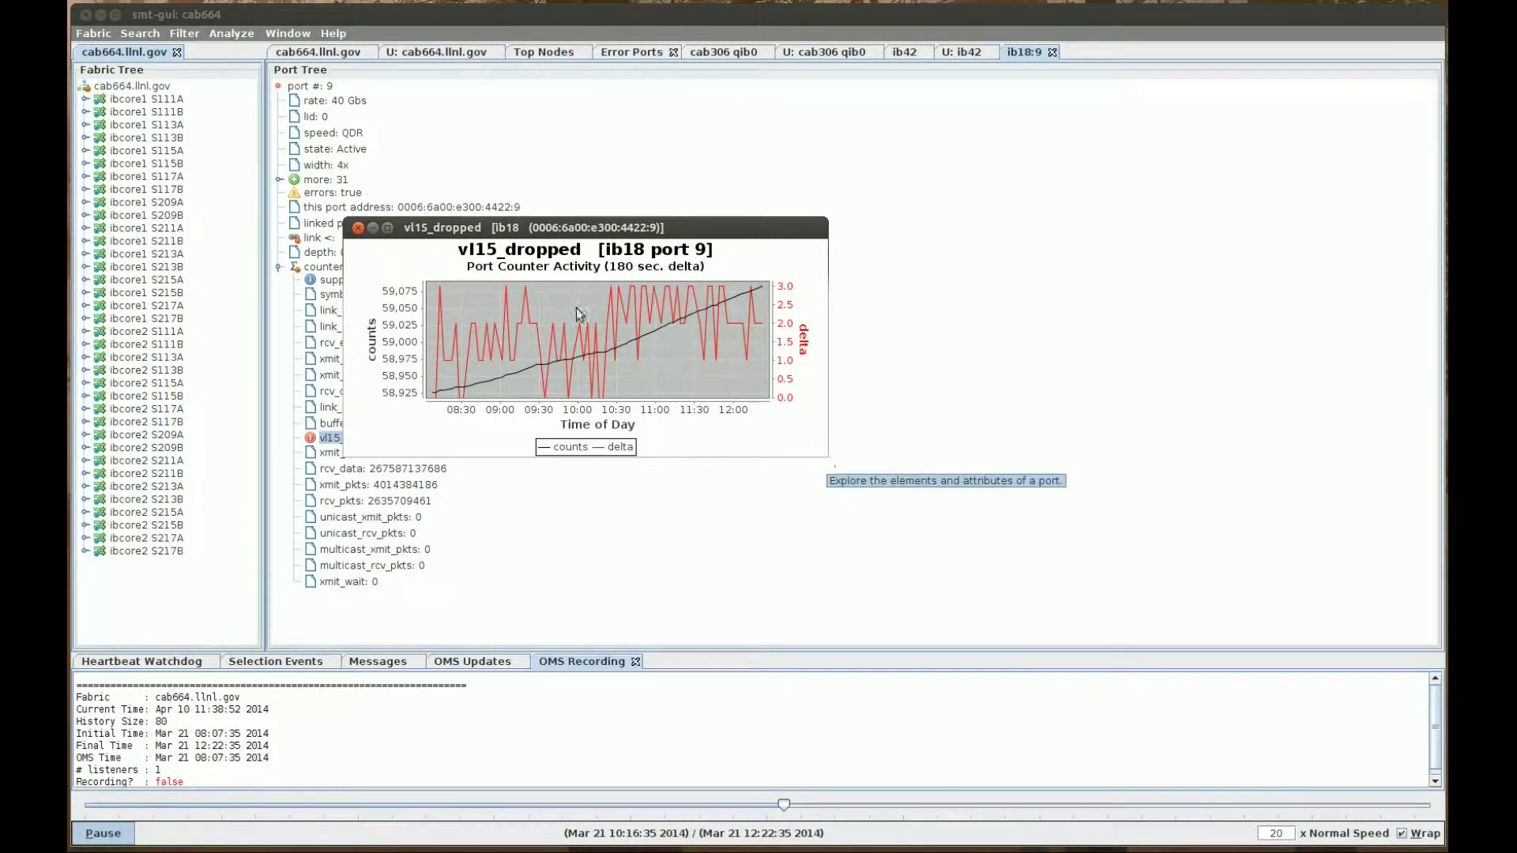
pyautogui.click(358, 228)
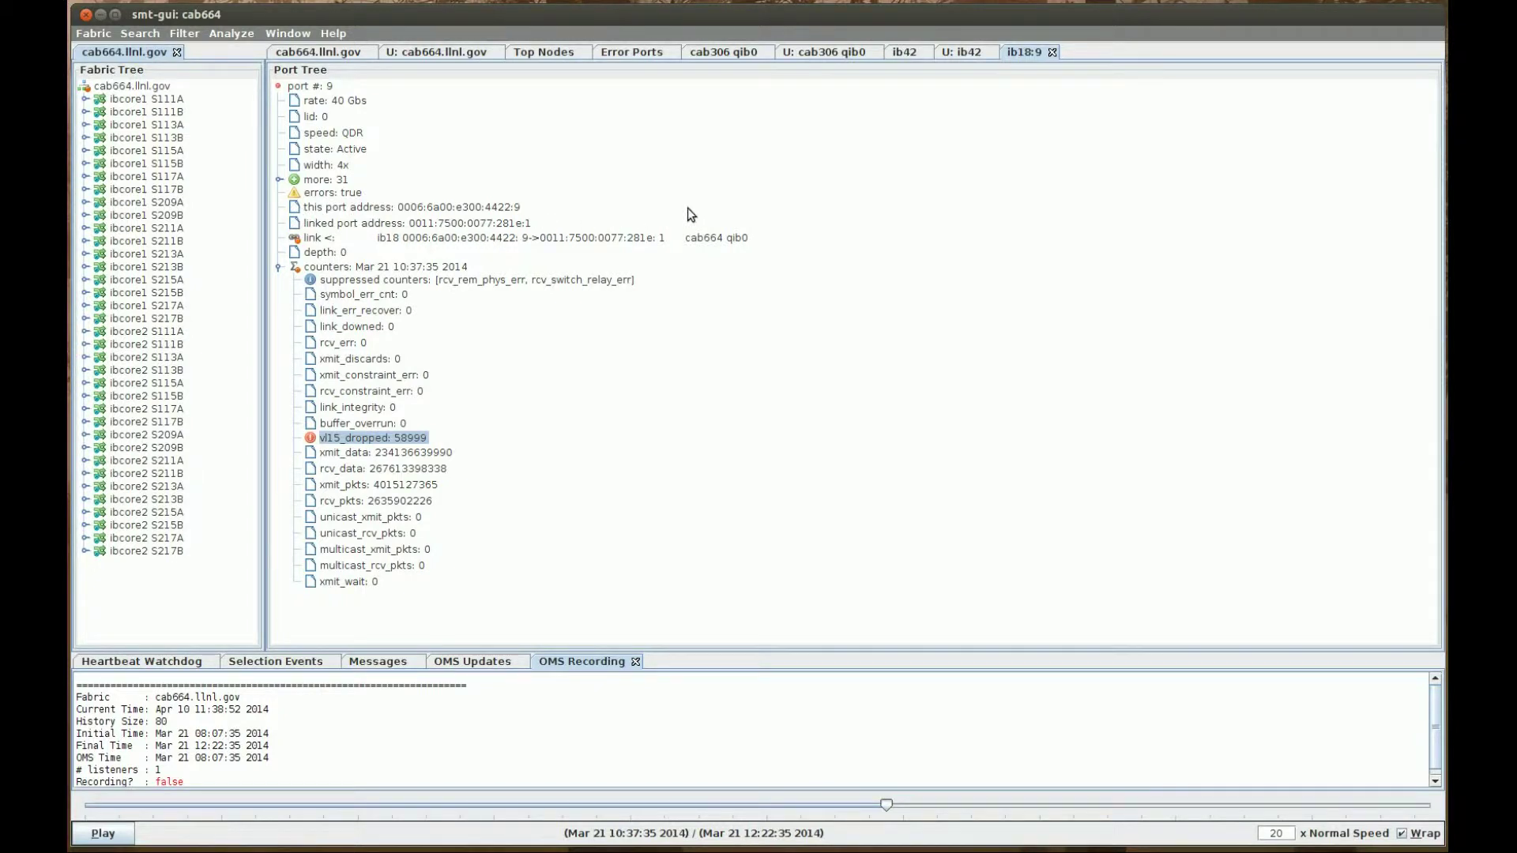
# Review the port utilization of switch ib42, and expand the links in its node tree.
pyautogui.click(965, 51)
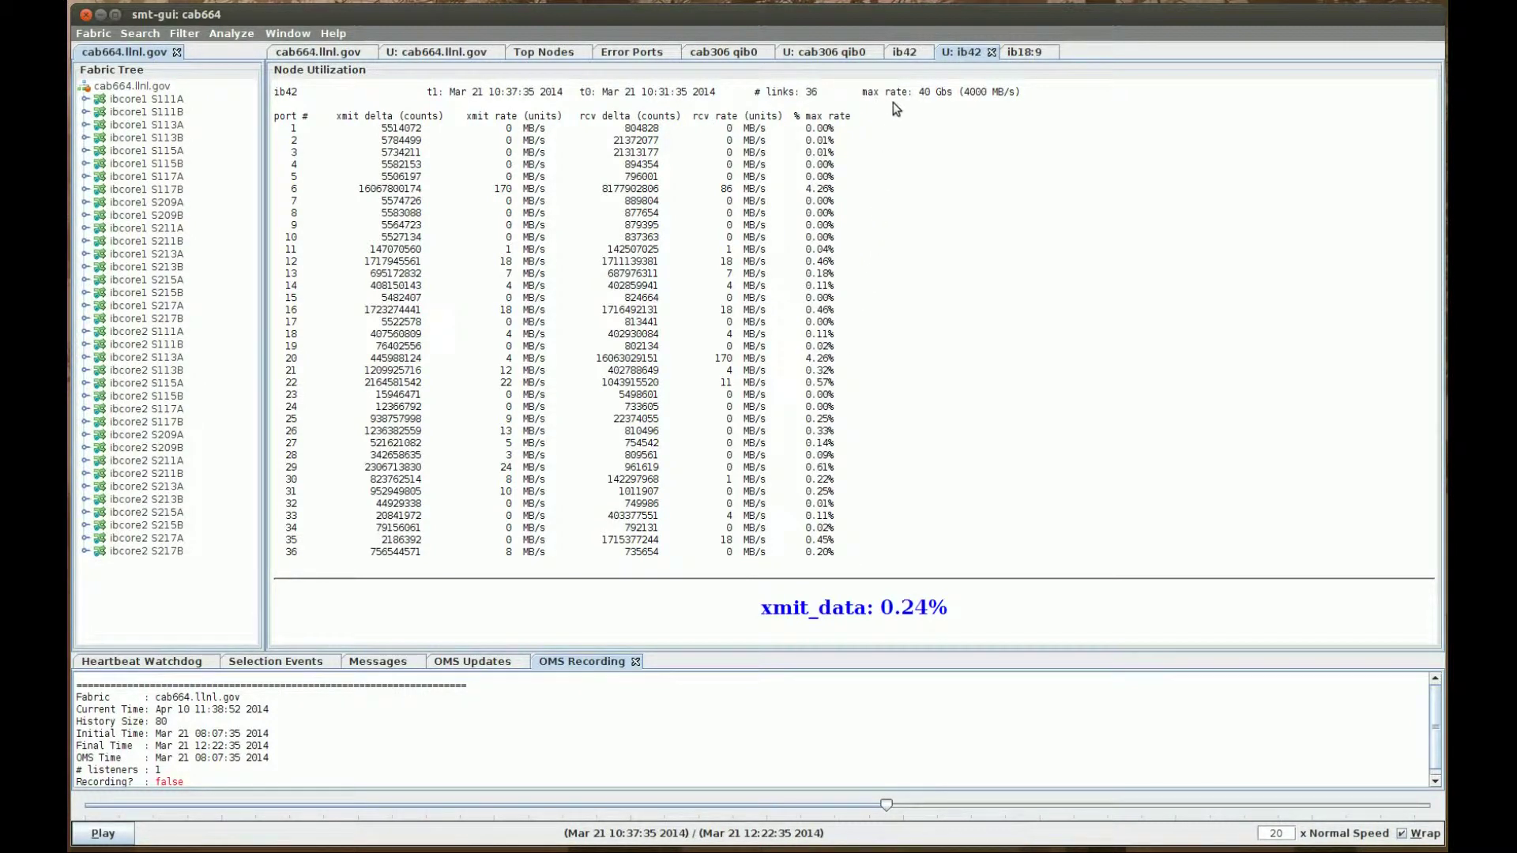
pyautogui.click(904, 53)
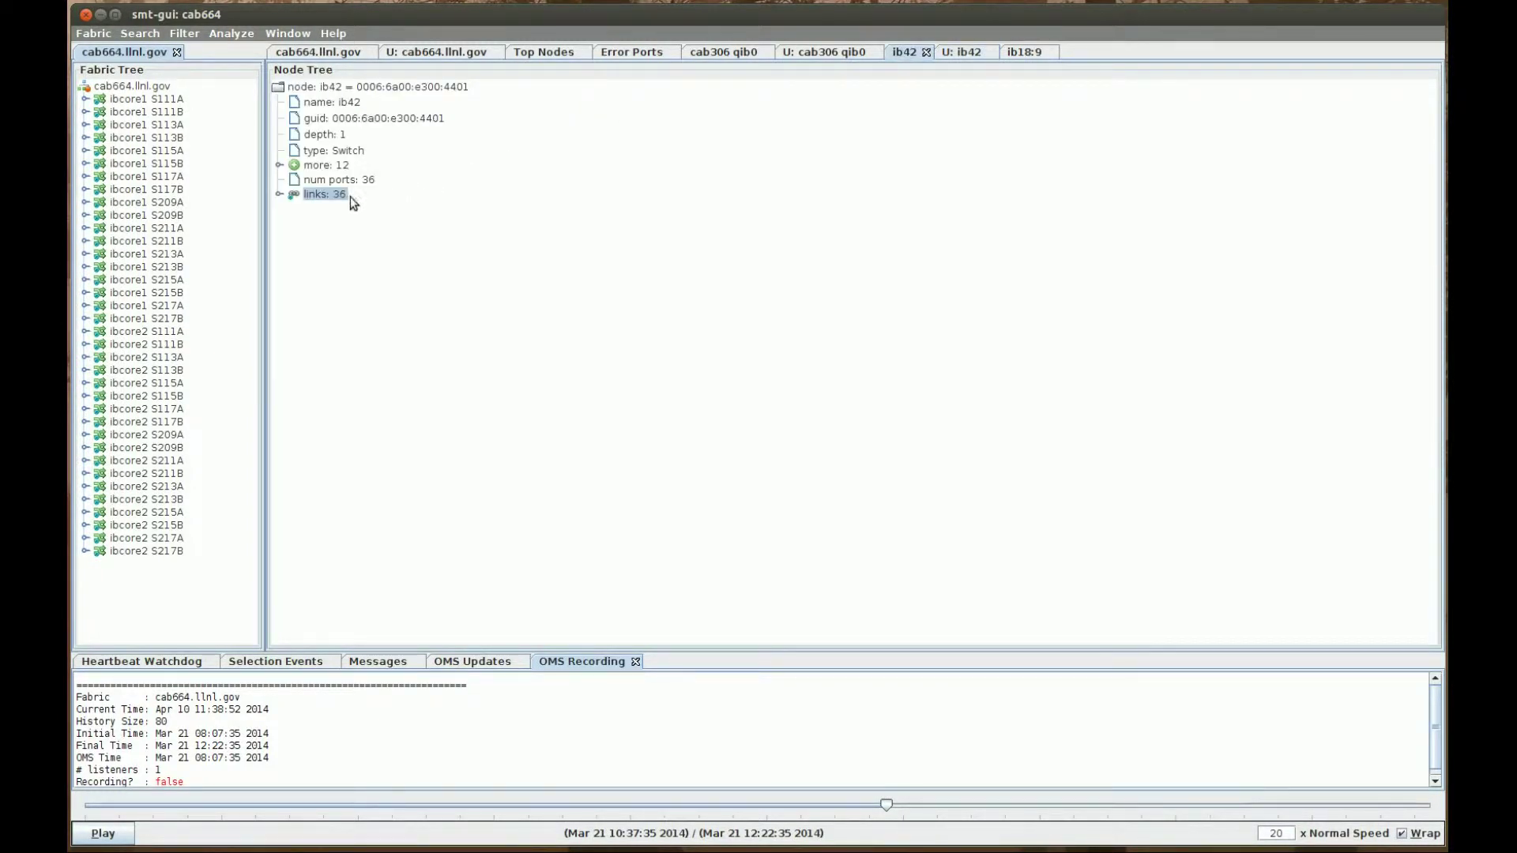
pyautogui.click(277, 195)
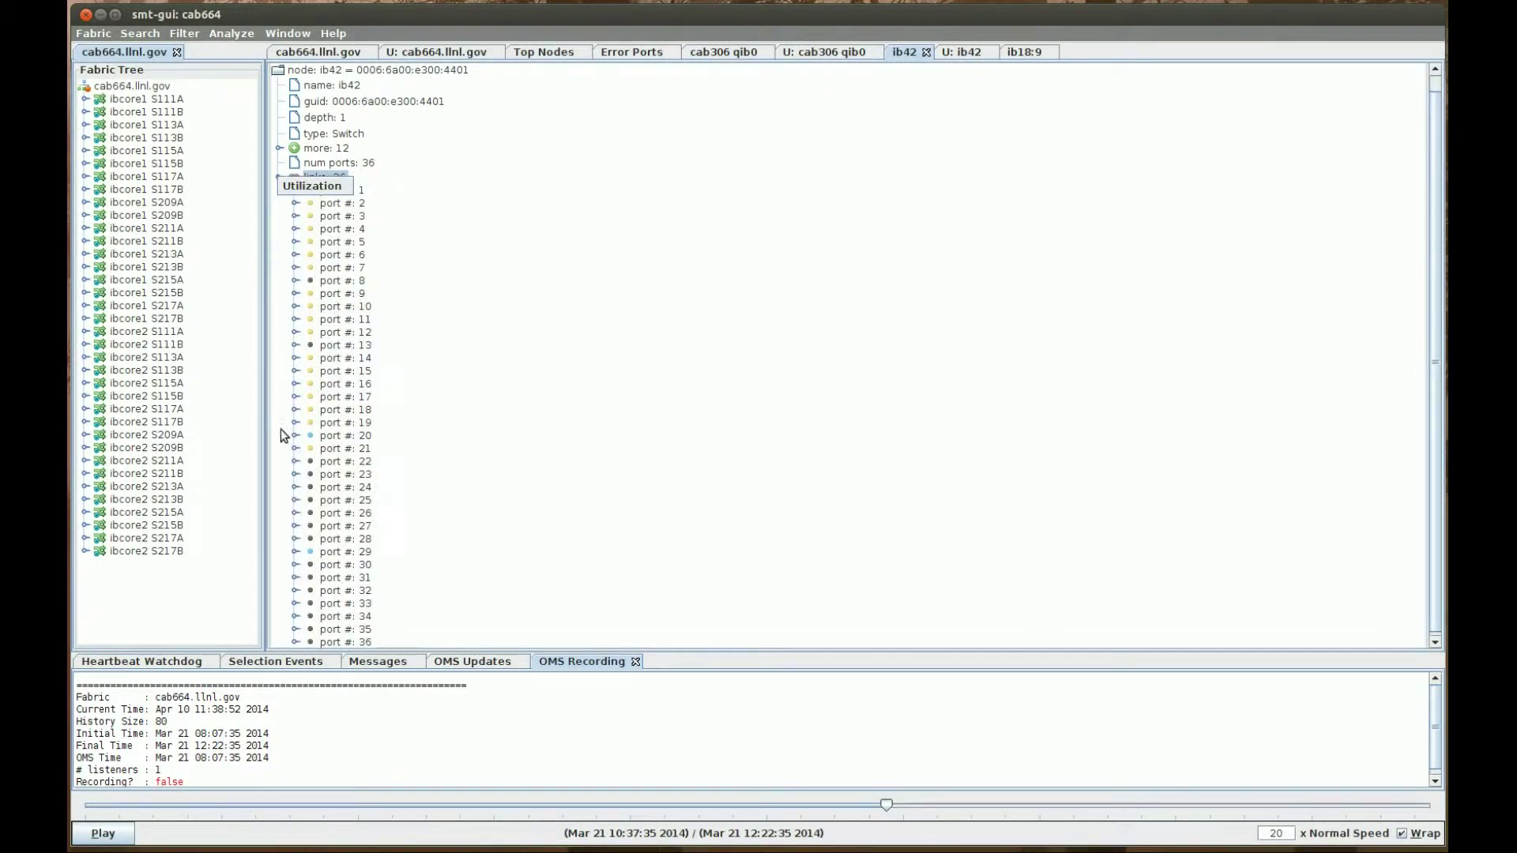
# Open port 20 of switch ib42 from its links and expand the port's counters.
pyautogui.doubleClick(327, 435)
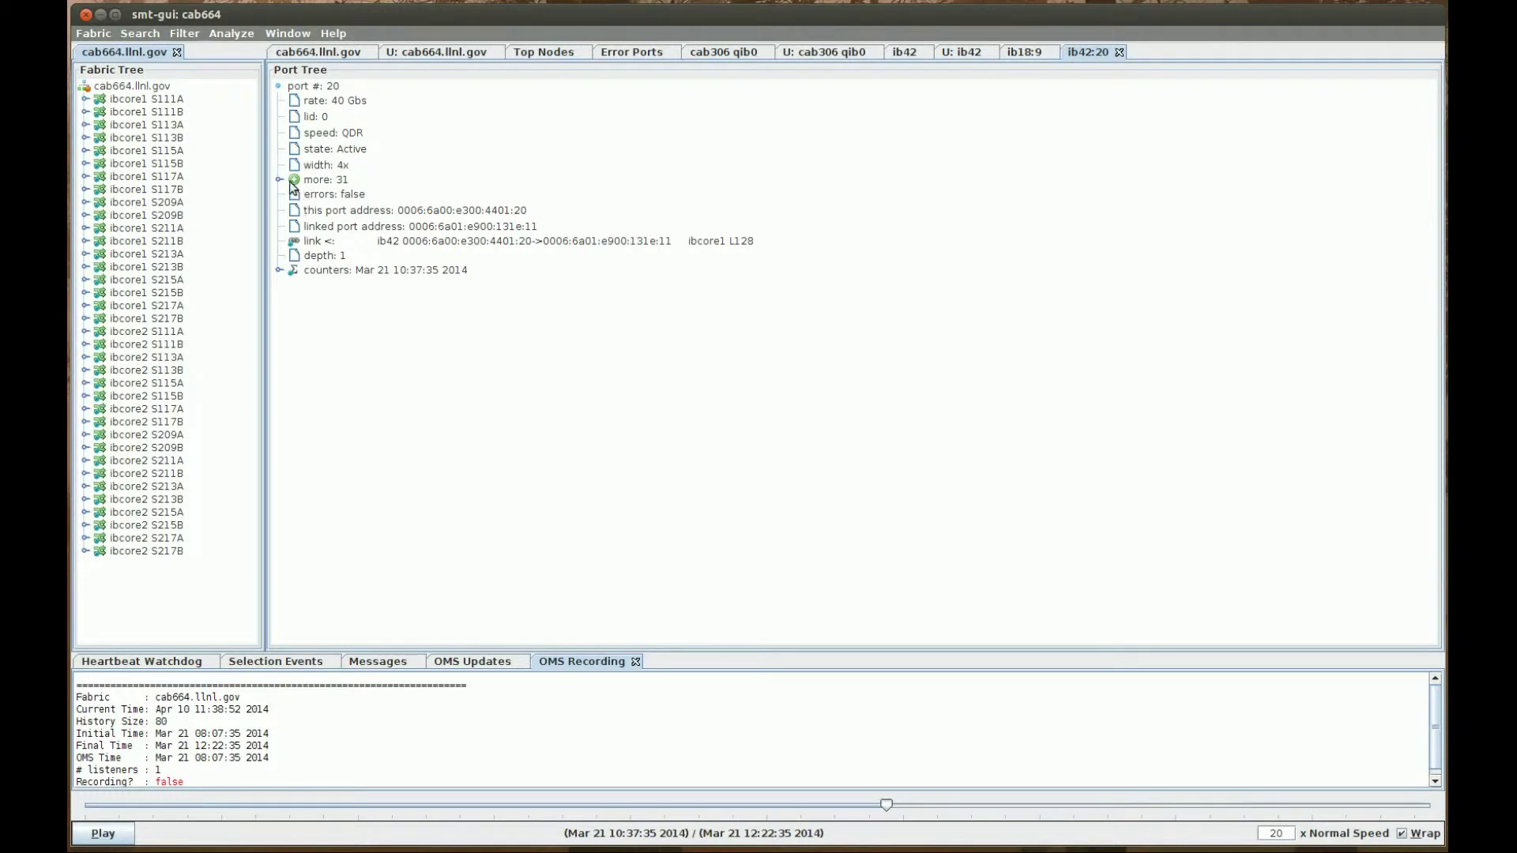
pyautogui.click(279, 270)
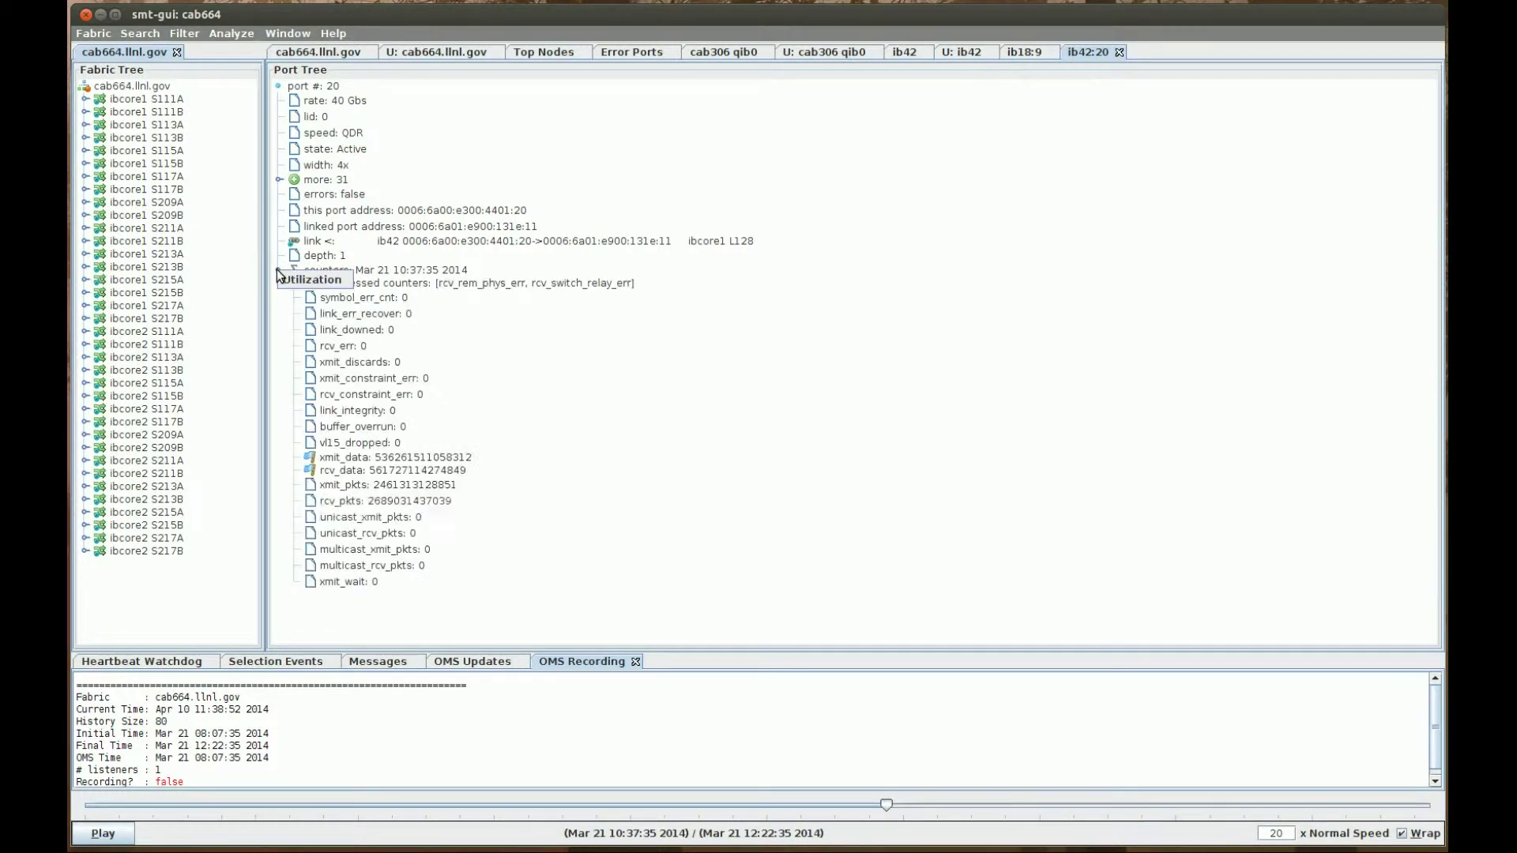
# Plot the xmit_data counter of ib42 port 20 as an advanced chart, enlarge it to inspect the 09:55:35 peak, and close it.
pyautogui.rightClick(340, 460)
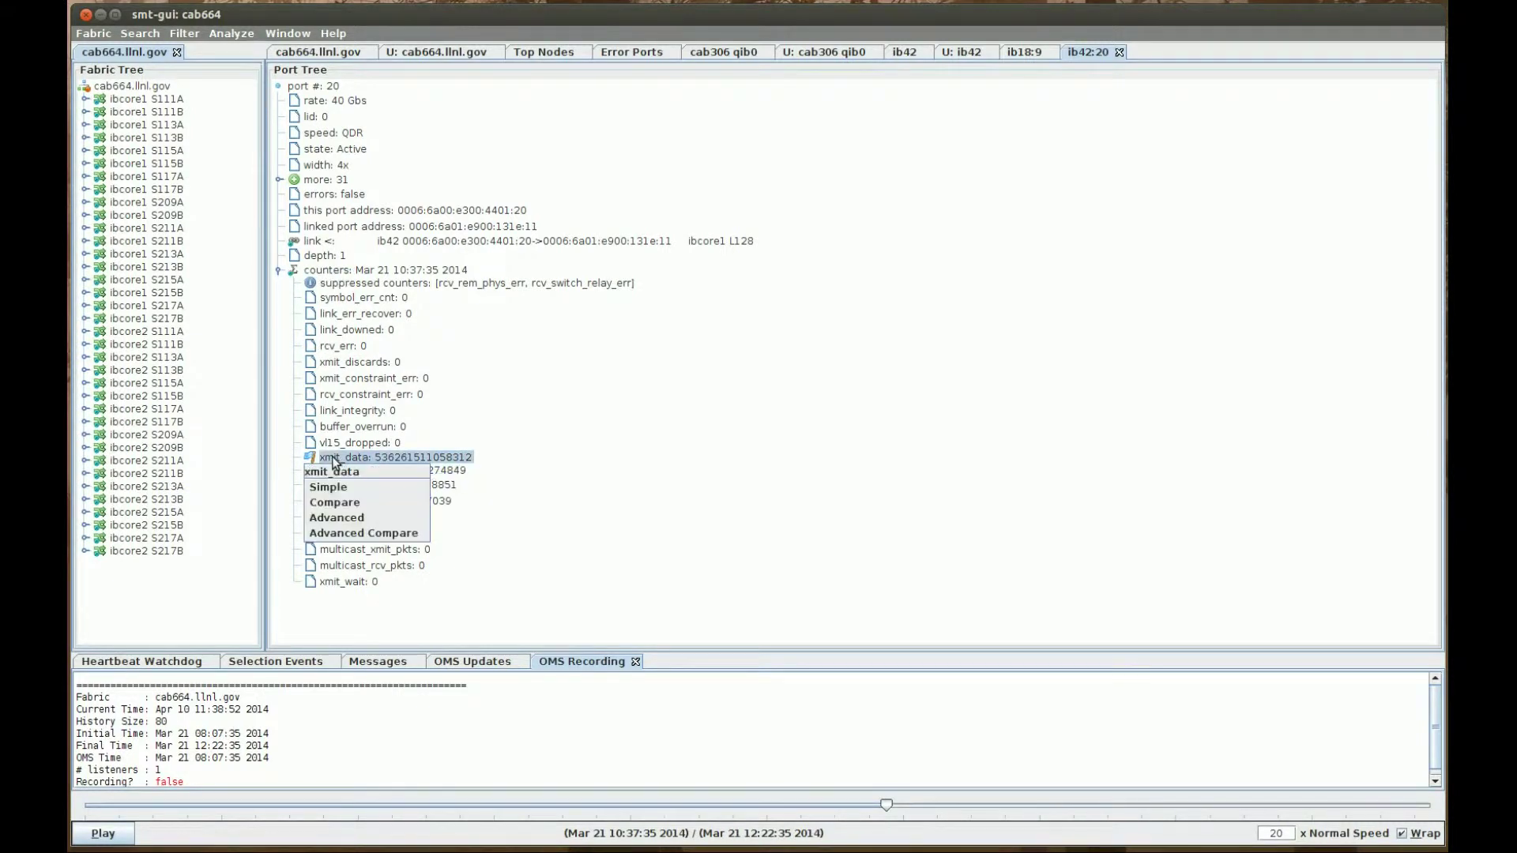
pyautogui.click(350, 534)
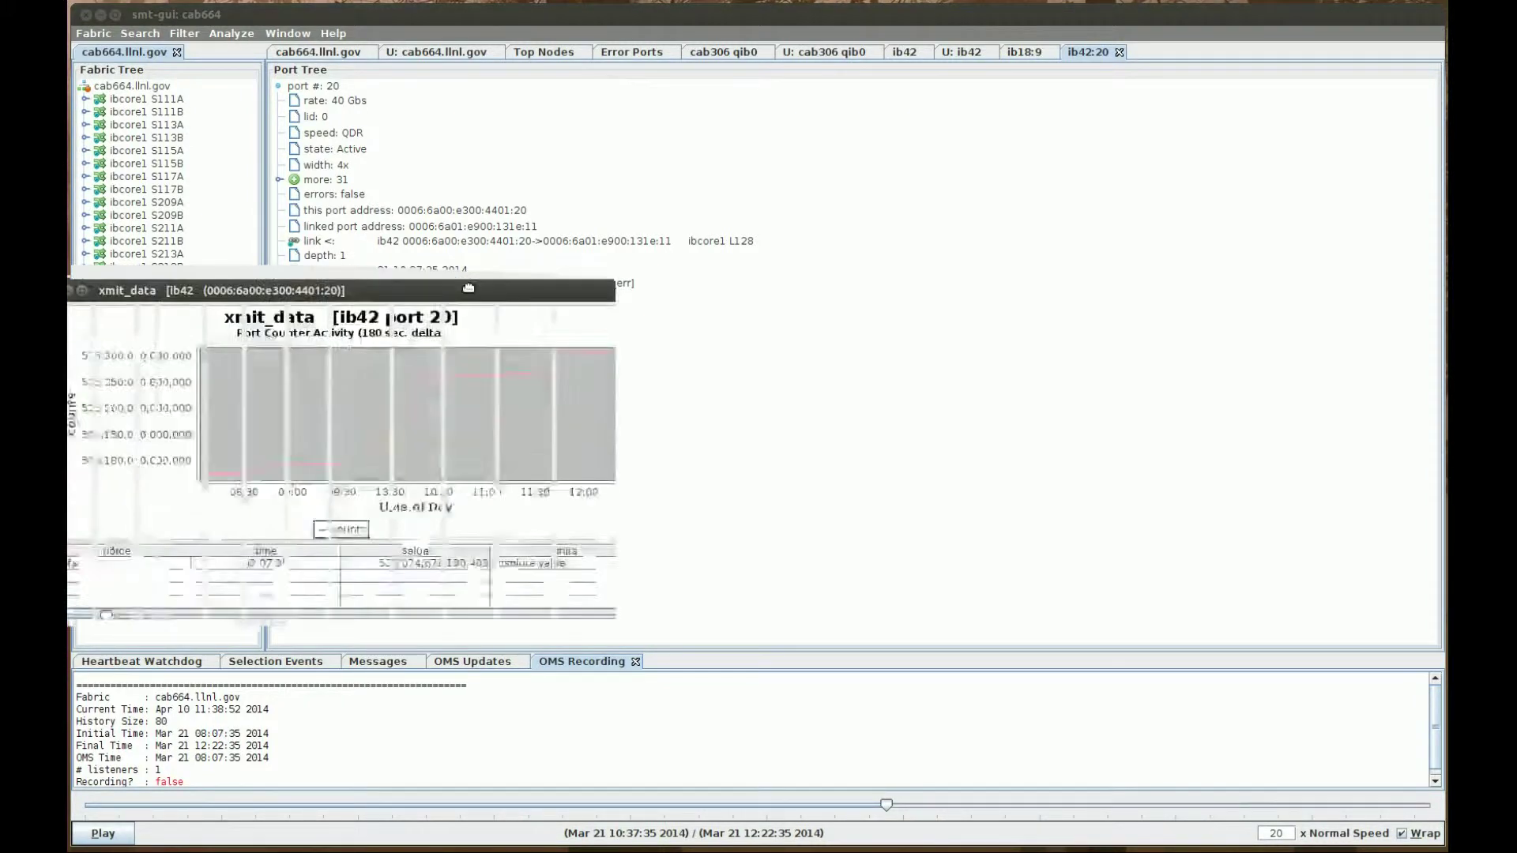
pyautogui.moveTo(468, 287); pyautogui.dragTo(800, 131)
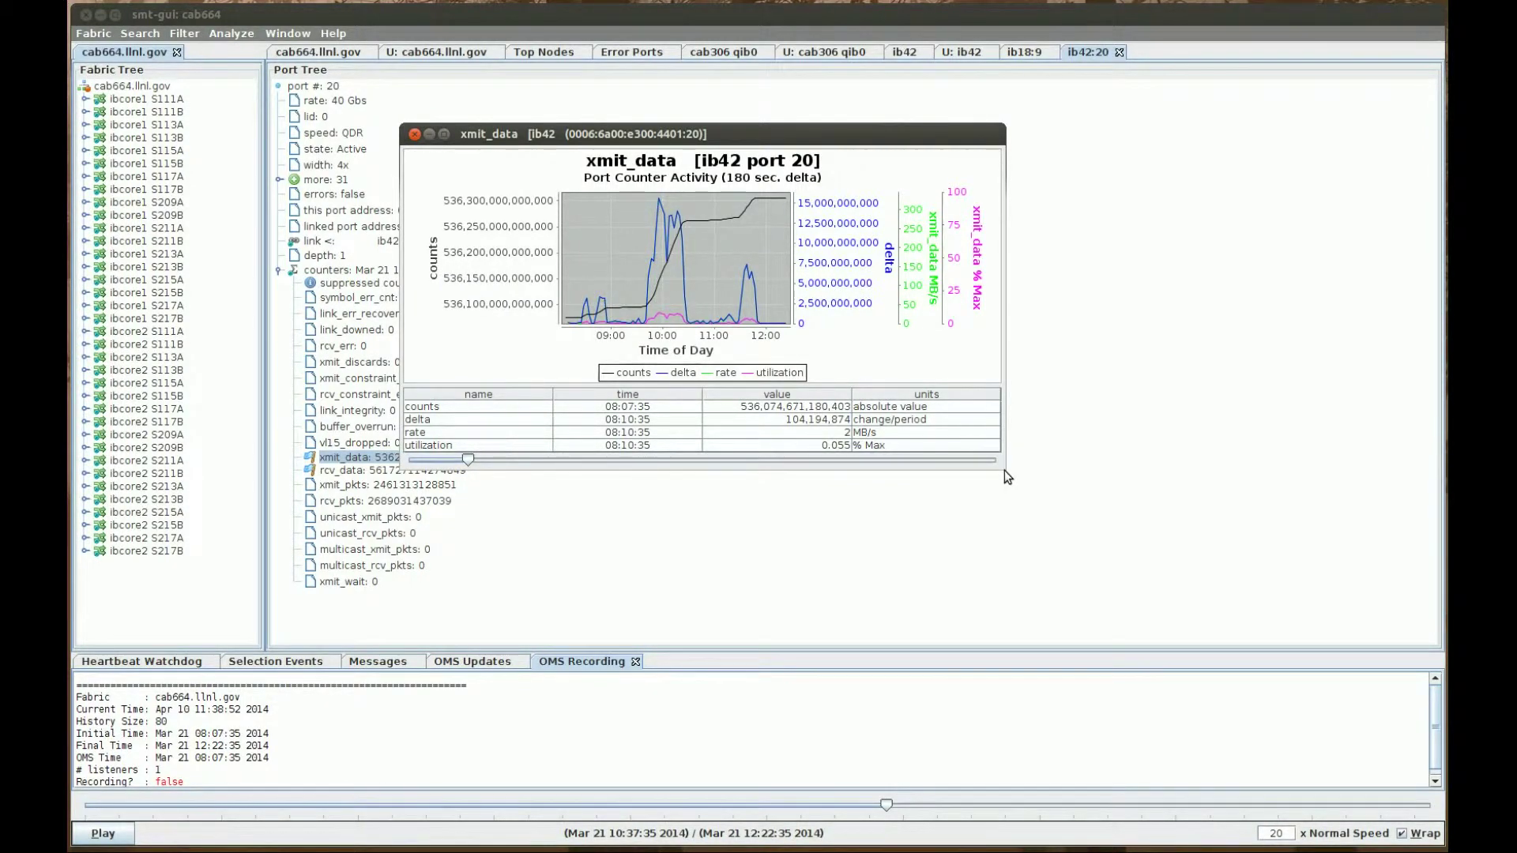
pyautogui.moveTo(998, 464); pyautogui.dragTo(1376, 776)
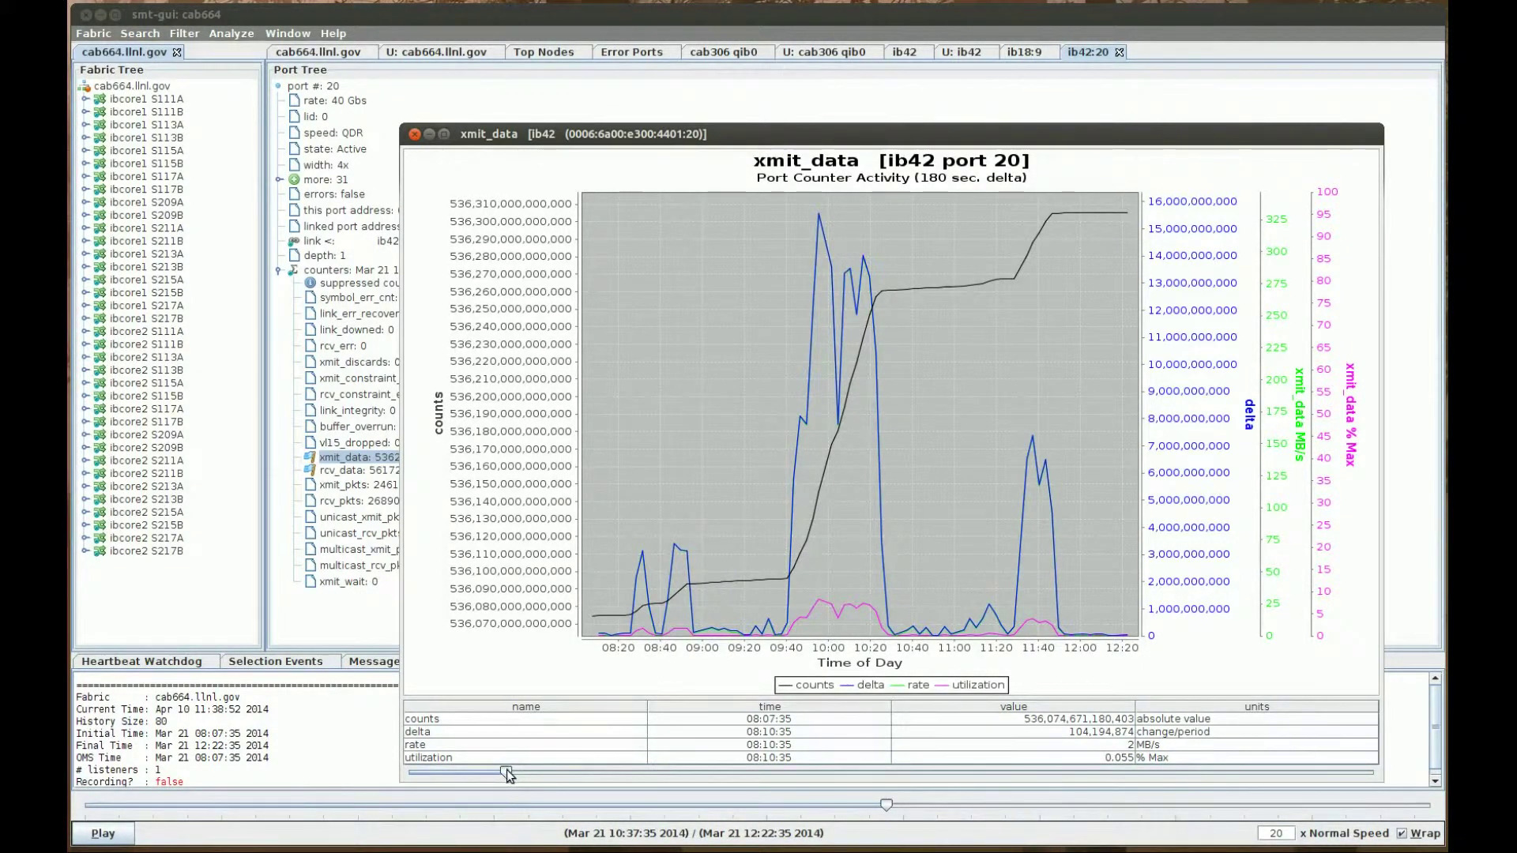
pyautogui.moveTo(507, 770); pyautogui.dragTo(823, 755)
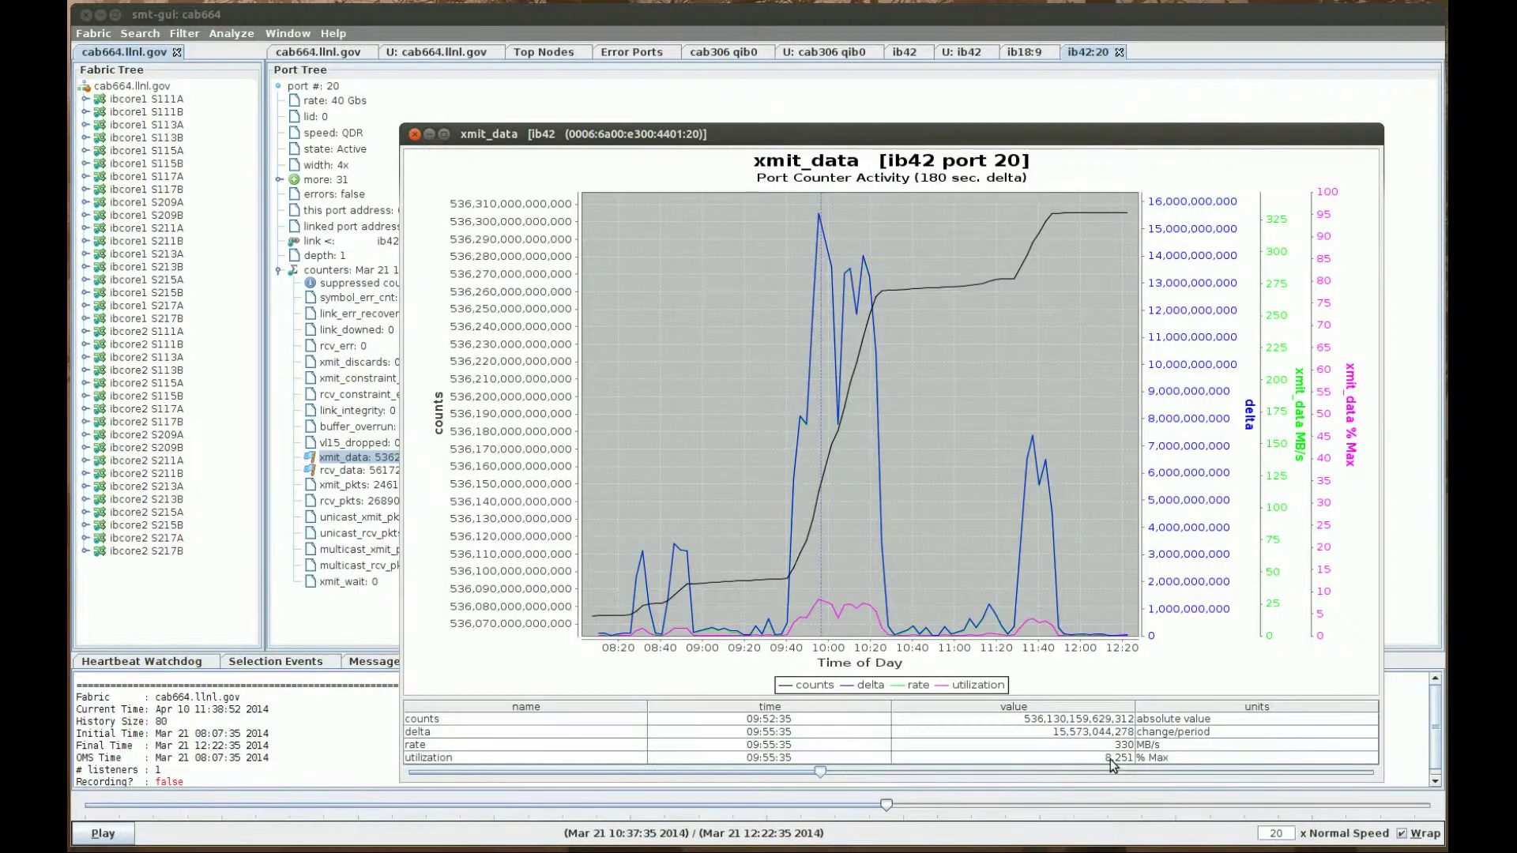
pyautogui.click(414, 136)
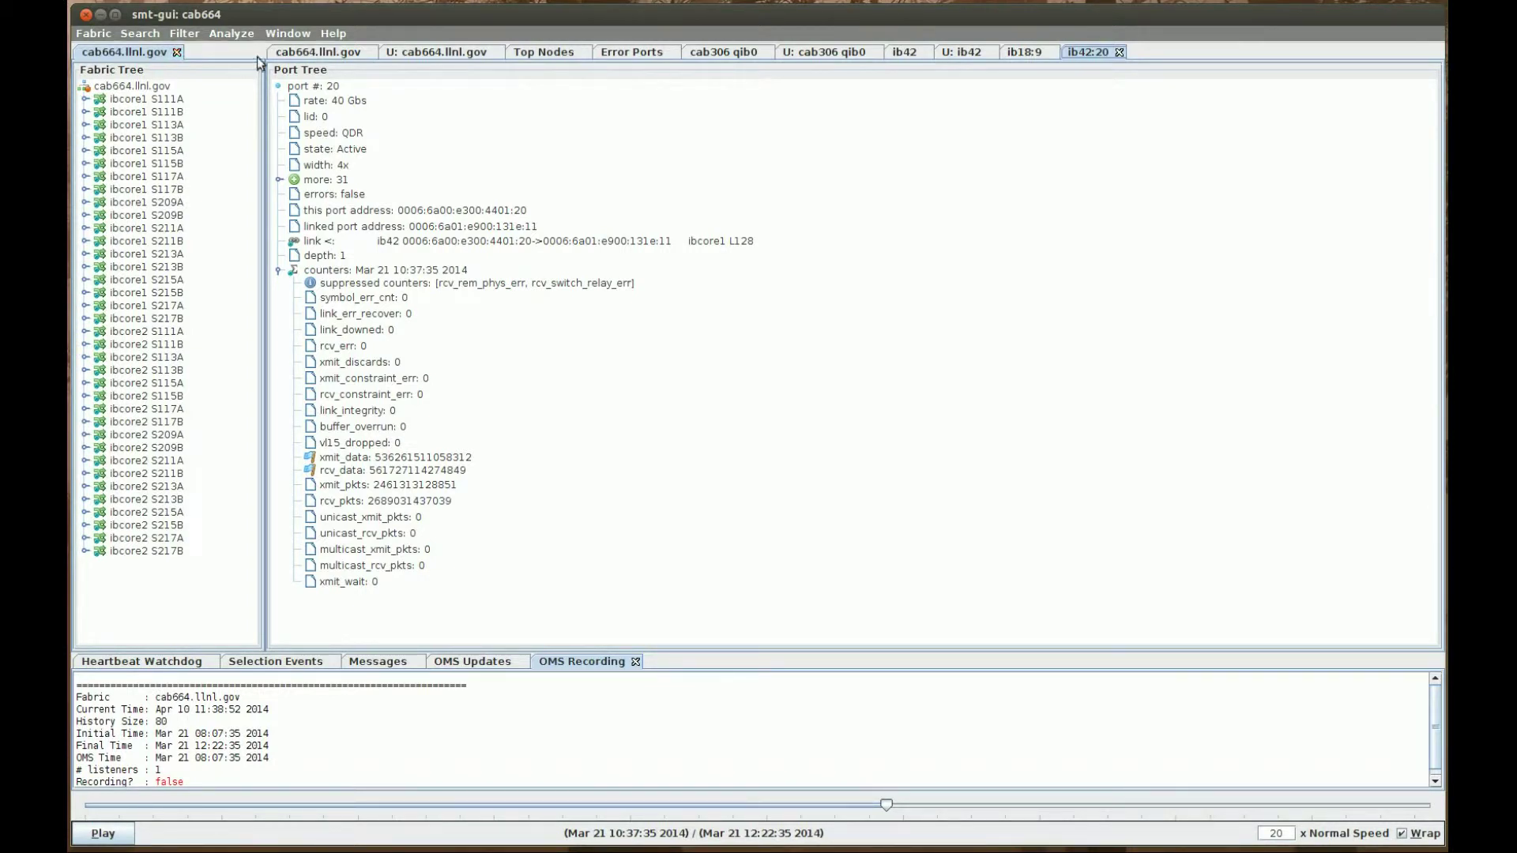
# Show the Fabric Details of cab664.llnl.gov and review the expanded Configuration entries.
pyautogui.click(320, 56)
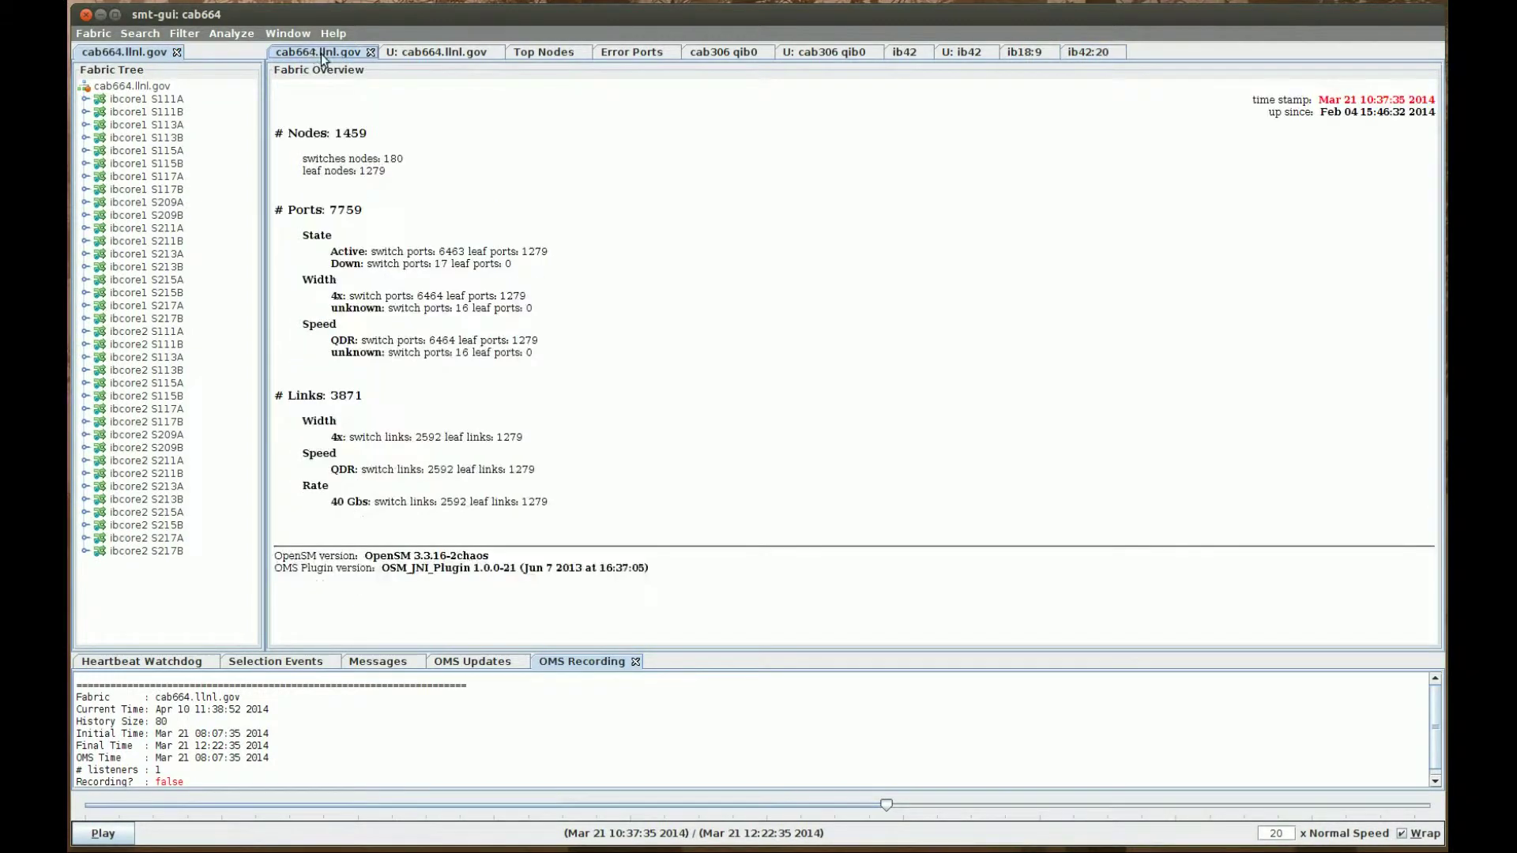
pyautogui.rightClick(528, 147)
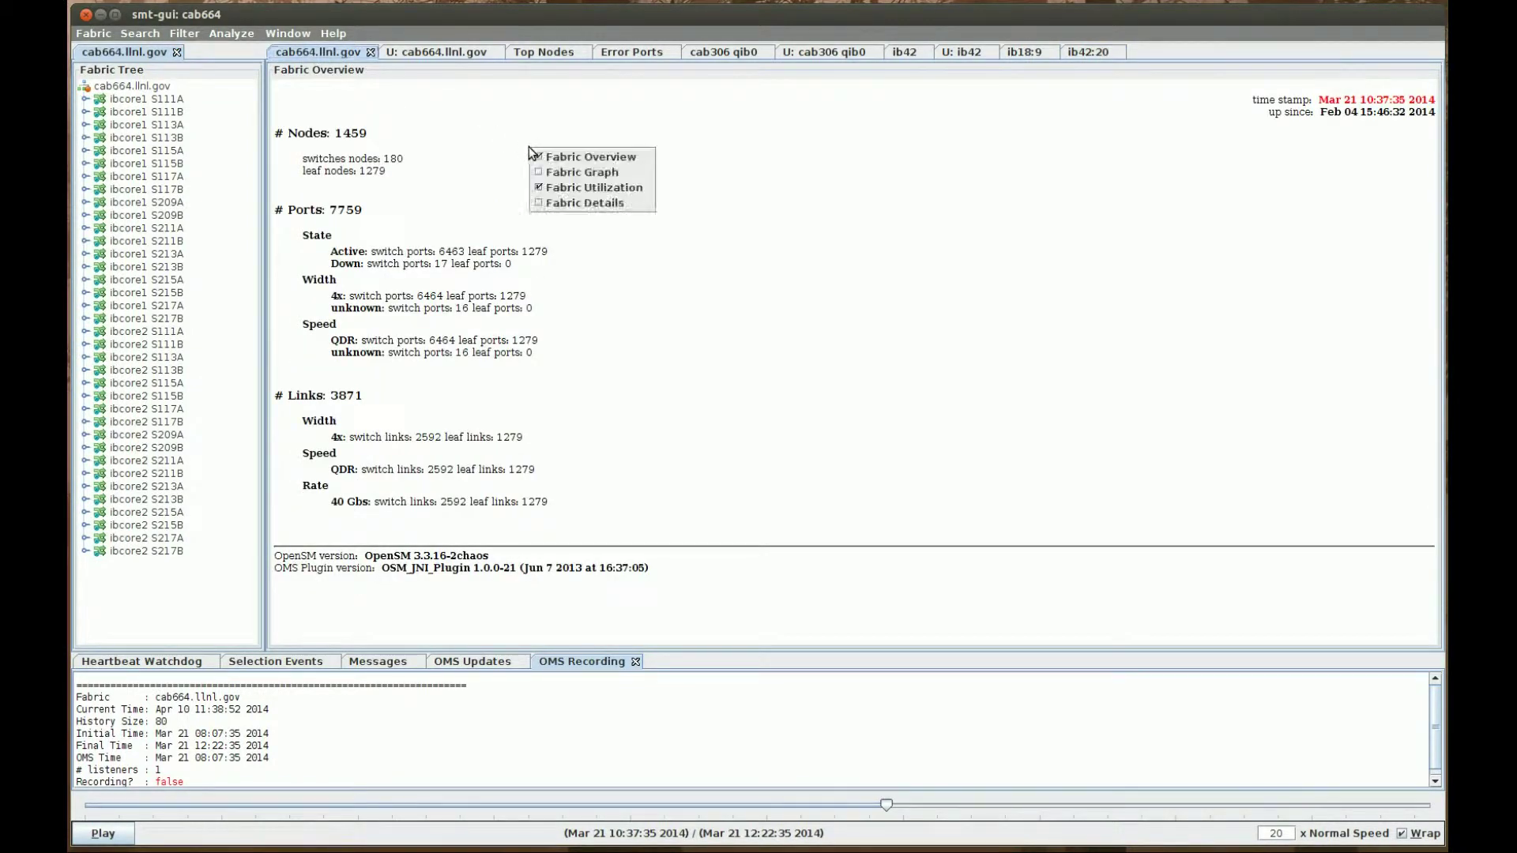
pyautogui.click(552, 204)
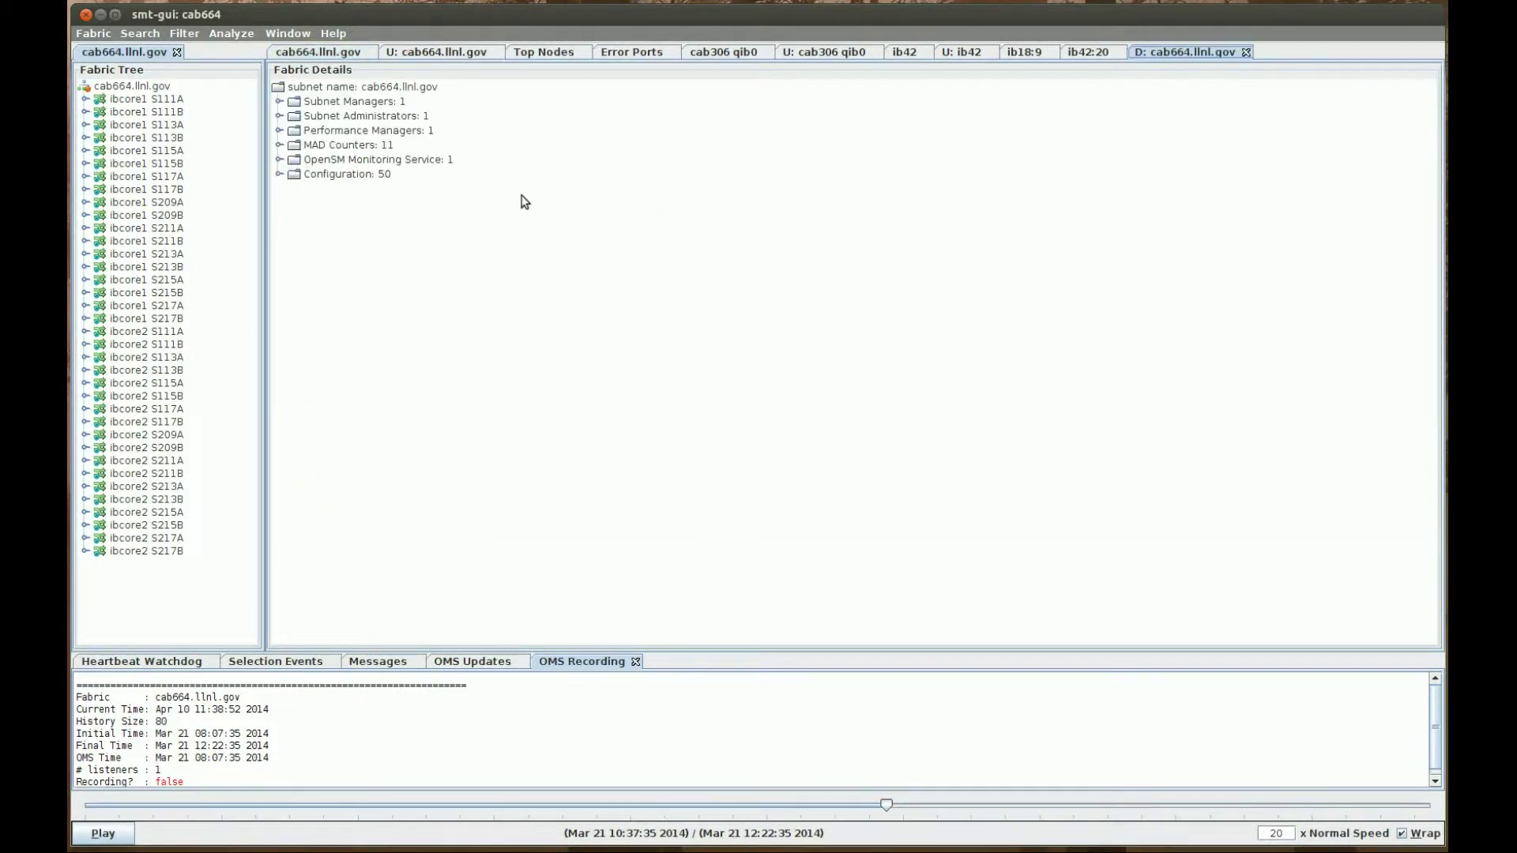
pyautogui.rightClick(279, 173)
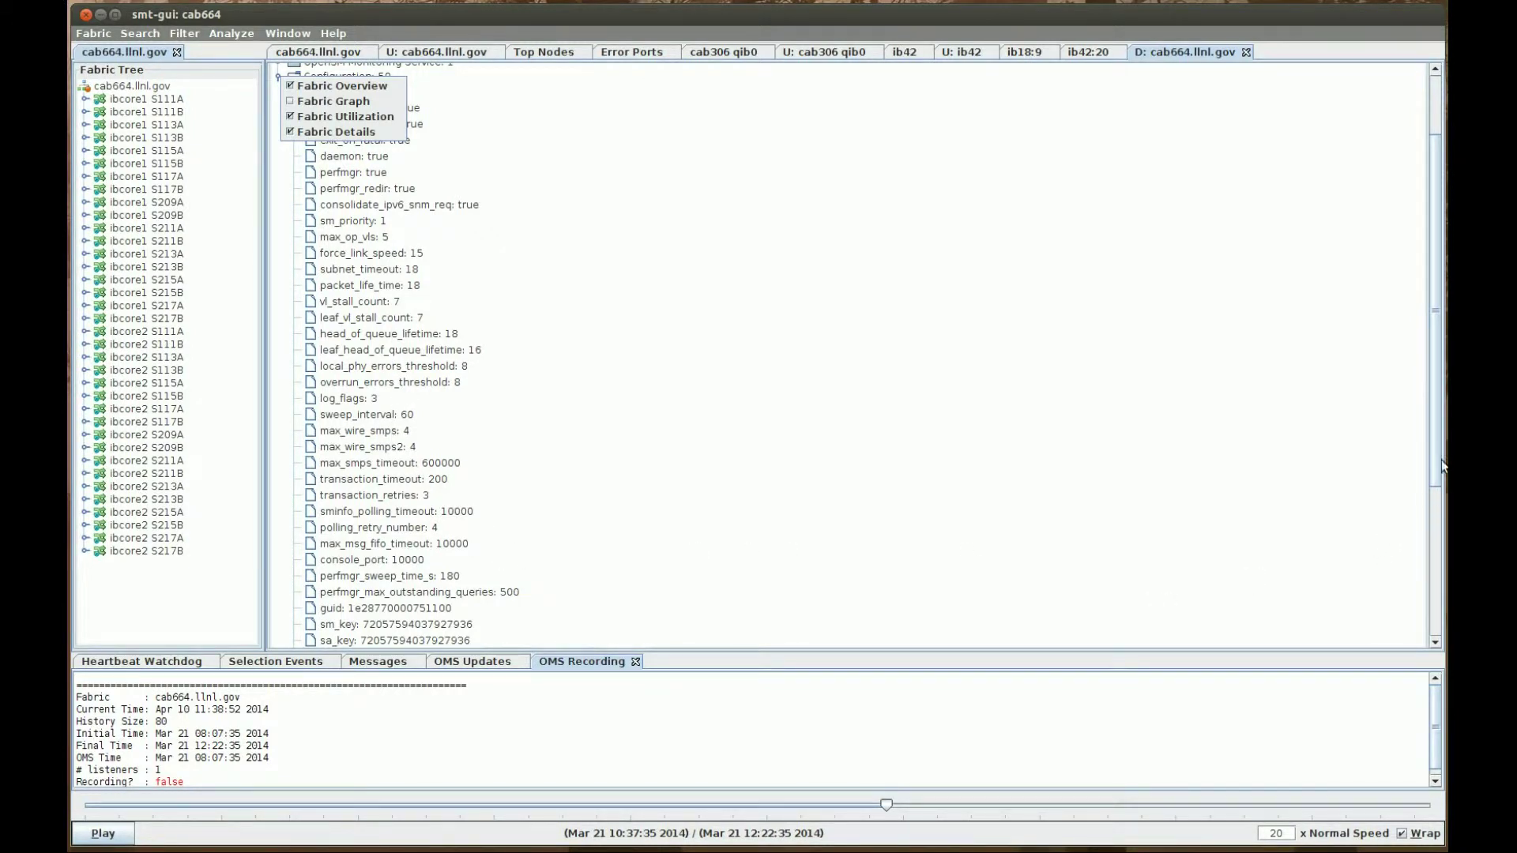
pyautogui.moveTo(1438, 463); pyautogui.dragTo(1436, 403)
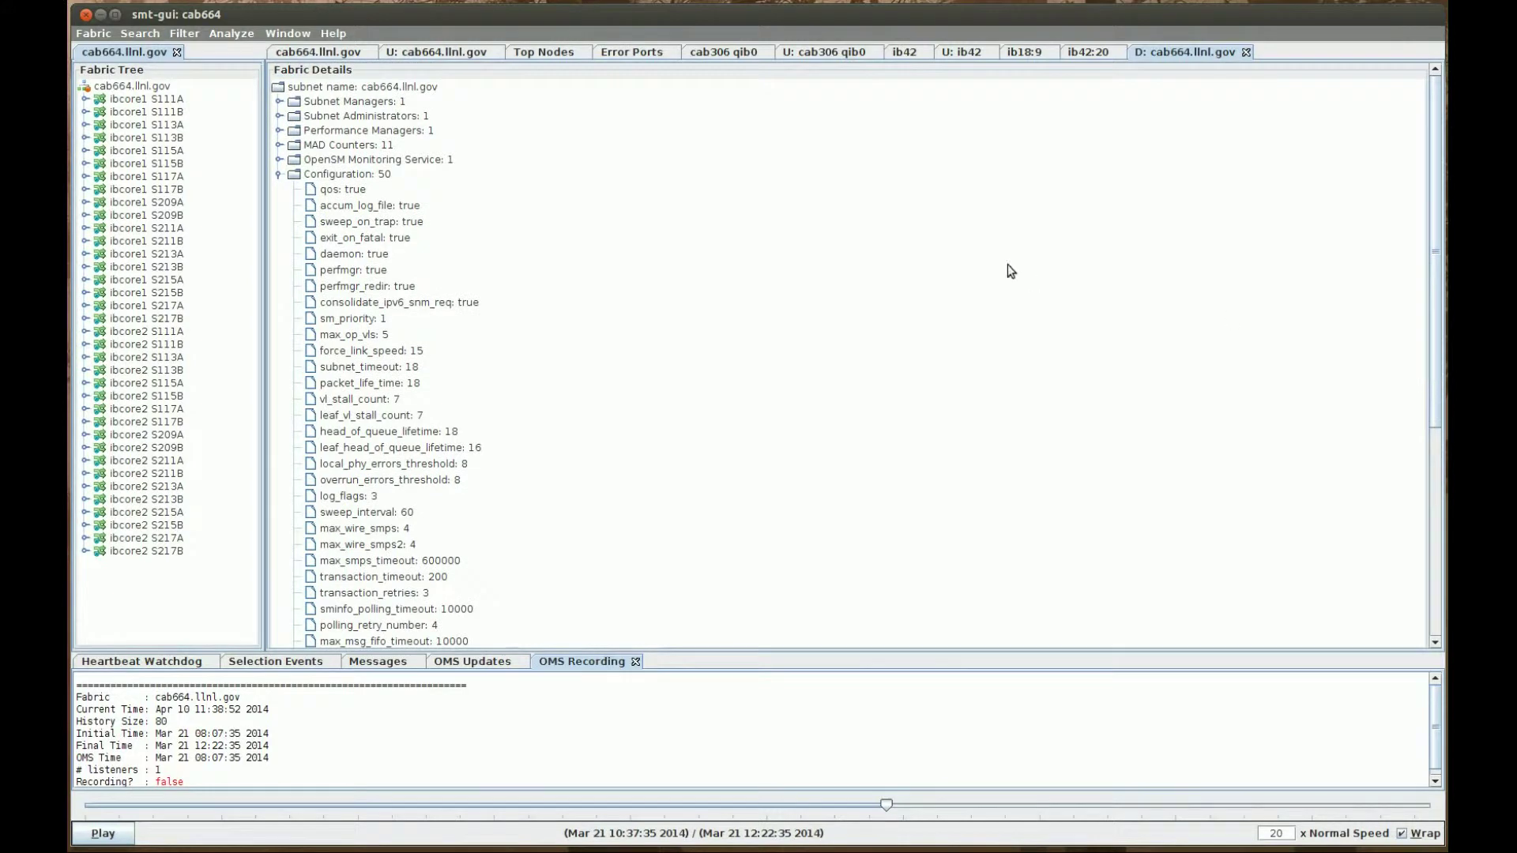
# Expand the MAD Counters in the Fabric Details tree.
pyautogui.click(278, 144)
pyautogui.rightClick(279, 144)
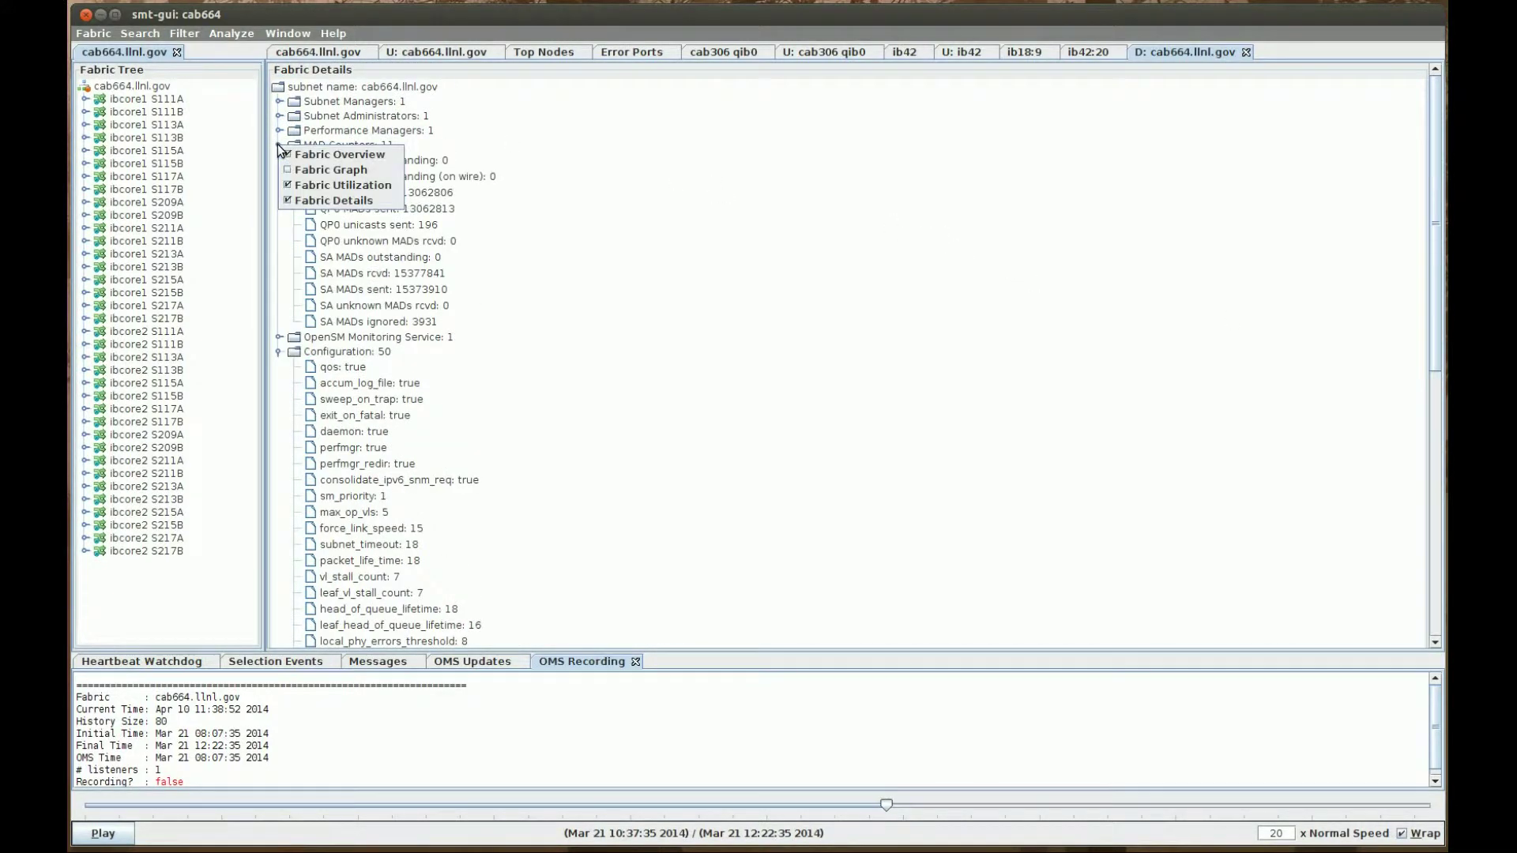
pyautogui.rightClick(594, 185)
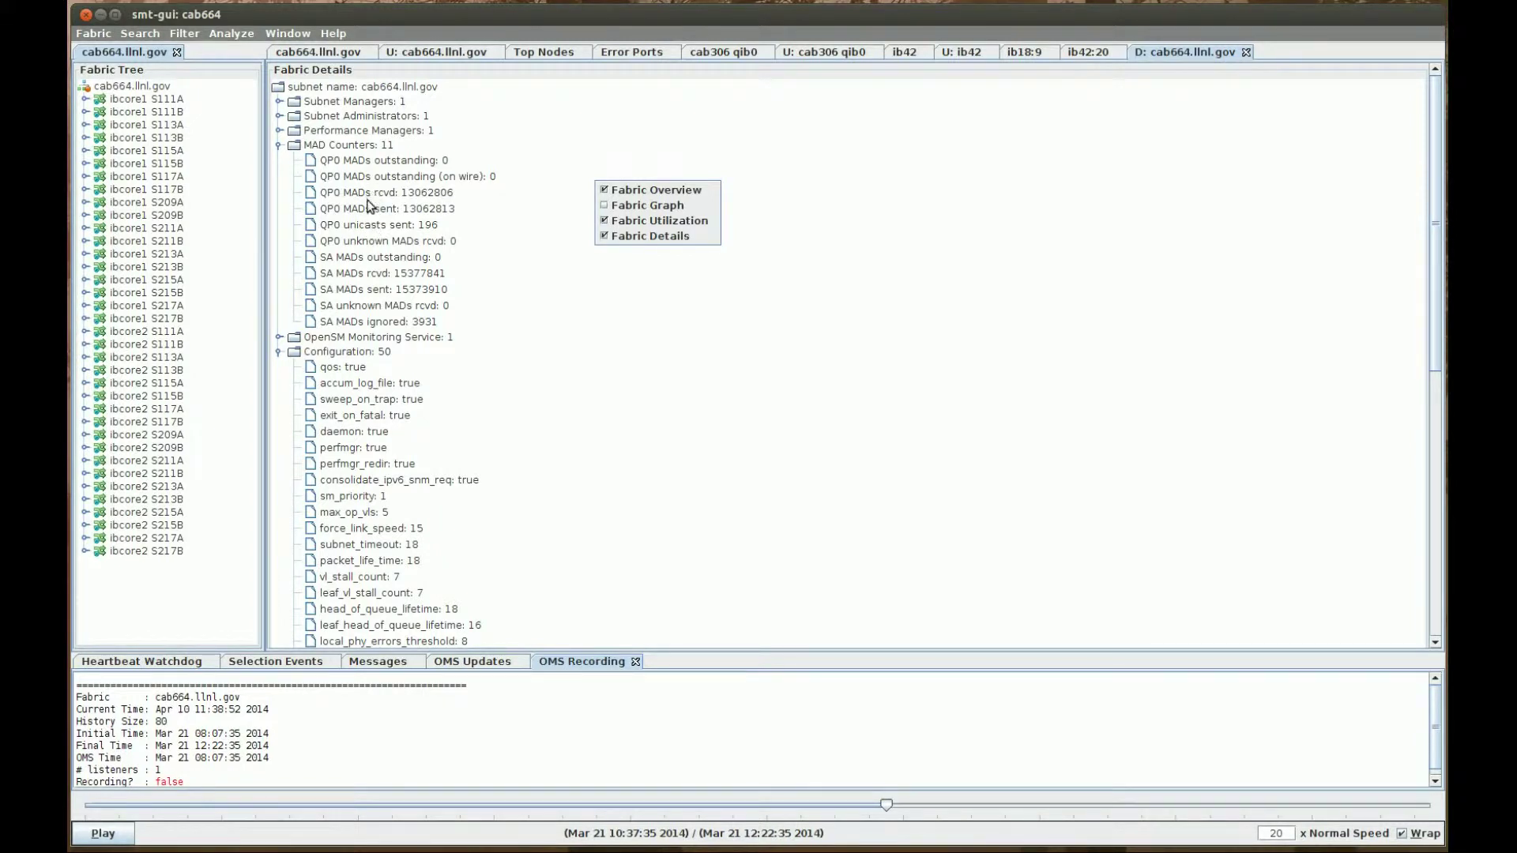
# Plot the SA MADs rcvd counter as an Advanced chart, inspect its counts at 10:25:35, and close the chart.
pyautogui.rightClick(357, 279)
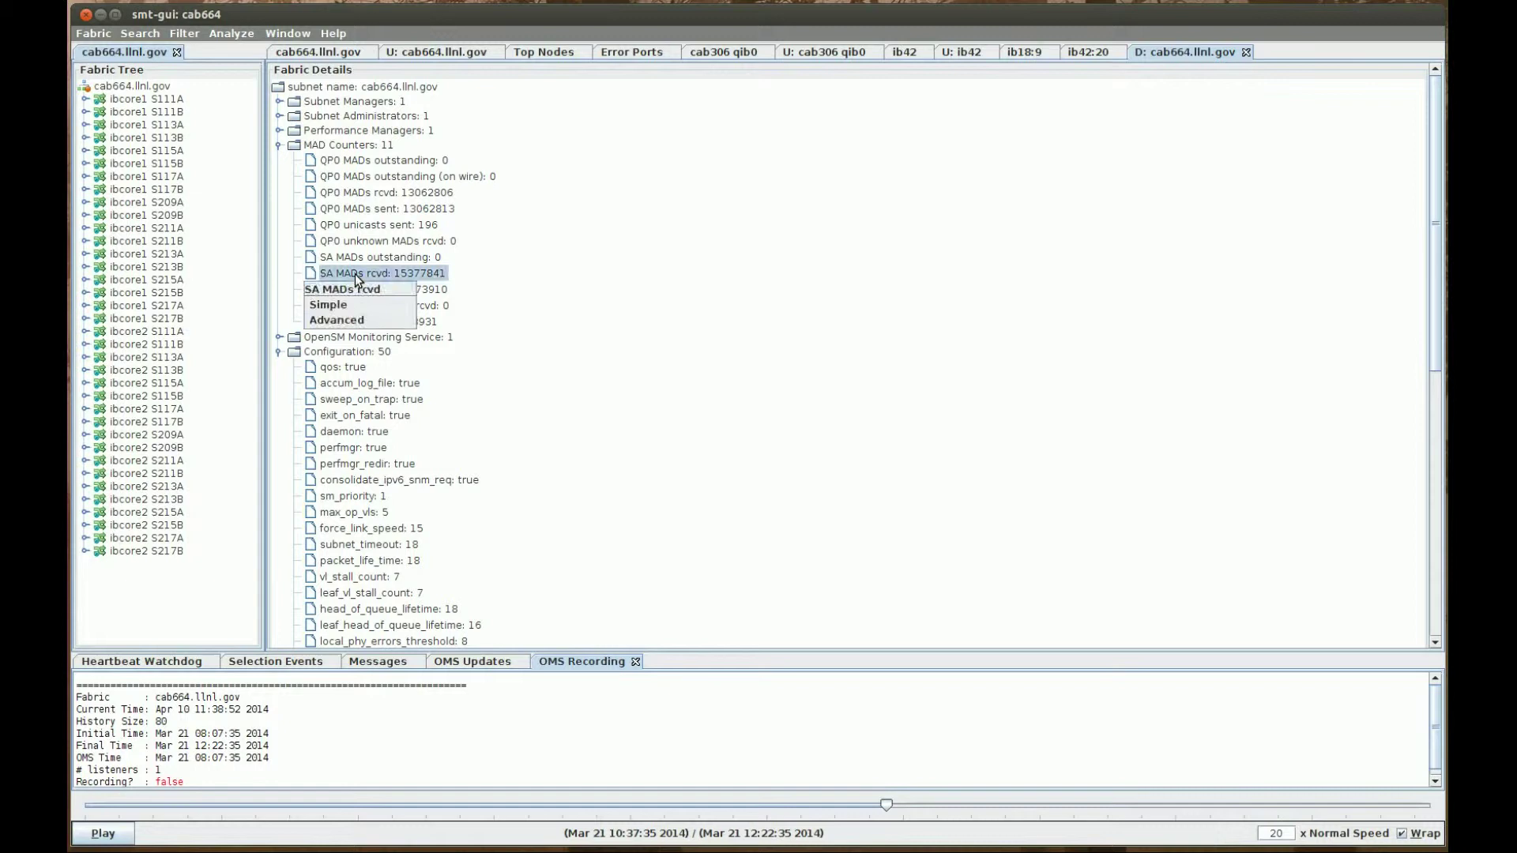
pyautogui.click(341, 320)
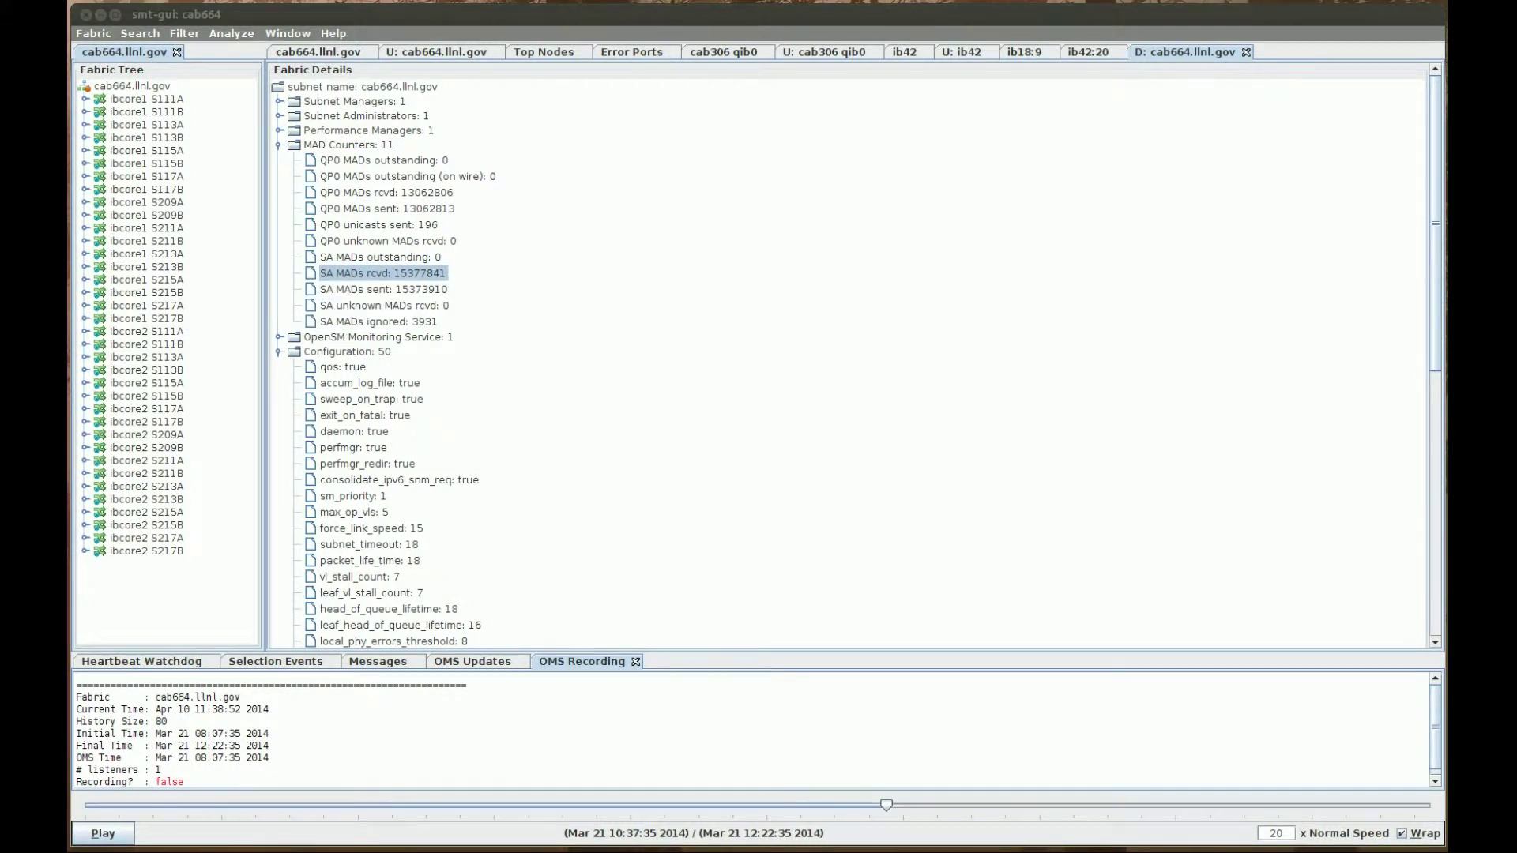
pyautogui.moveTo(1016, 151); pyautogui.dragTo(1195, 121)
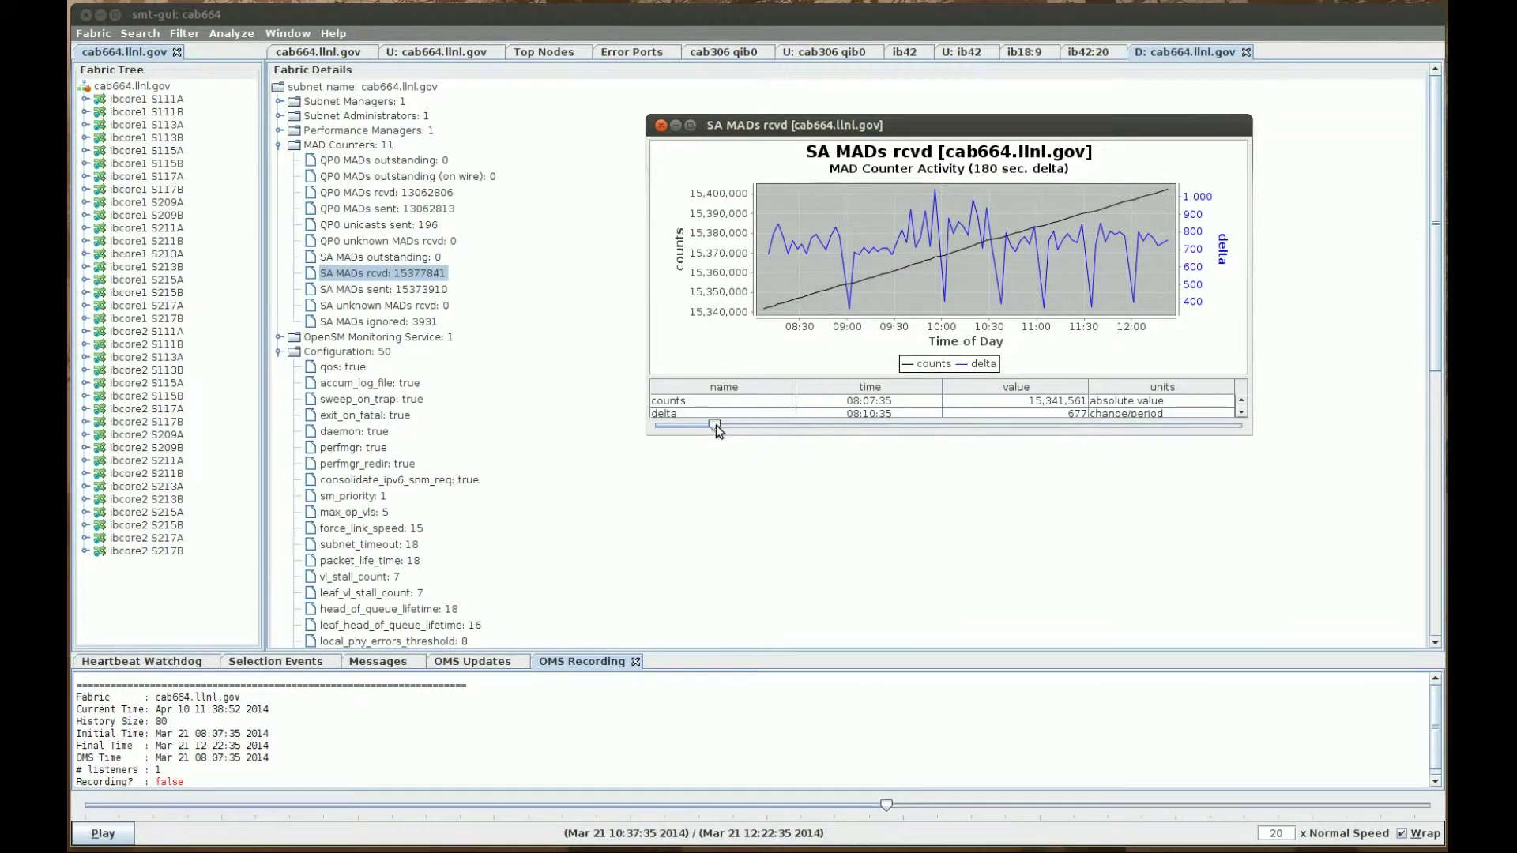
pyautogui.moveTo(714, 426)
pyautogui.mouseDown()
pyautogui.moveTo(1094, 427)
pyautogui.moveTo(982, 427)
pyautogui.mouseUp()
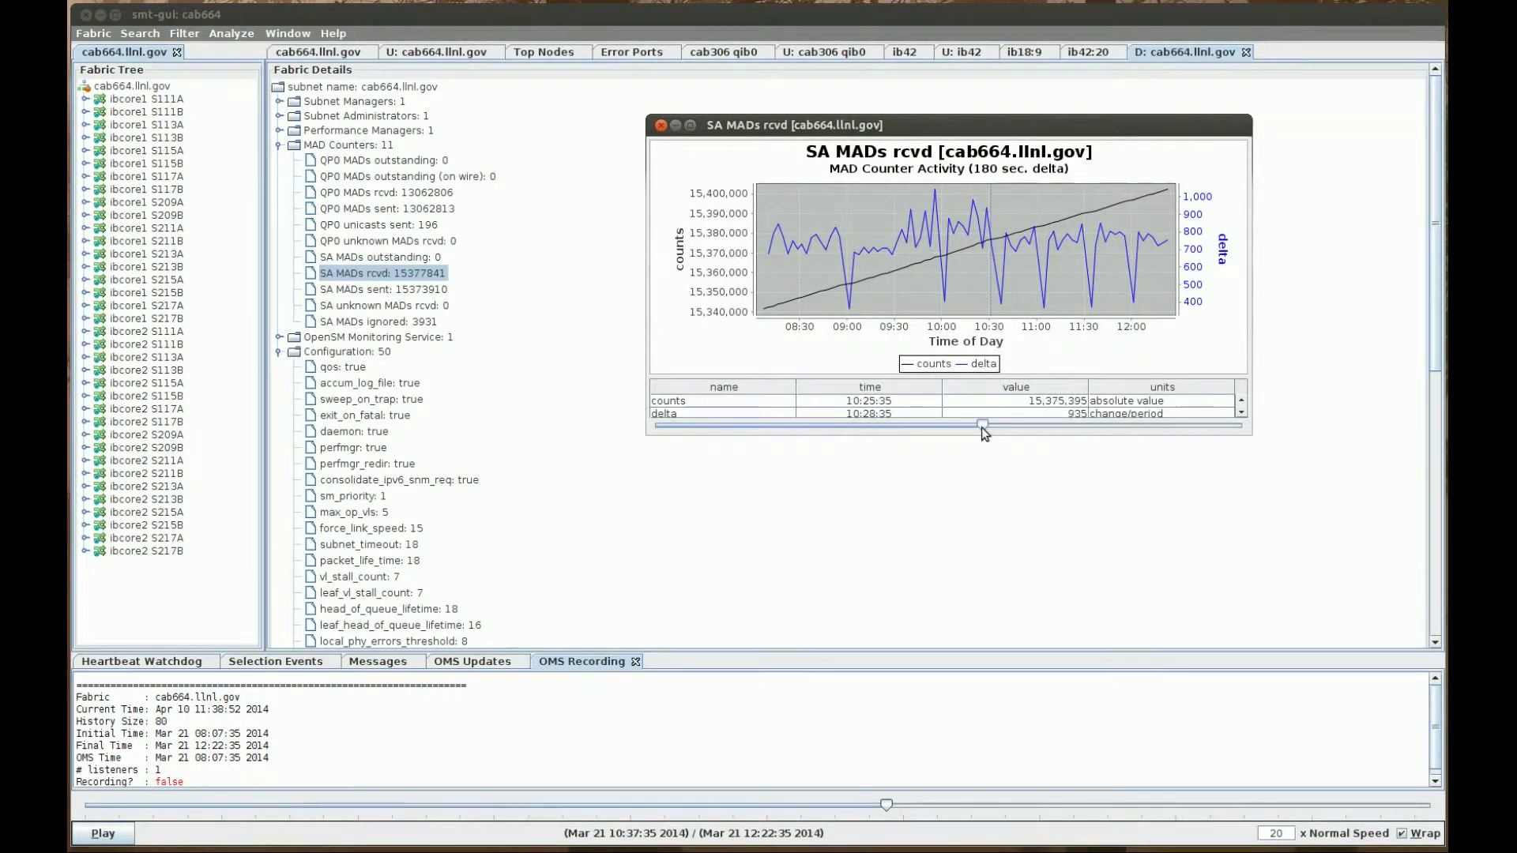
pyautogui.click(661, 124)
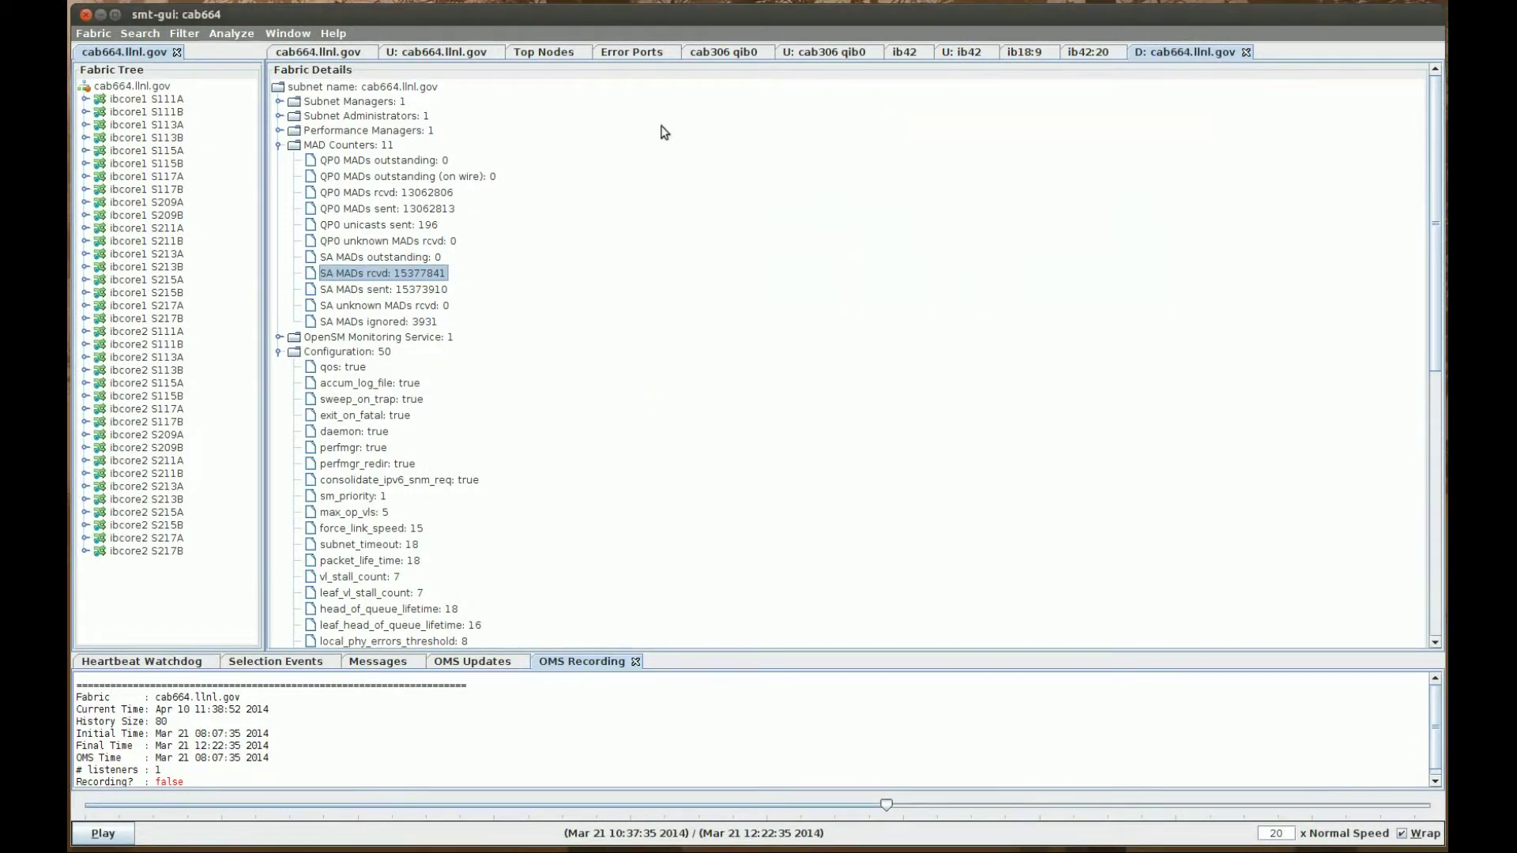
# Search for available OMS instances.
pyautogui.click(134, 31)
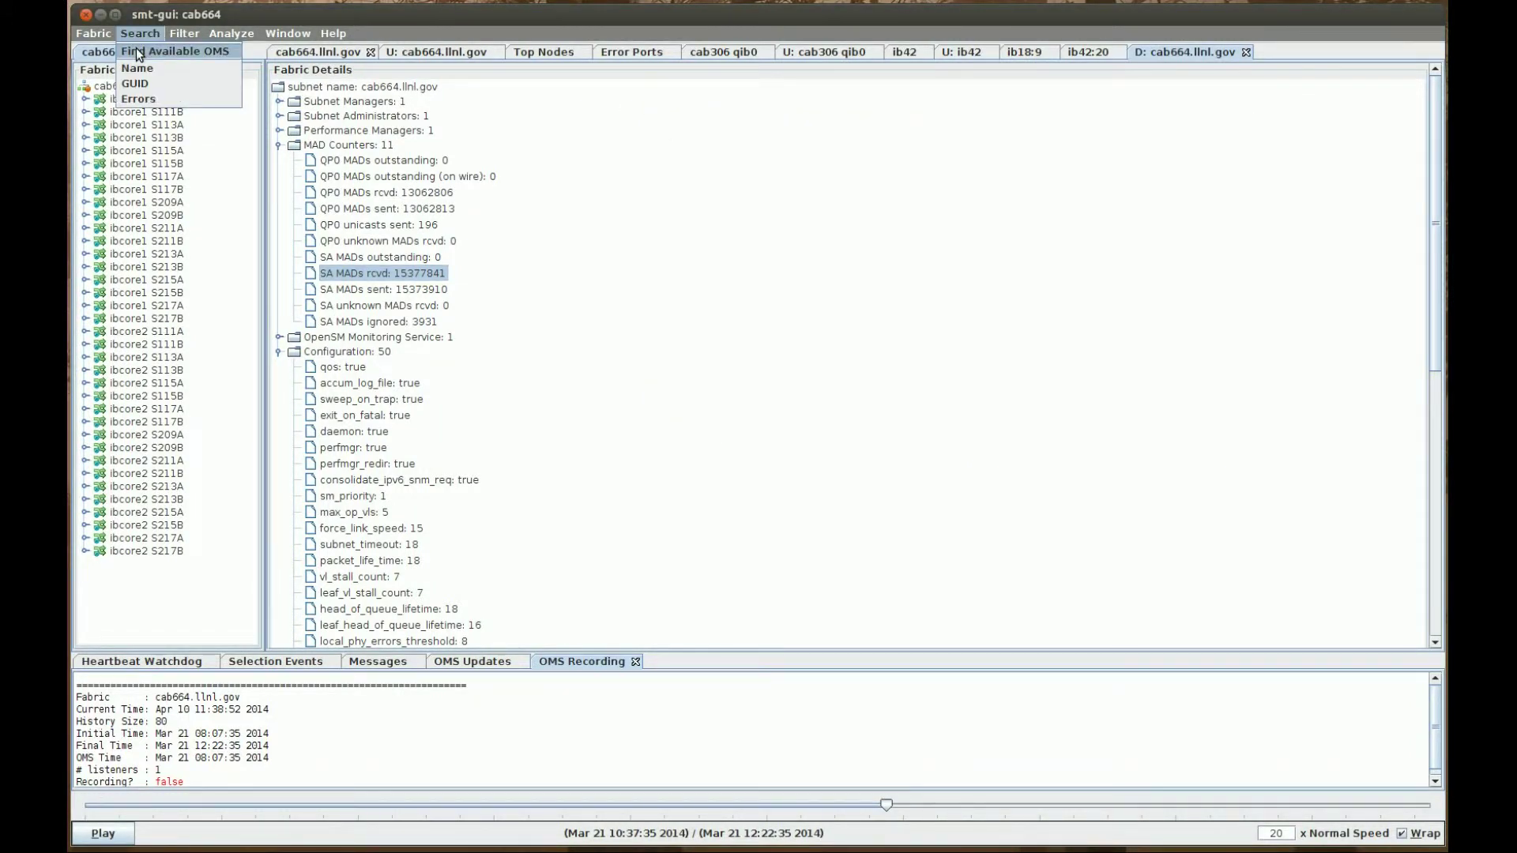
pyautogui.click(136, 51)
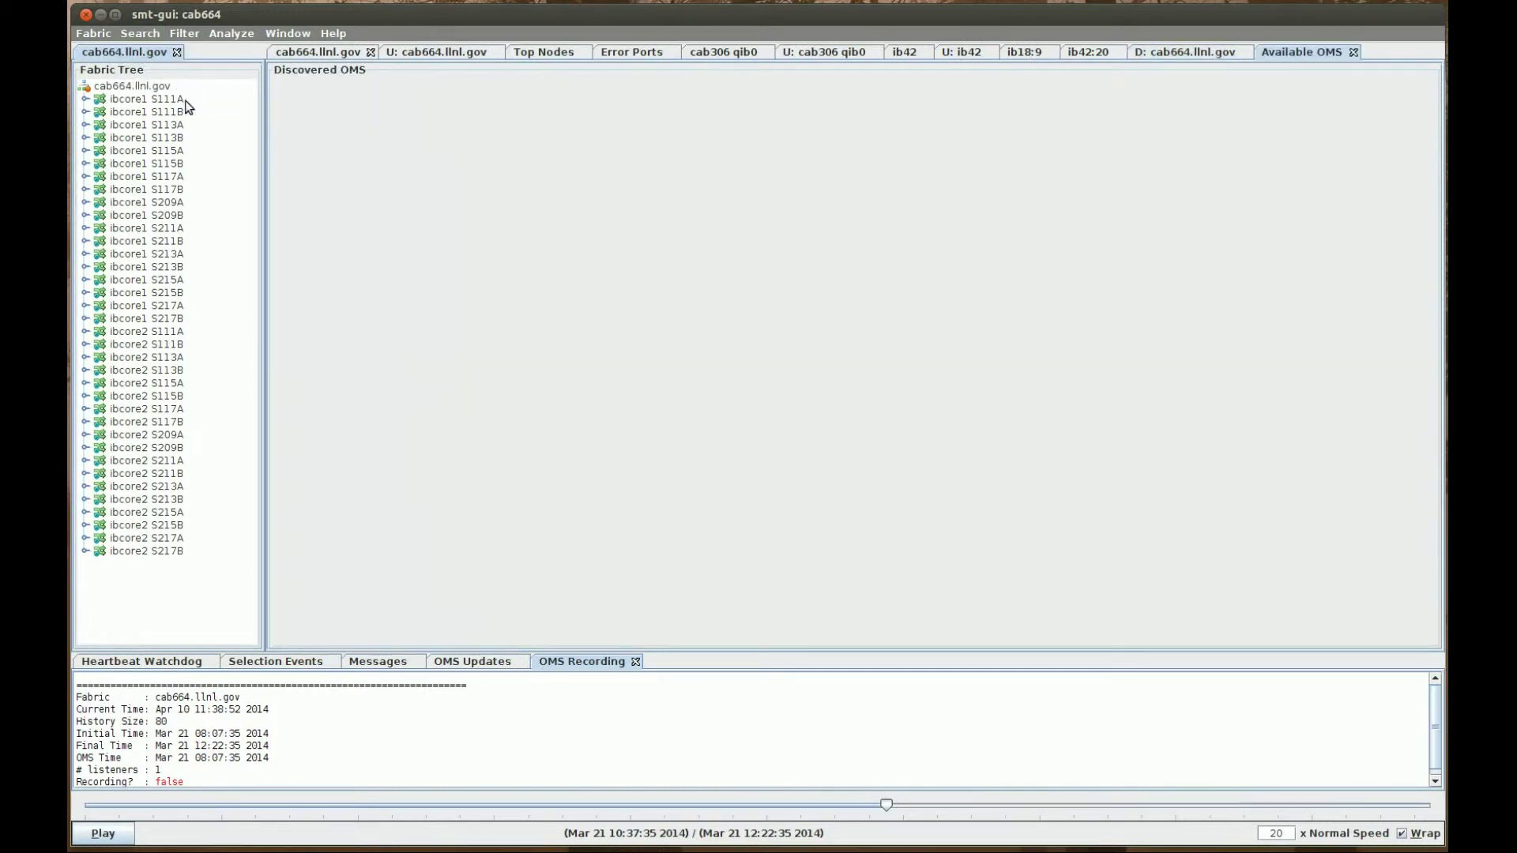